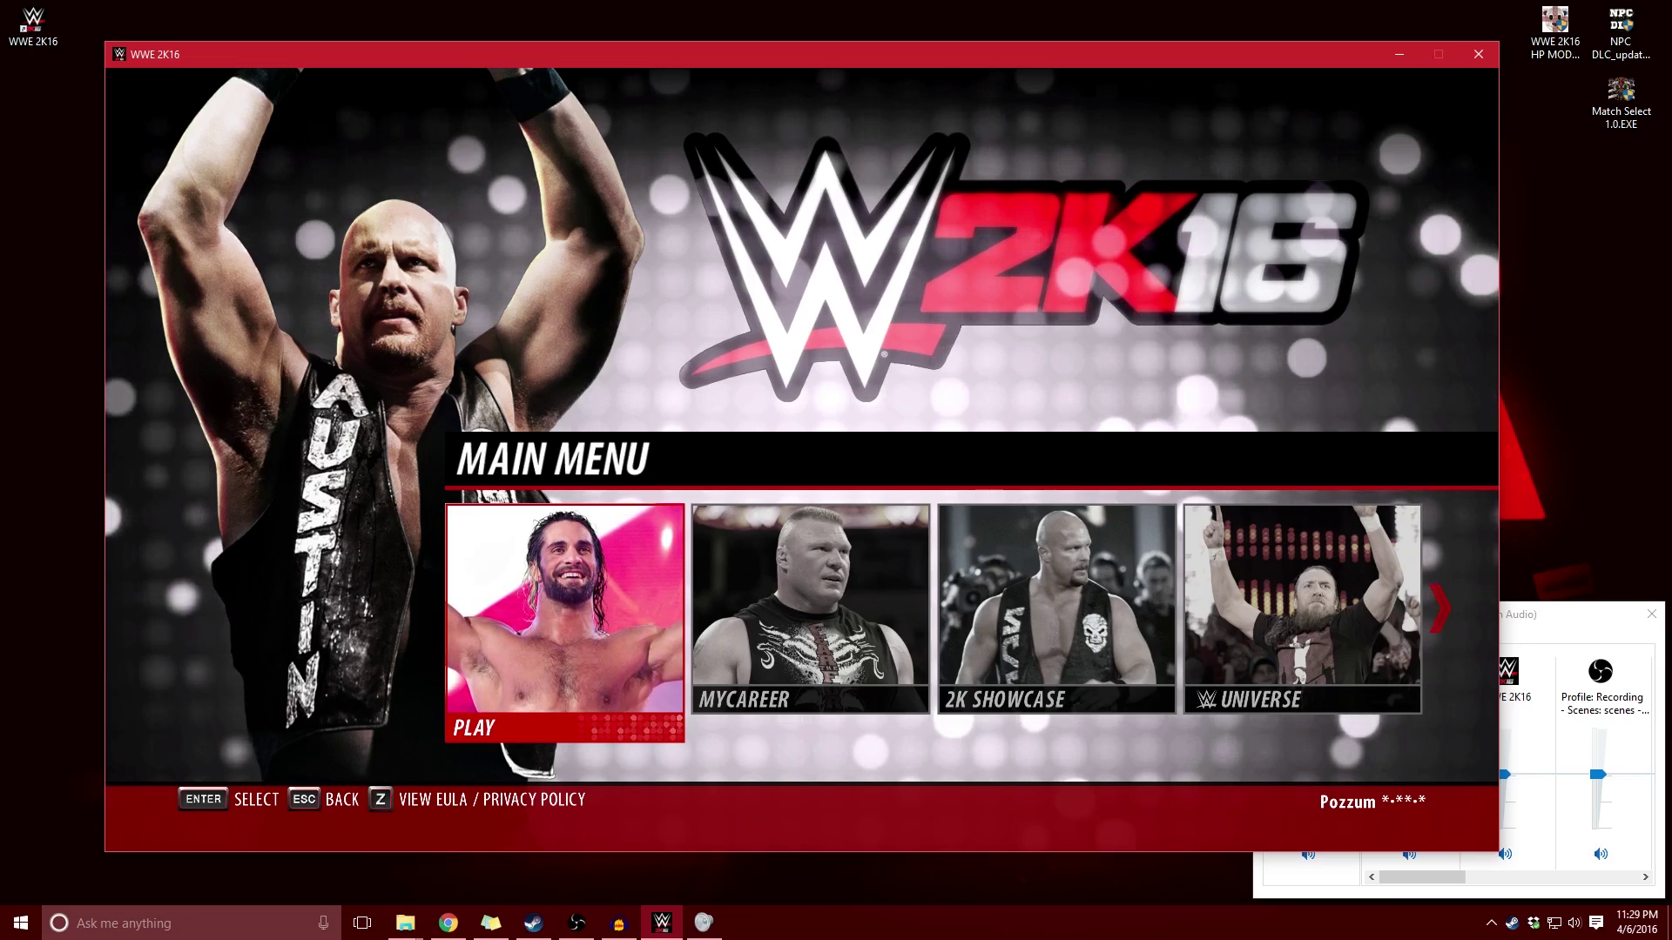
Set up a Normal match under One on One in Play mode.
{"action": "key", "text": "Return"}
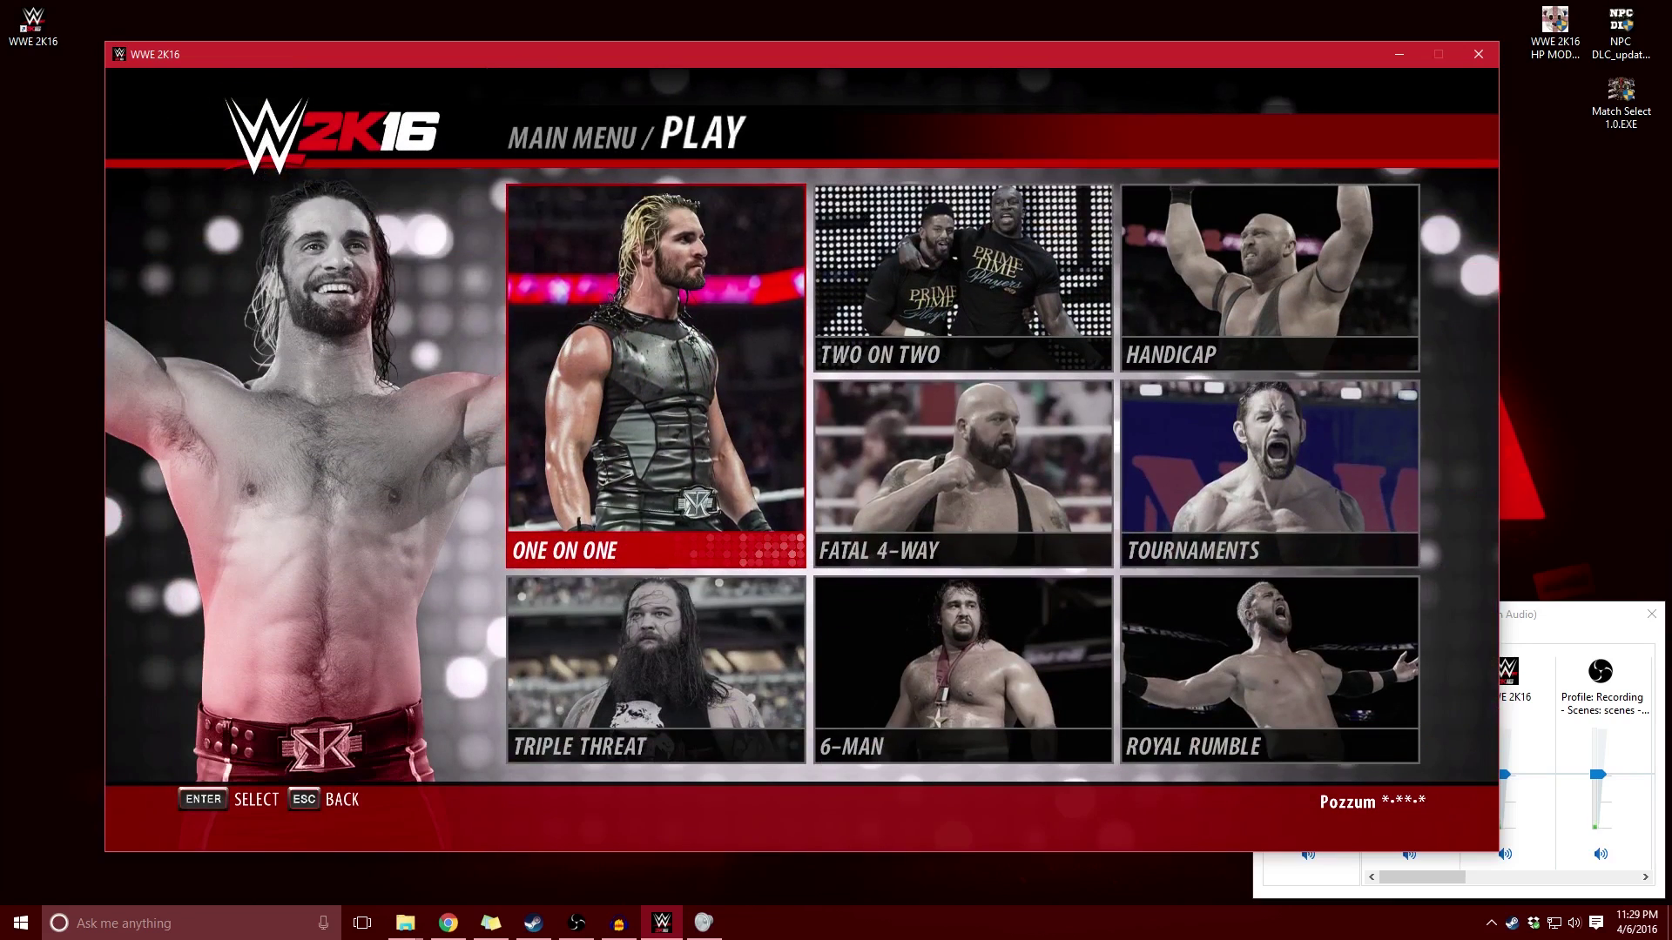
{"action": "key", "text": "Return"}
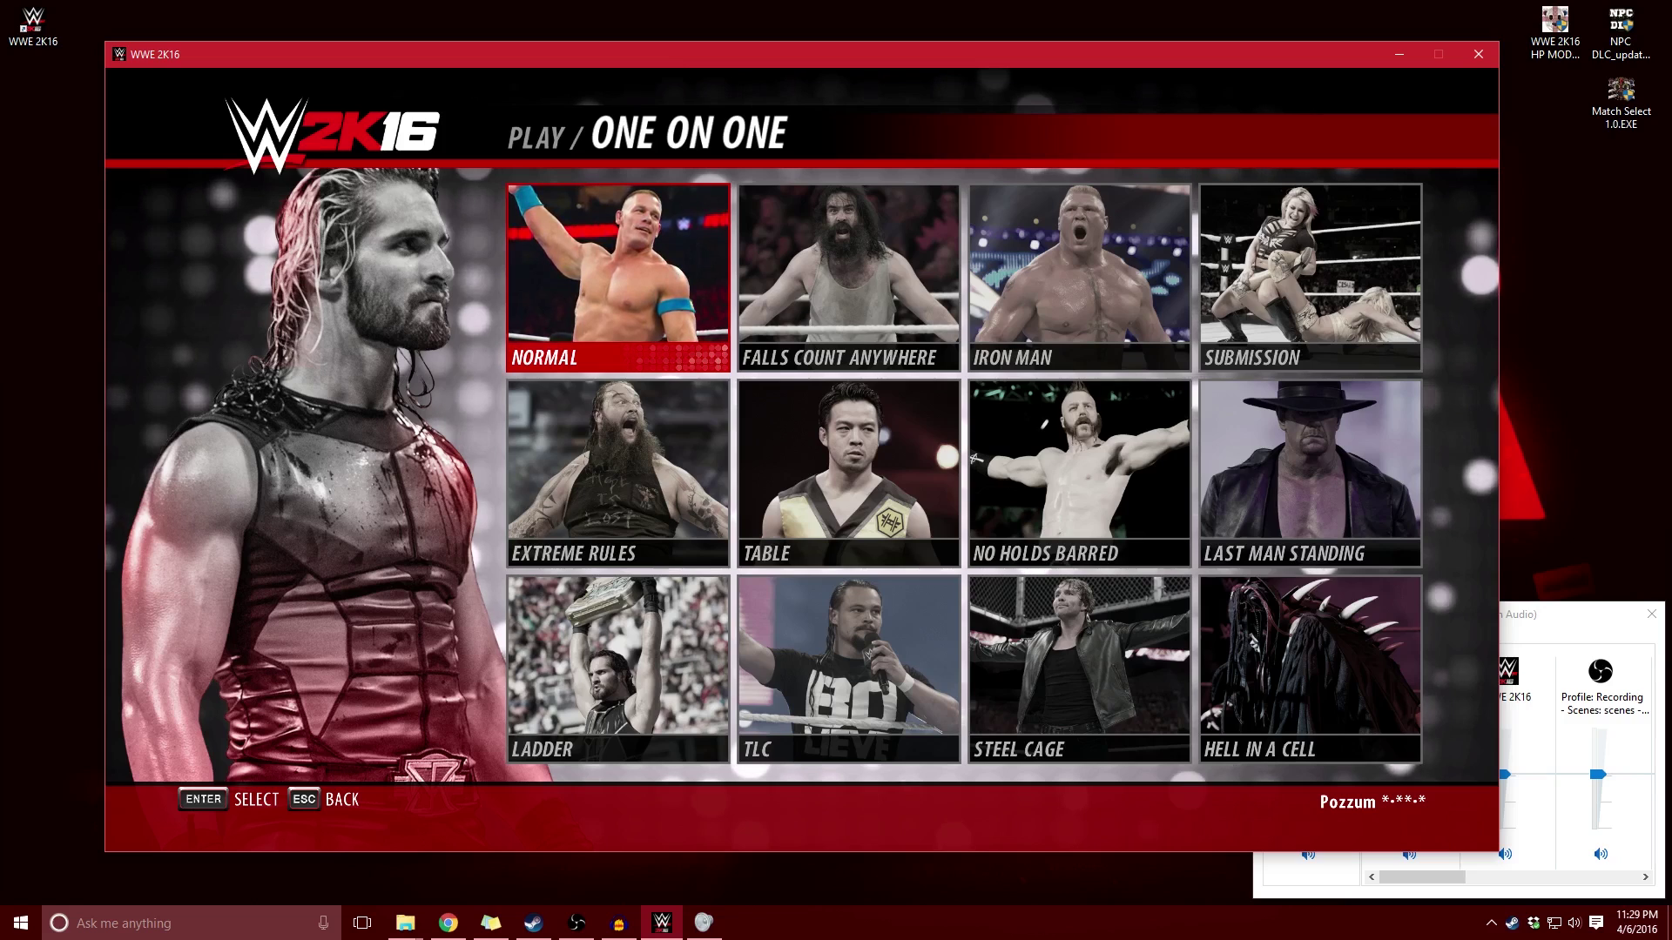
{"action": "key", "text": "Down"}
{"action": "key", "text": "Up"}
{"action": "key", "text": "Return"}
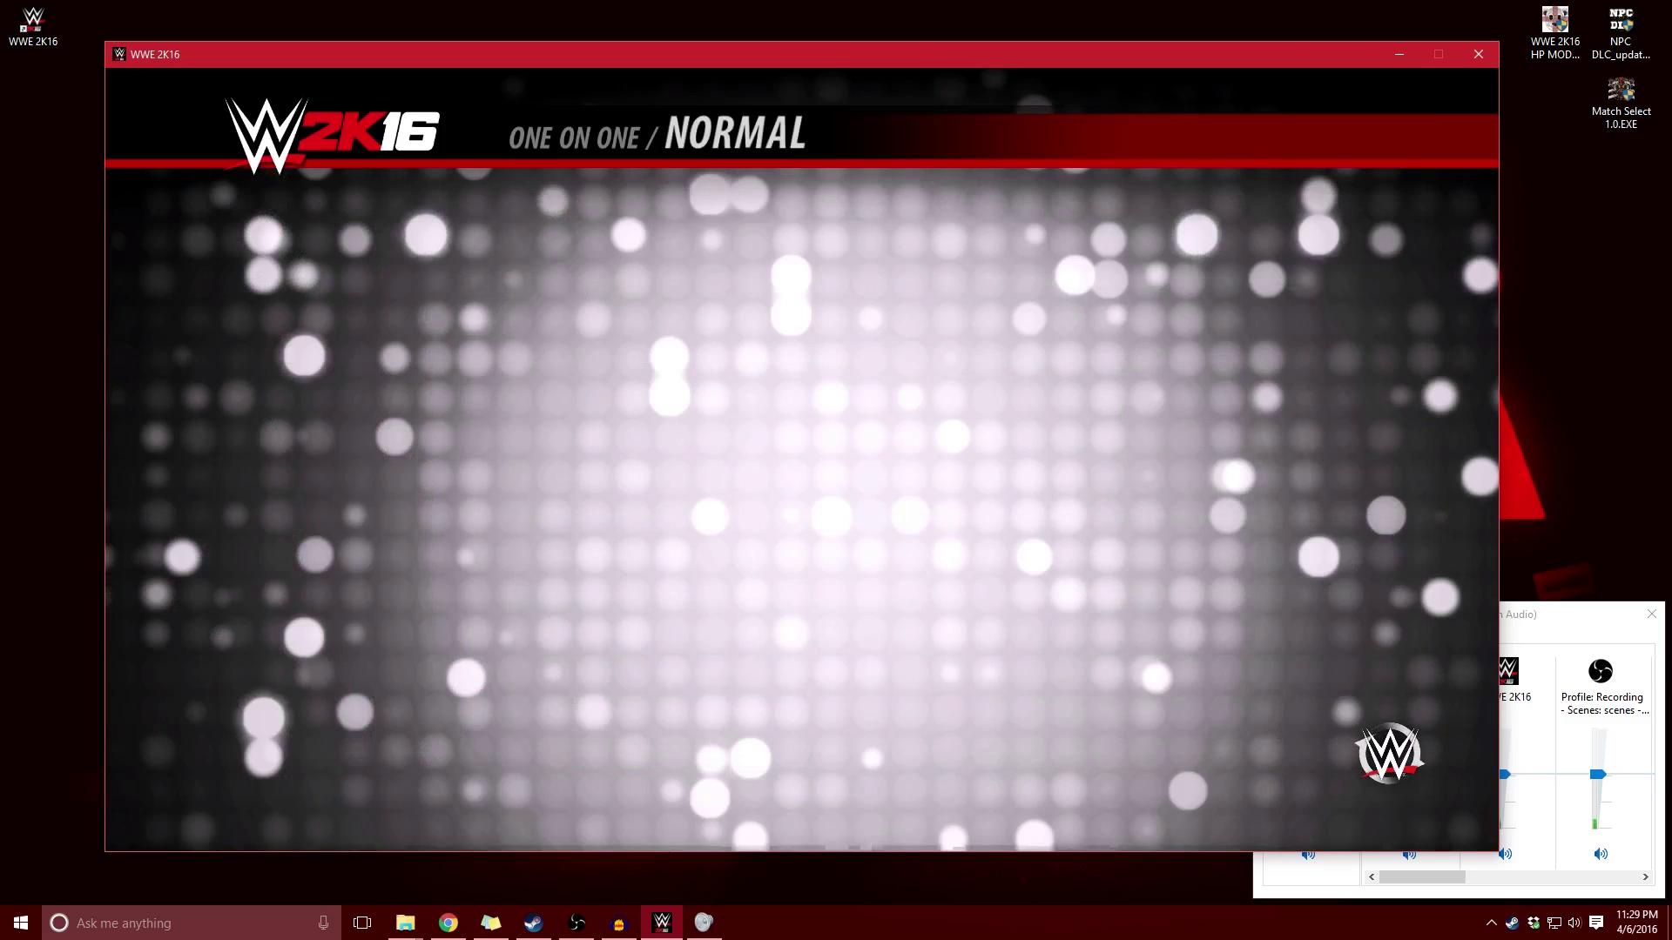
Leave the Superstars roster and open the Downloaded Superstars roster for the first competitor.
{"action": "key", "text": "Return"}
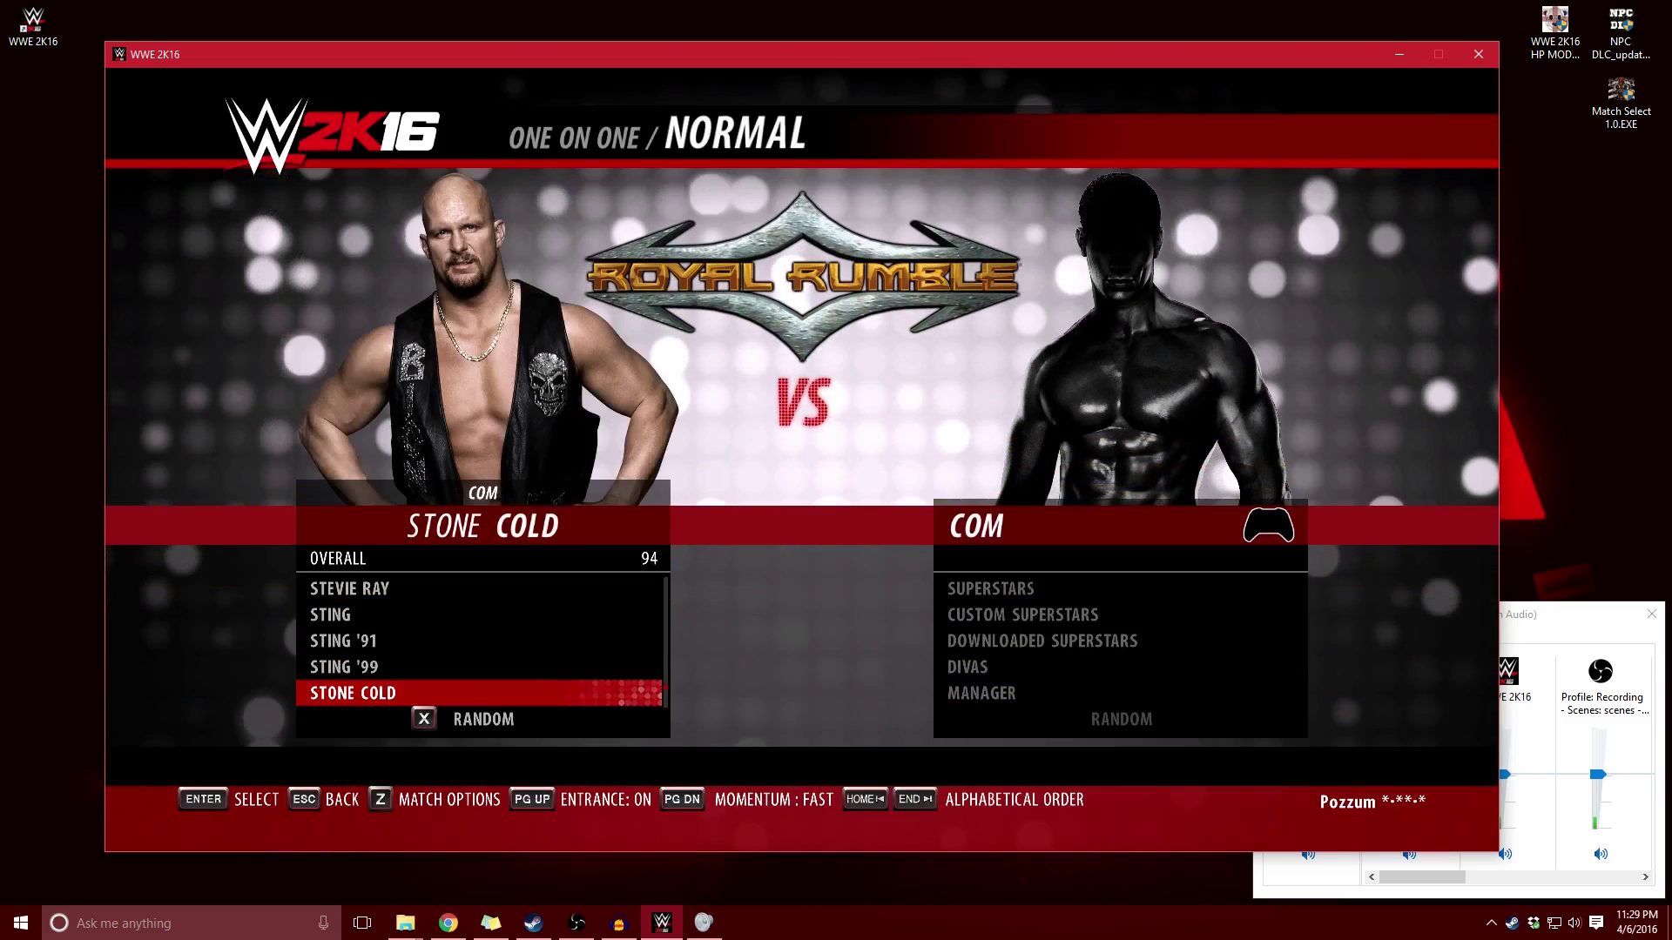
{"action": "key", "text": "Escape"}
{"action": "key", "text": "Down"}
{"action": "key", "text": "Down"}
{"action": "key", "text": "Return"}
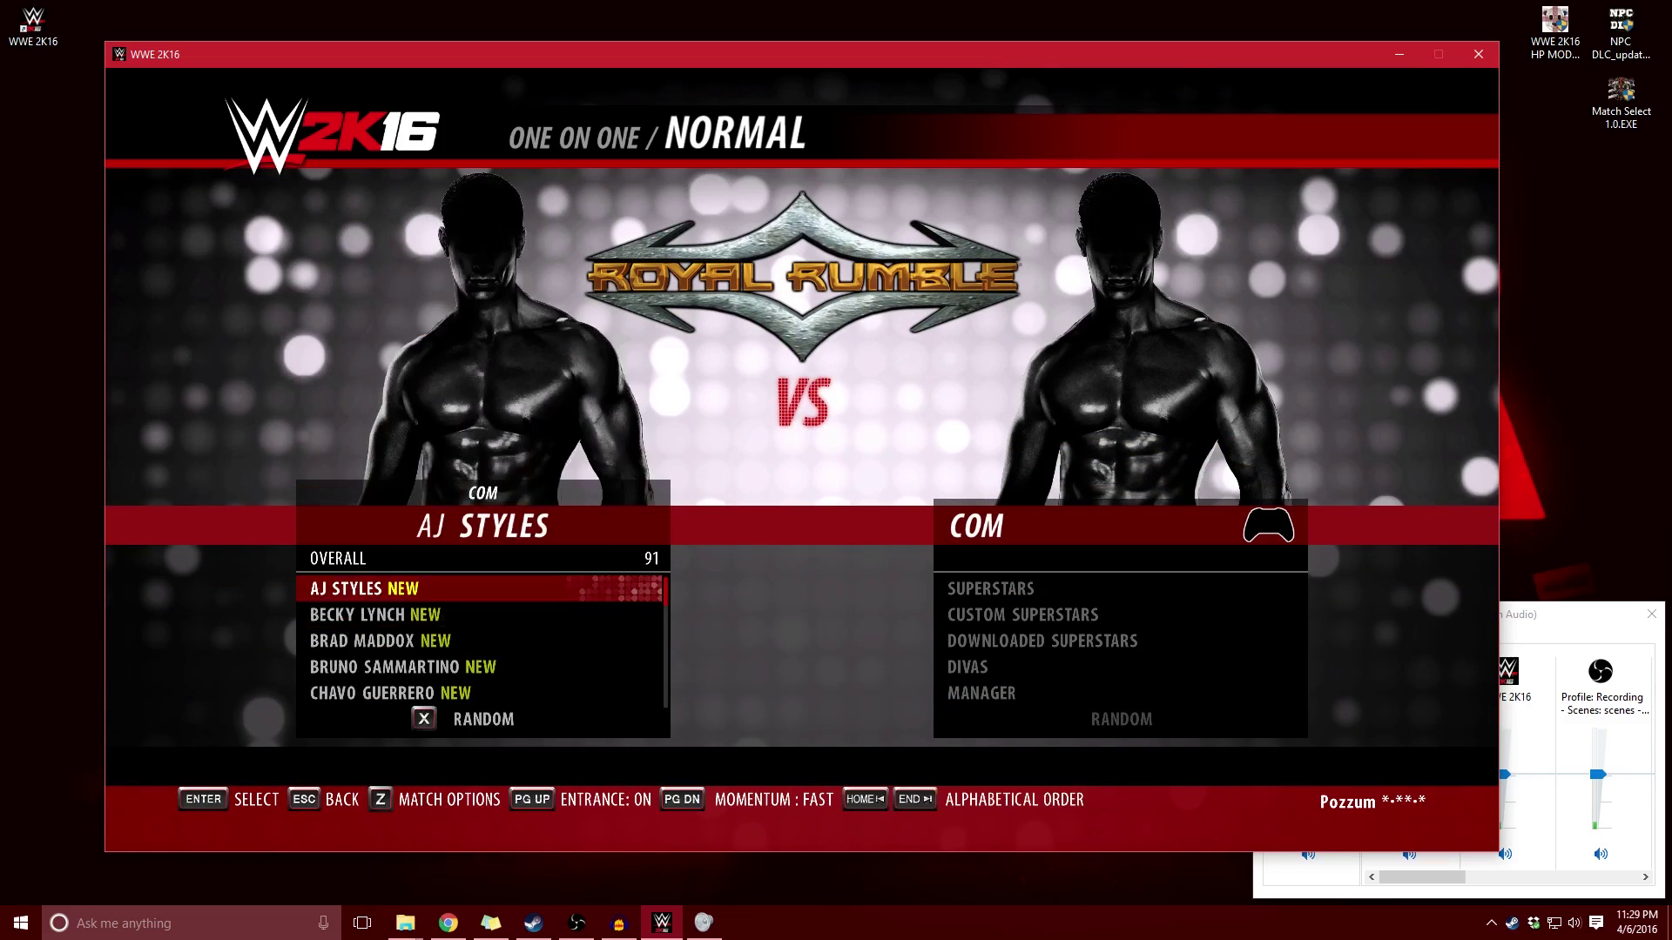
Choose Shinsuke Nakamura from the downloaded superstars as the first competitor, without adding a manager.
{"action": "key", "text": "Down"}
{"action": "key", "text": "Down"}
{"action": "key", "text": "Down"}
{"action": "key", "text": "Down"}
{"action": "key", "text": "Down"}
{"action": "key", "text": "Down"}
{"action": "key", "text": "Down"}
{"action": "key", "text": "Down"}
{"action": "key", "text": "Down"}
{"action": "key", "text": "Down"}
{"action": "key", "text": "Down"}
{"action": "key", "text": "Down"}
{"action": "key", "text": "Down"}
{"action": "key", "text": "Down"}
{"action": "key", "text": "Down"}
{"action": "key", "text": "Down"}
{"action": "key", "text": "Down"}
{"action": "key", "text": "Down"}
{"action": "key", "text": "Down"}
{"action": "key", "text": "Down"}
{"action": "key", "text": "Down"}
{"action": "key", "text": "Down"}
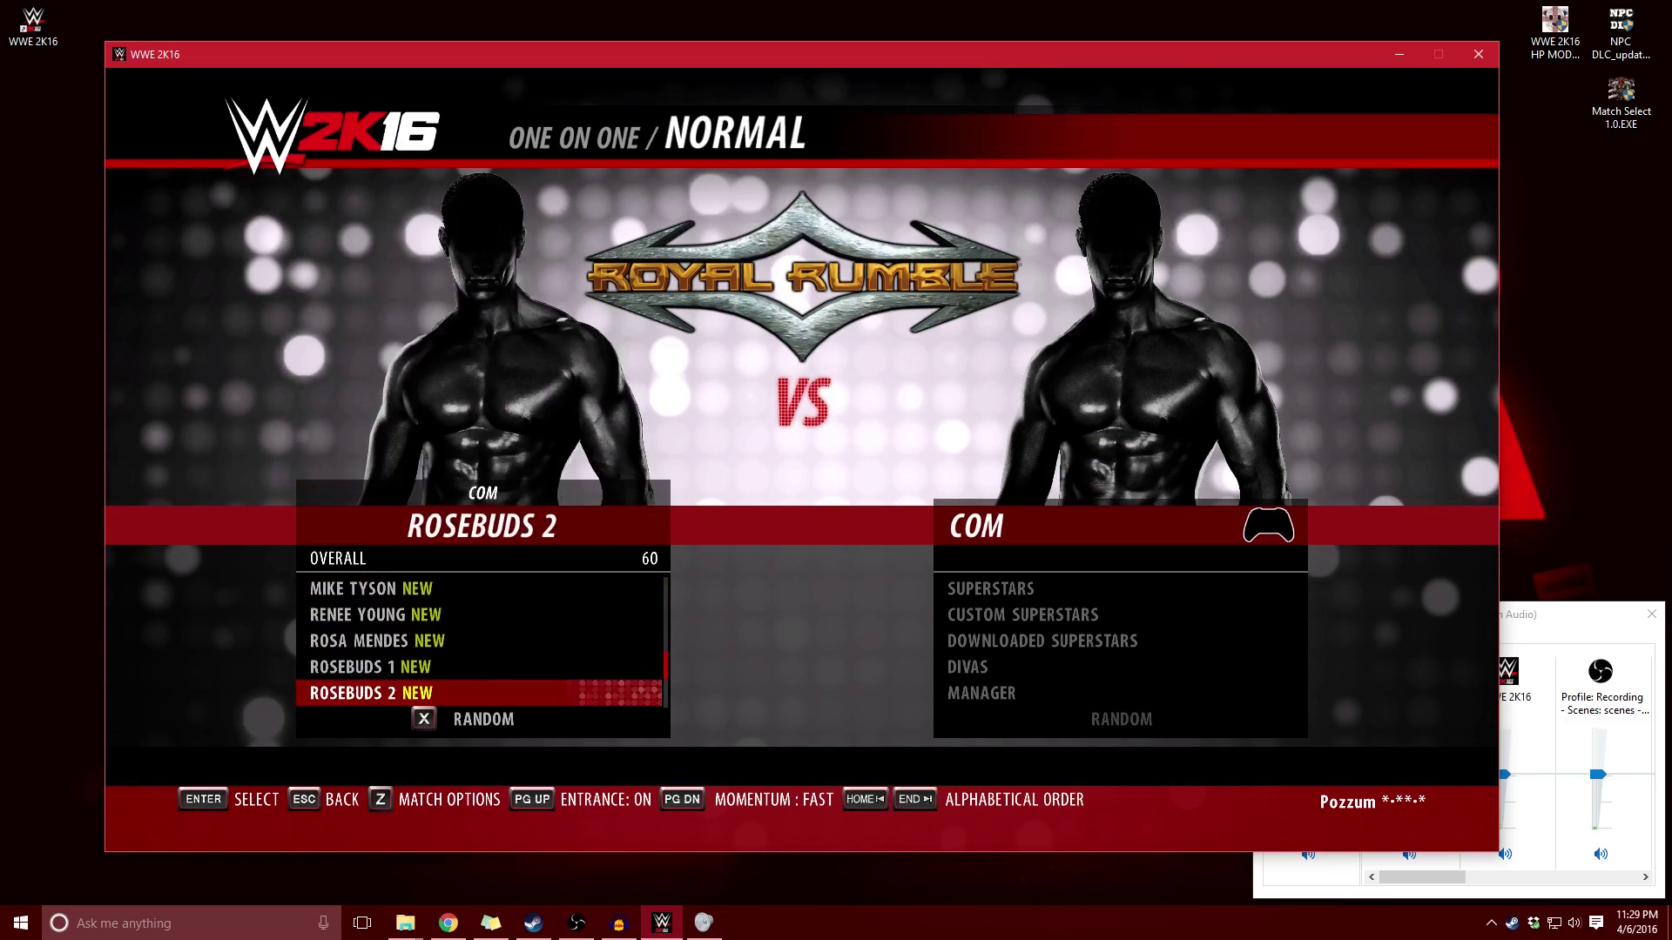
{"action": "key", "text": "Down"}
{"action": "key", "text": "Up"}
{"action": "key", "text": "Up"}
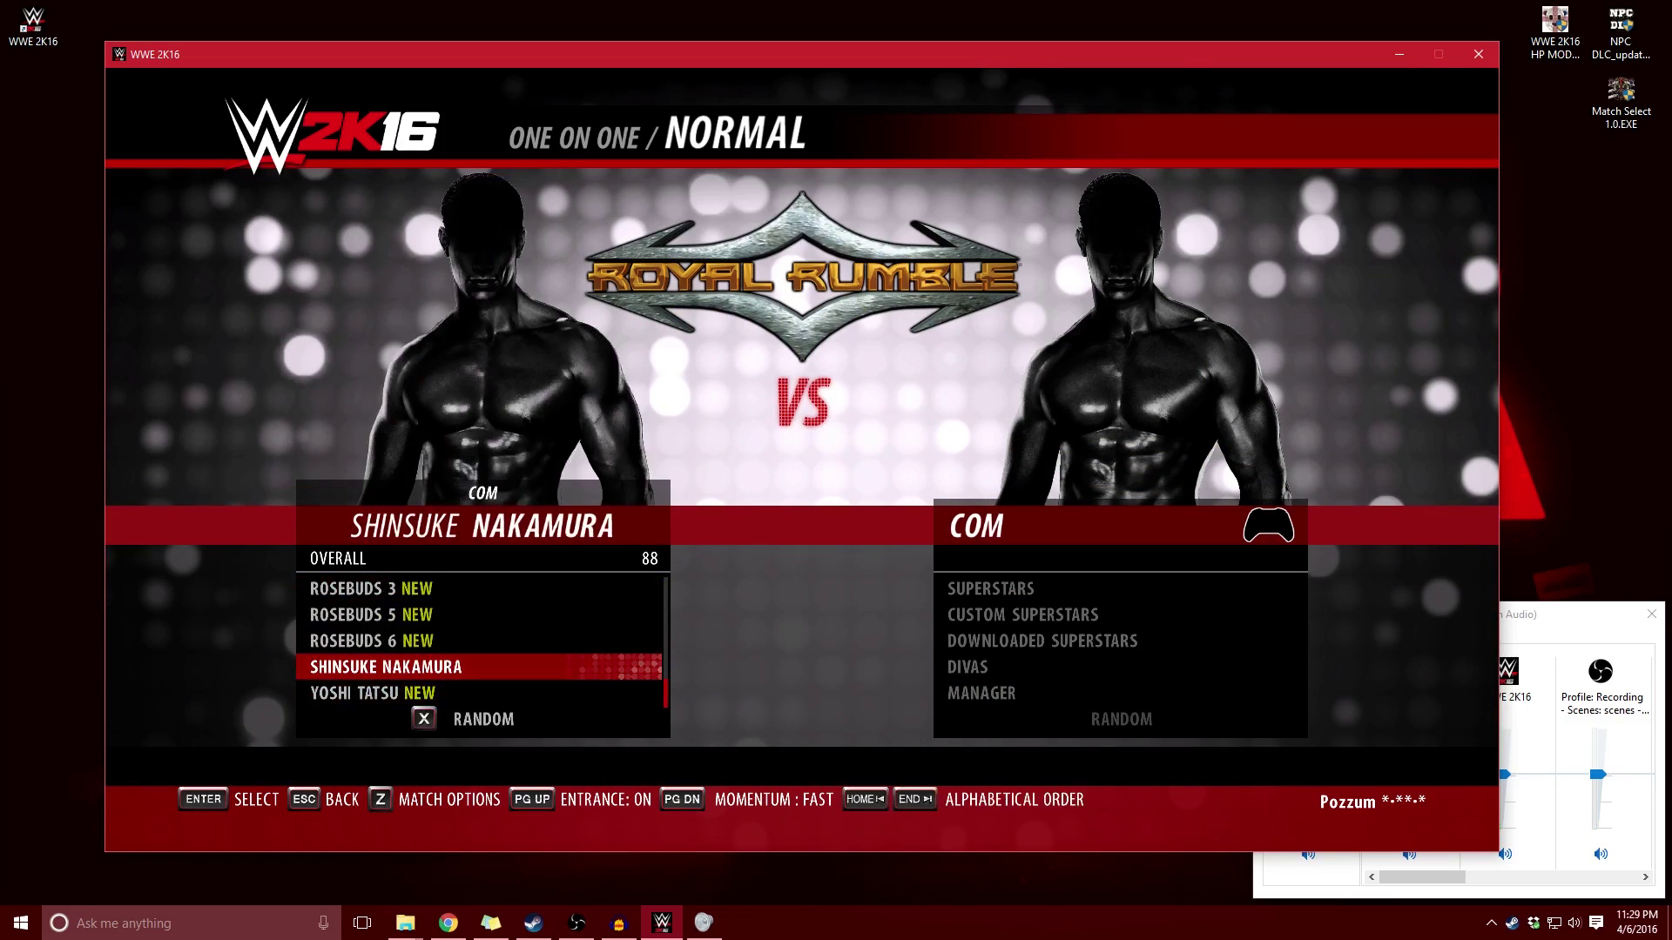
{"action": "key", "text": "Return"}
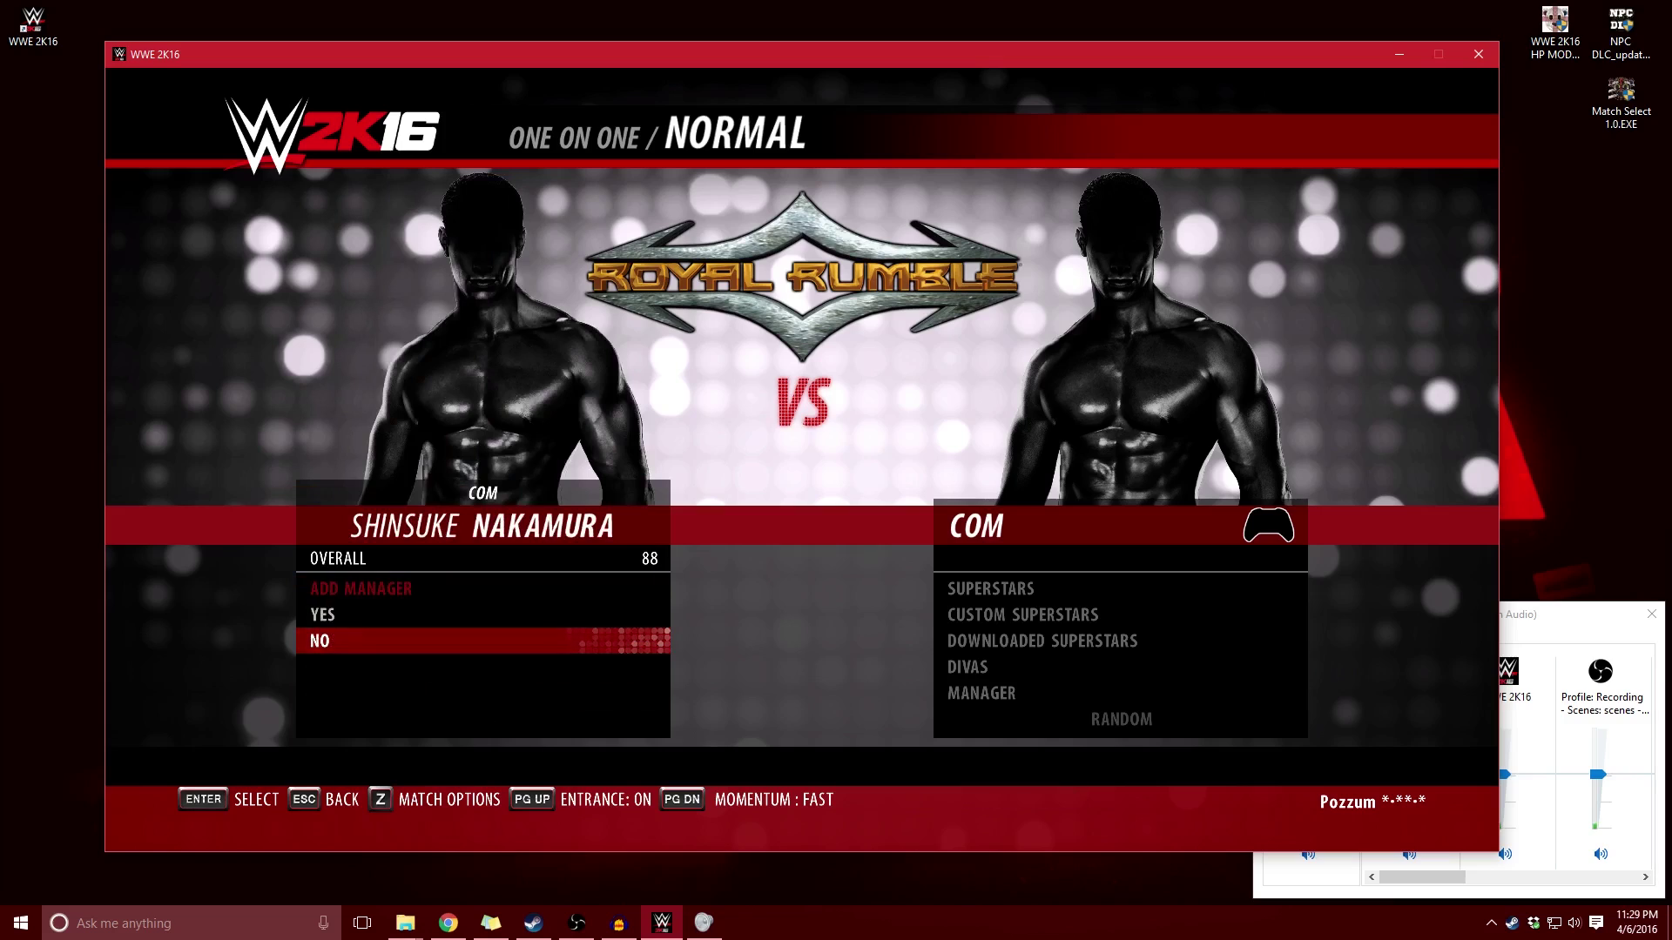
{"action": "key", "text": "Return"}
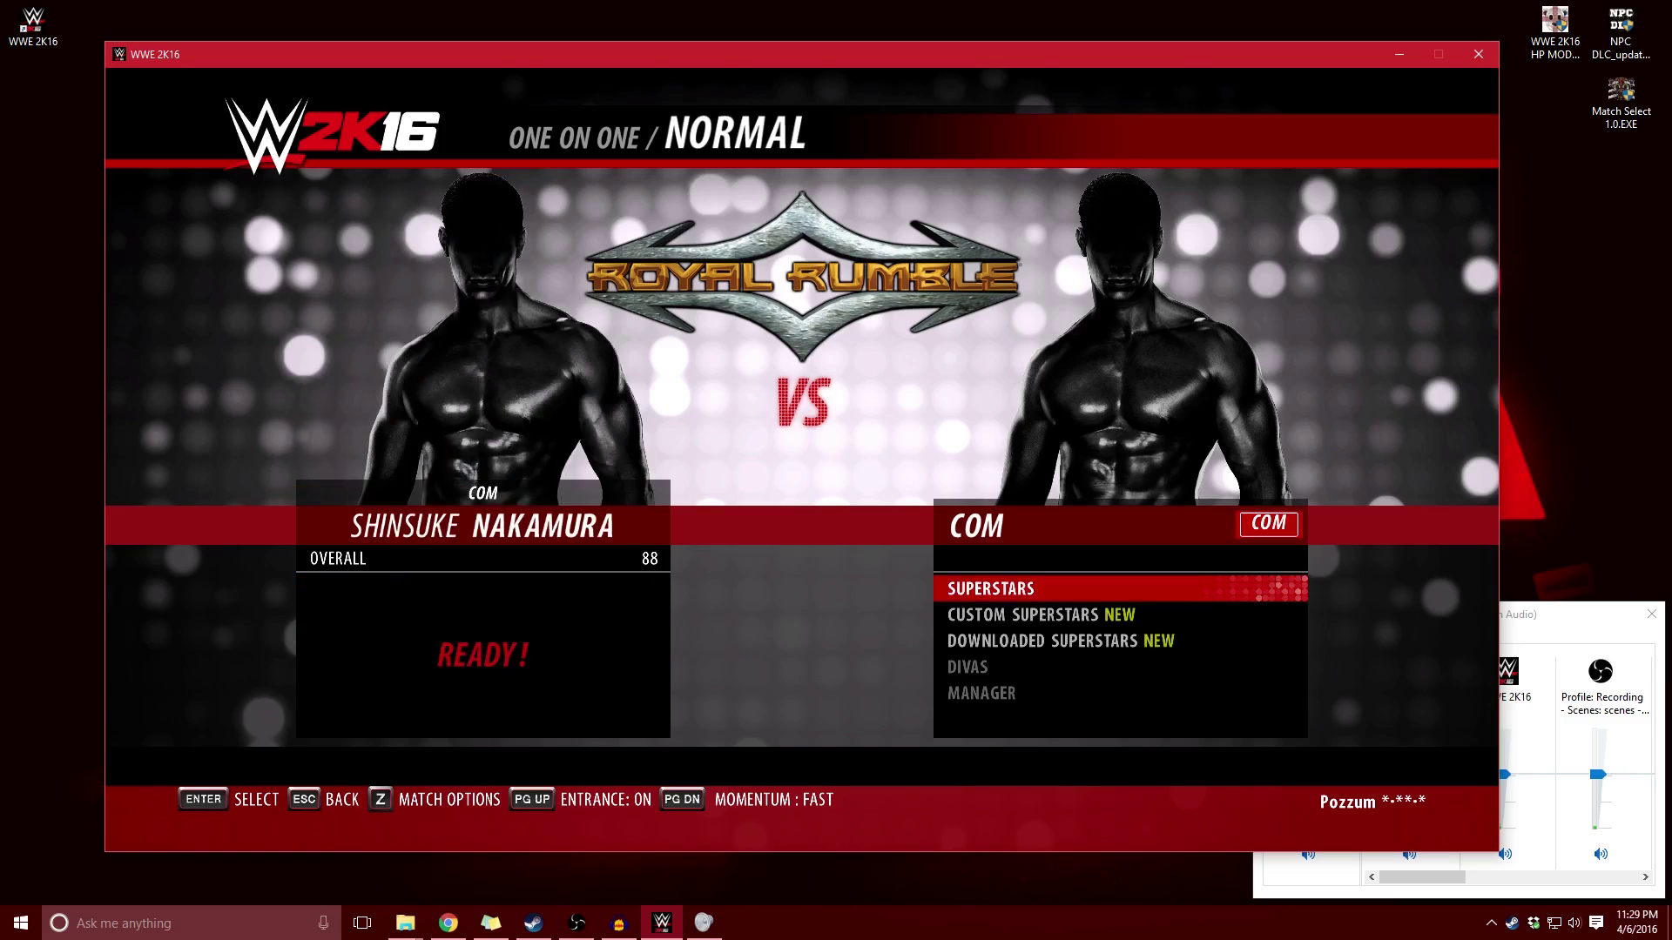
Cancel the Shinsuke Nakamura selection and return to the first competitor's roster categories.
{"action": "key", "text": "Escape"}
{"action": "key", "text": "Escape"}
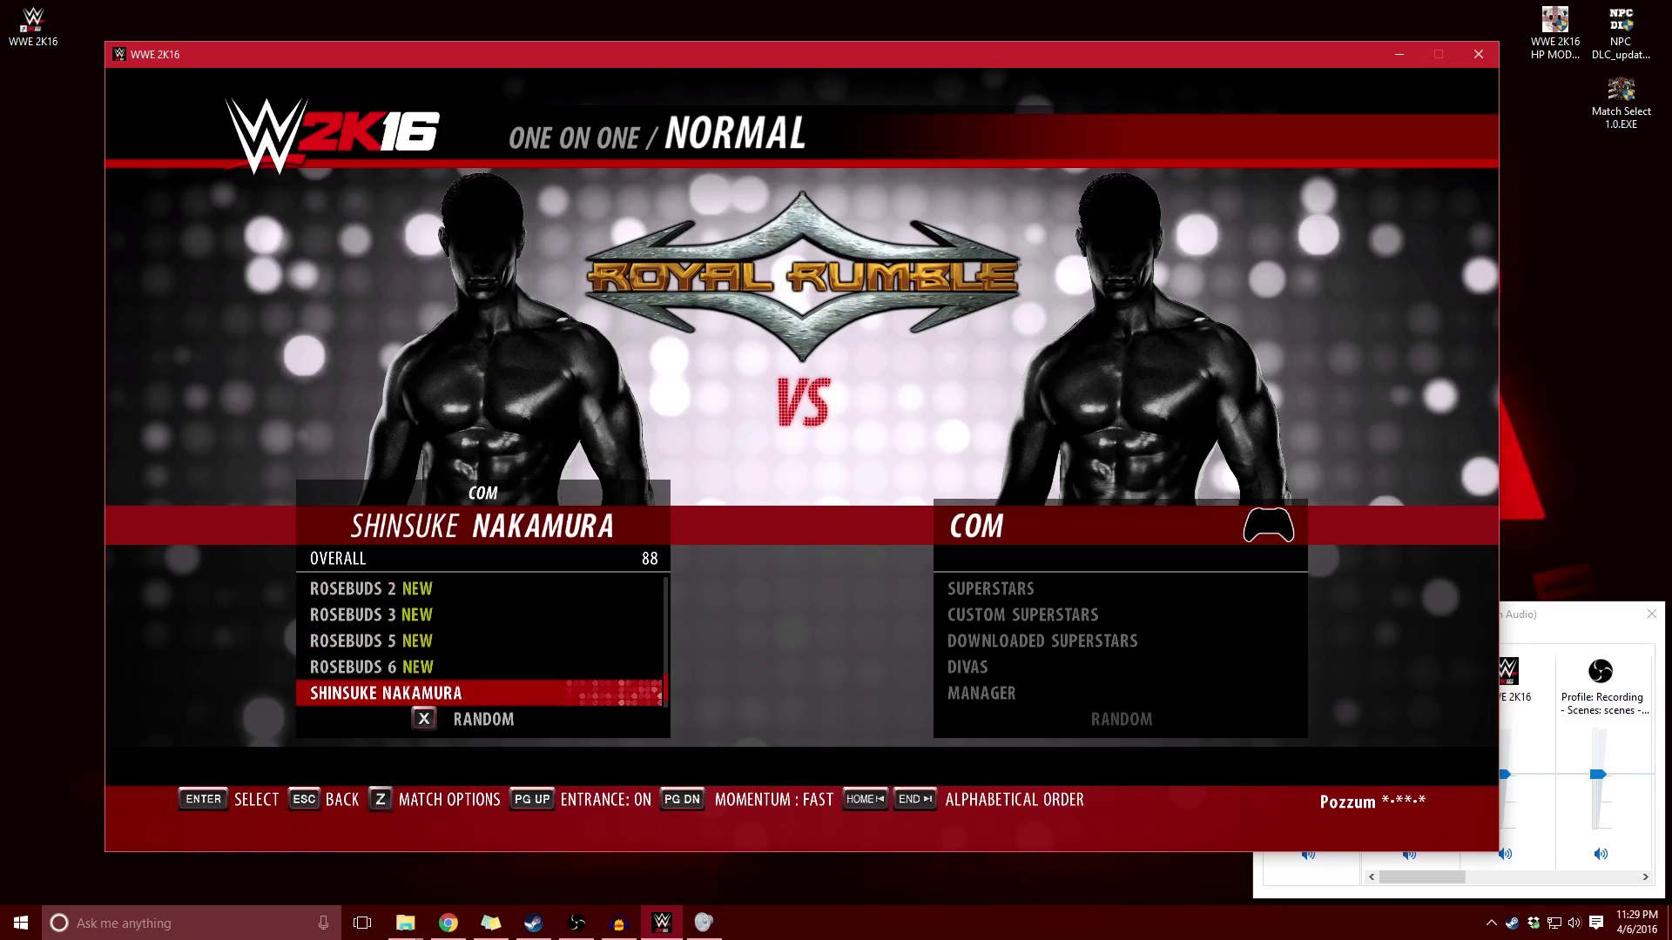
{"action": "key", "text": "Return"}
{"action": "key", "text": "Escape"}
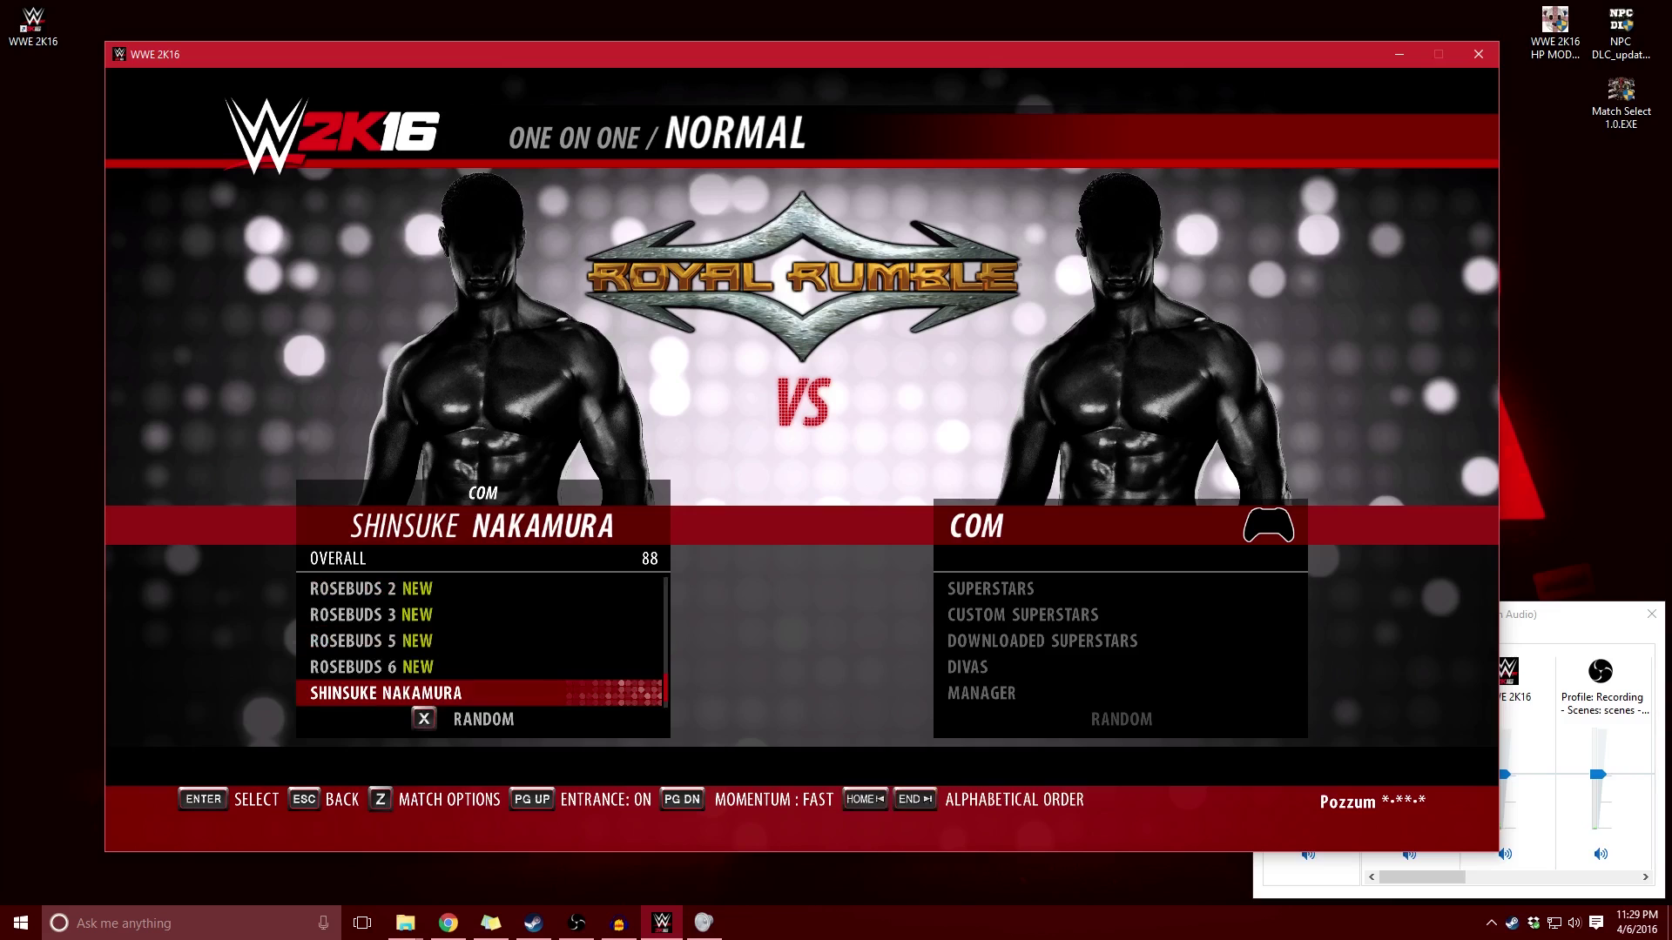
{"action": "key", "text": "Escape"}
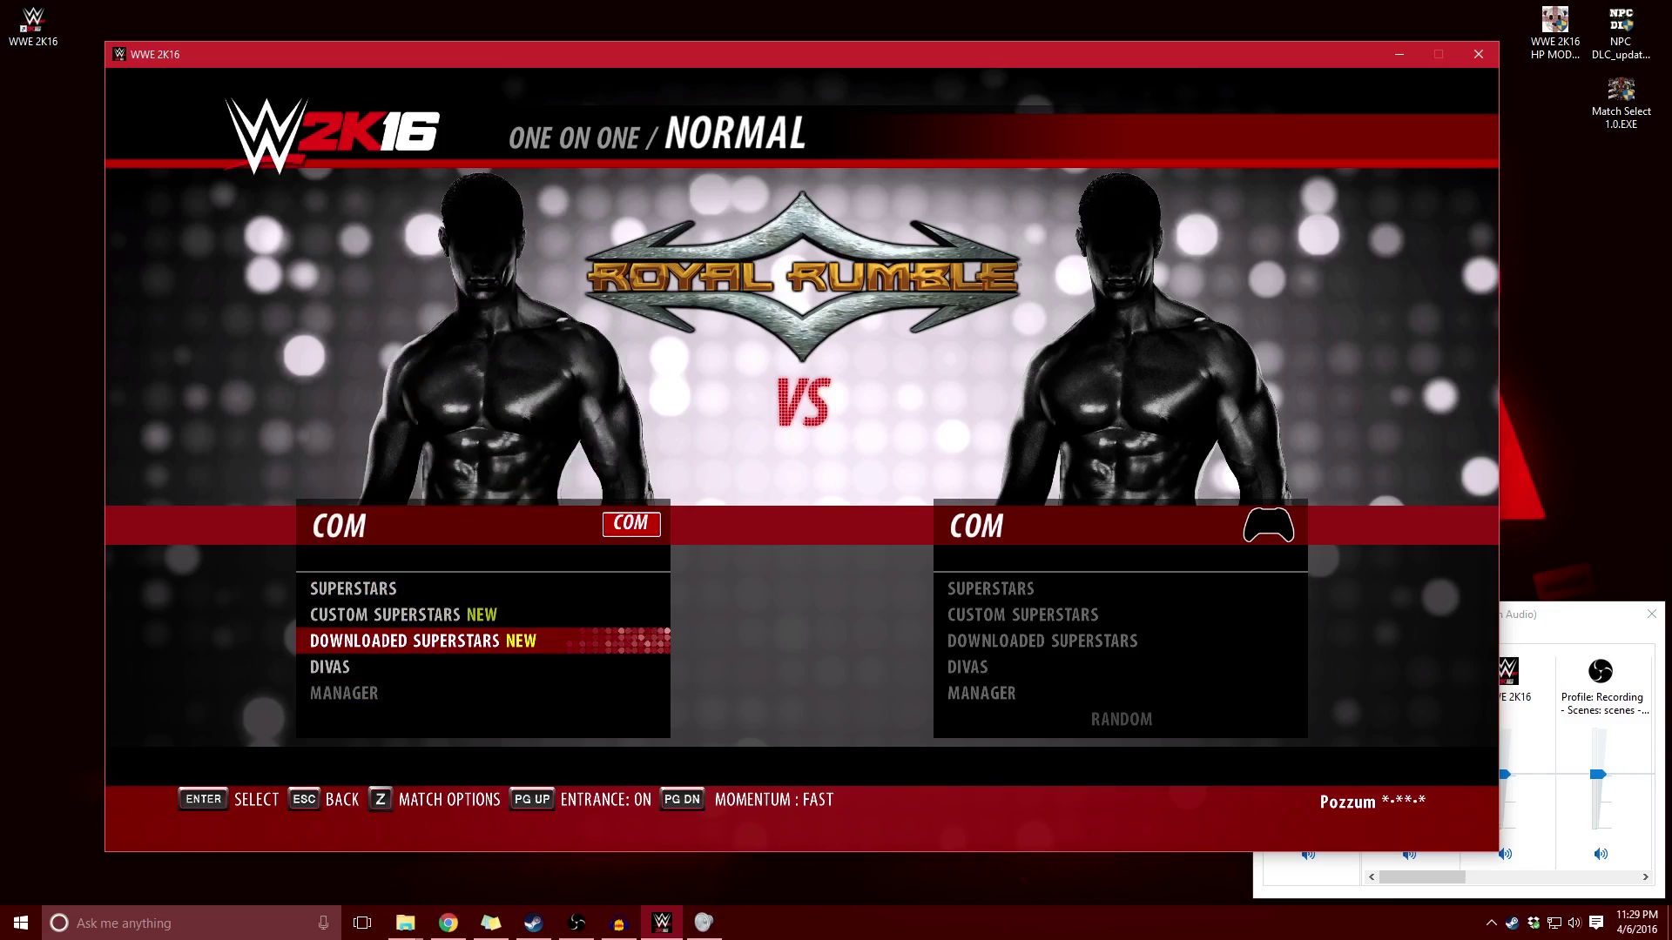
Leave the match setup and reopen the Normal One on One selection screen.
{"action": "left_click", "coordinate": [1620, 98]}
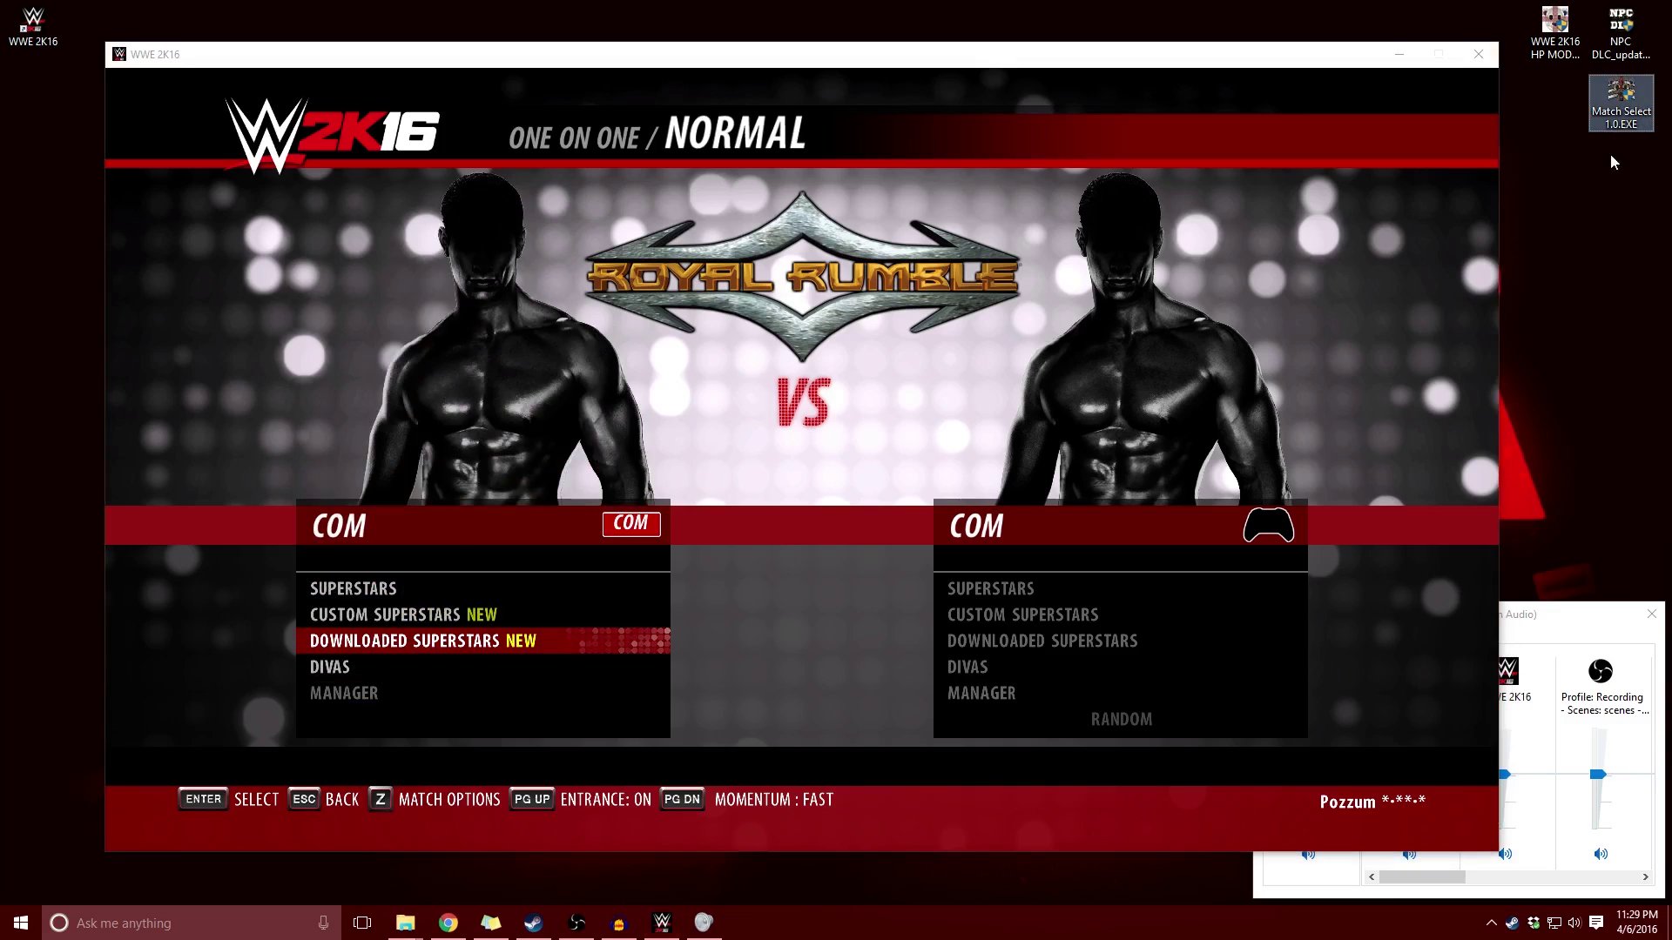
{"action": "key", "text": "alt+Tab"}
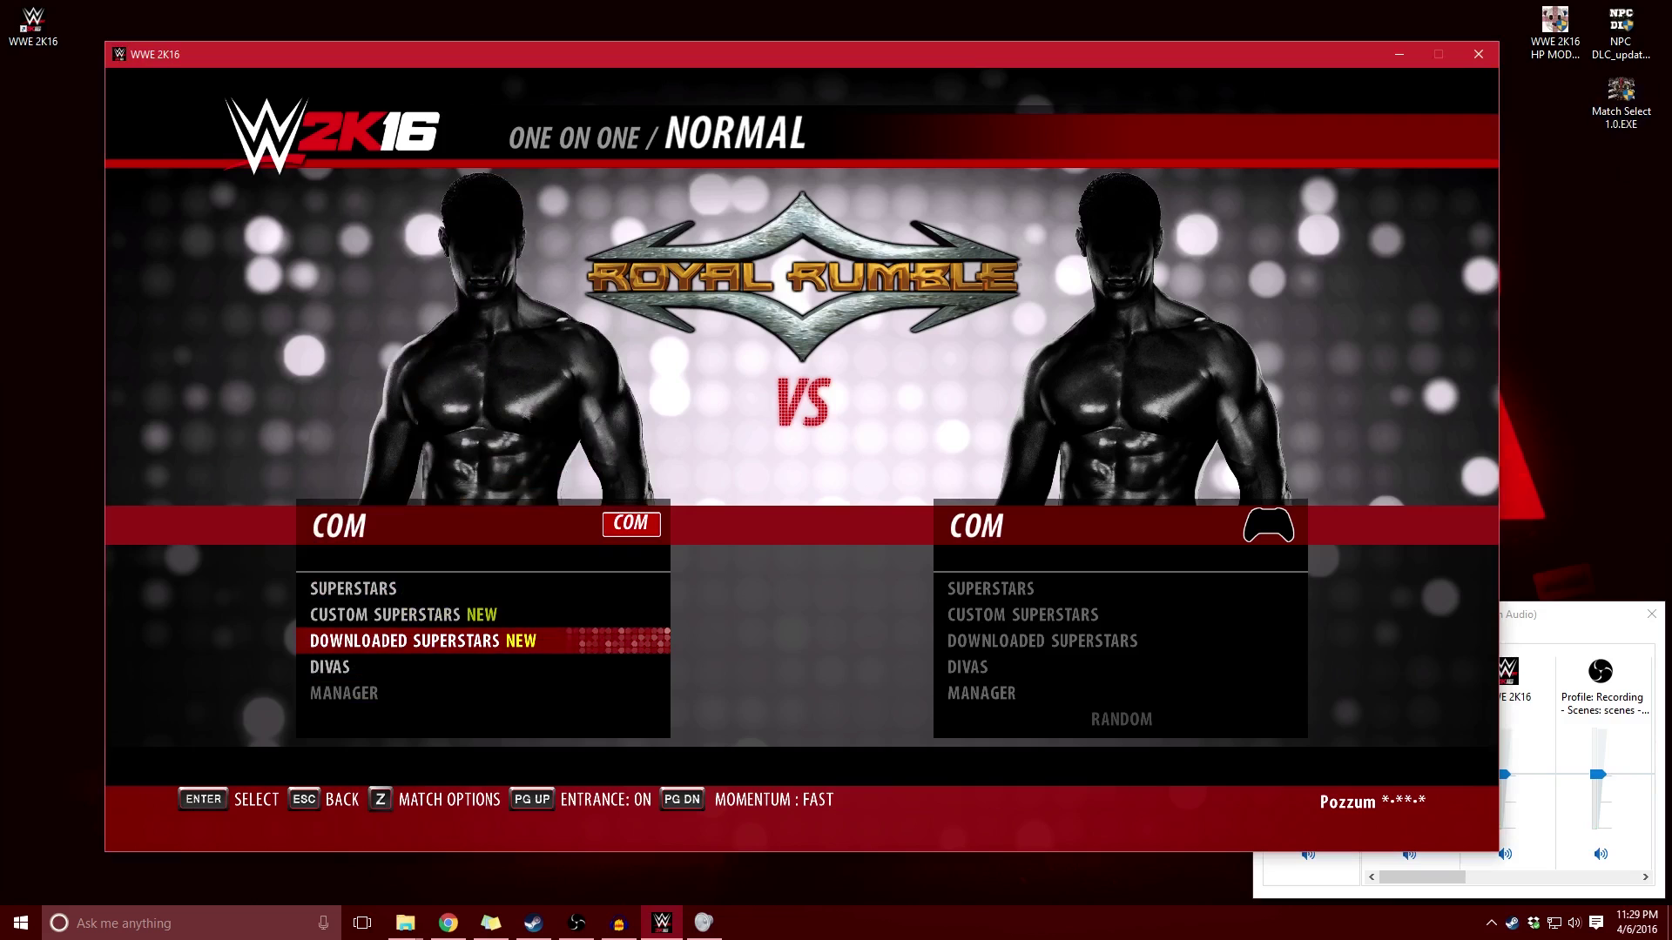
{"action": "key", "text": "Escape"}
{"action": "key", "text": "Escape"}
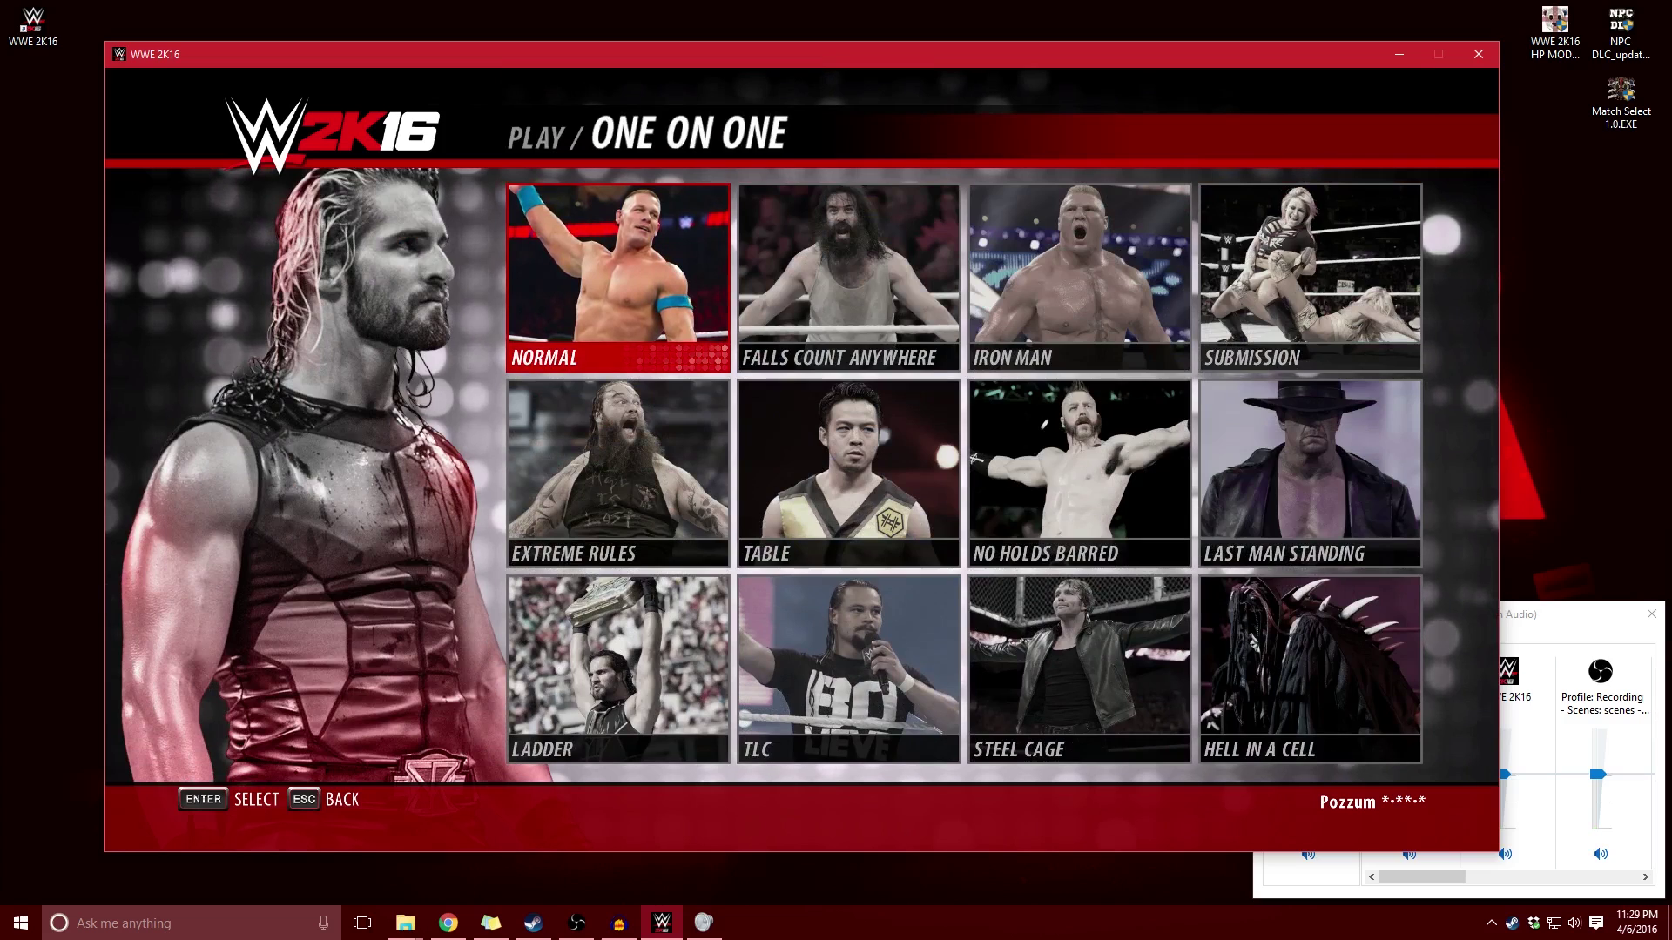
{"action": "key", "text": "Return"}
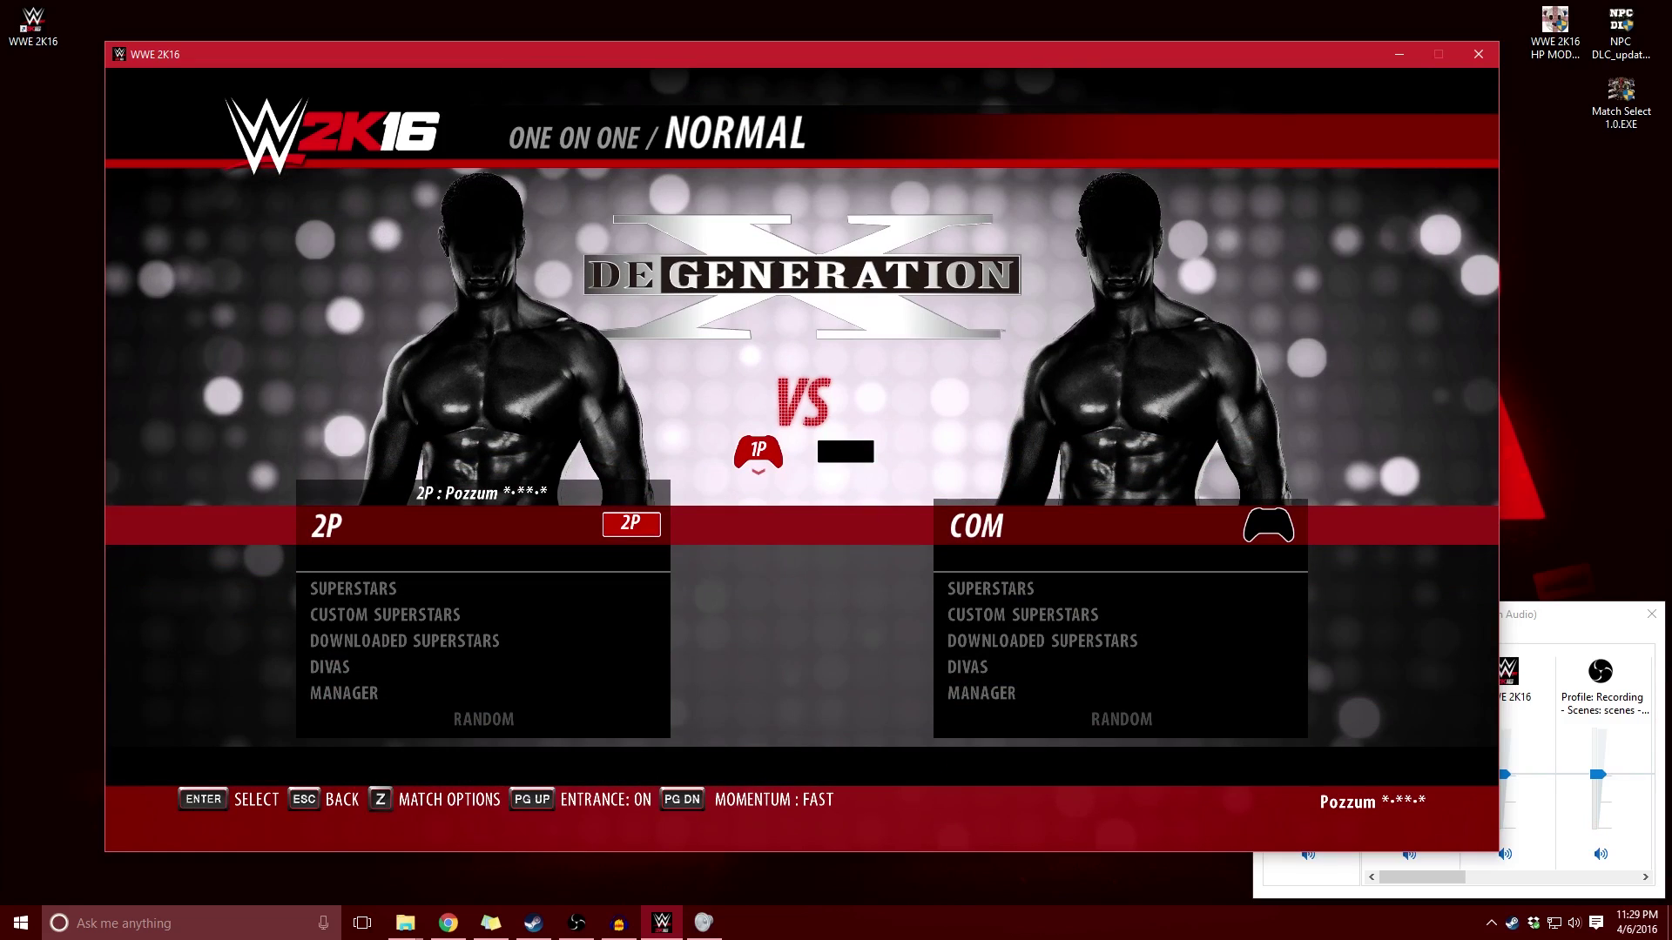
Close the volume mixer and launch Wrestler Information and Moveset Creator from its File Explorer folder.
{"action": "left_click", "coordinate": [1651, 615]}
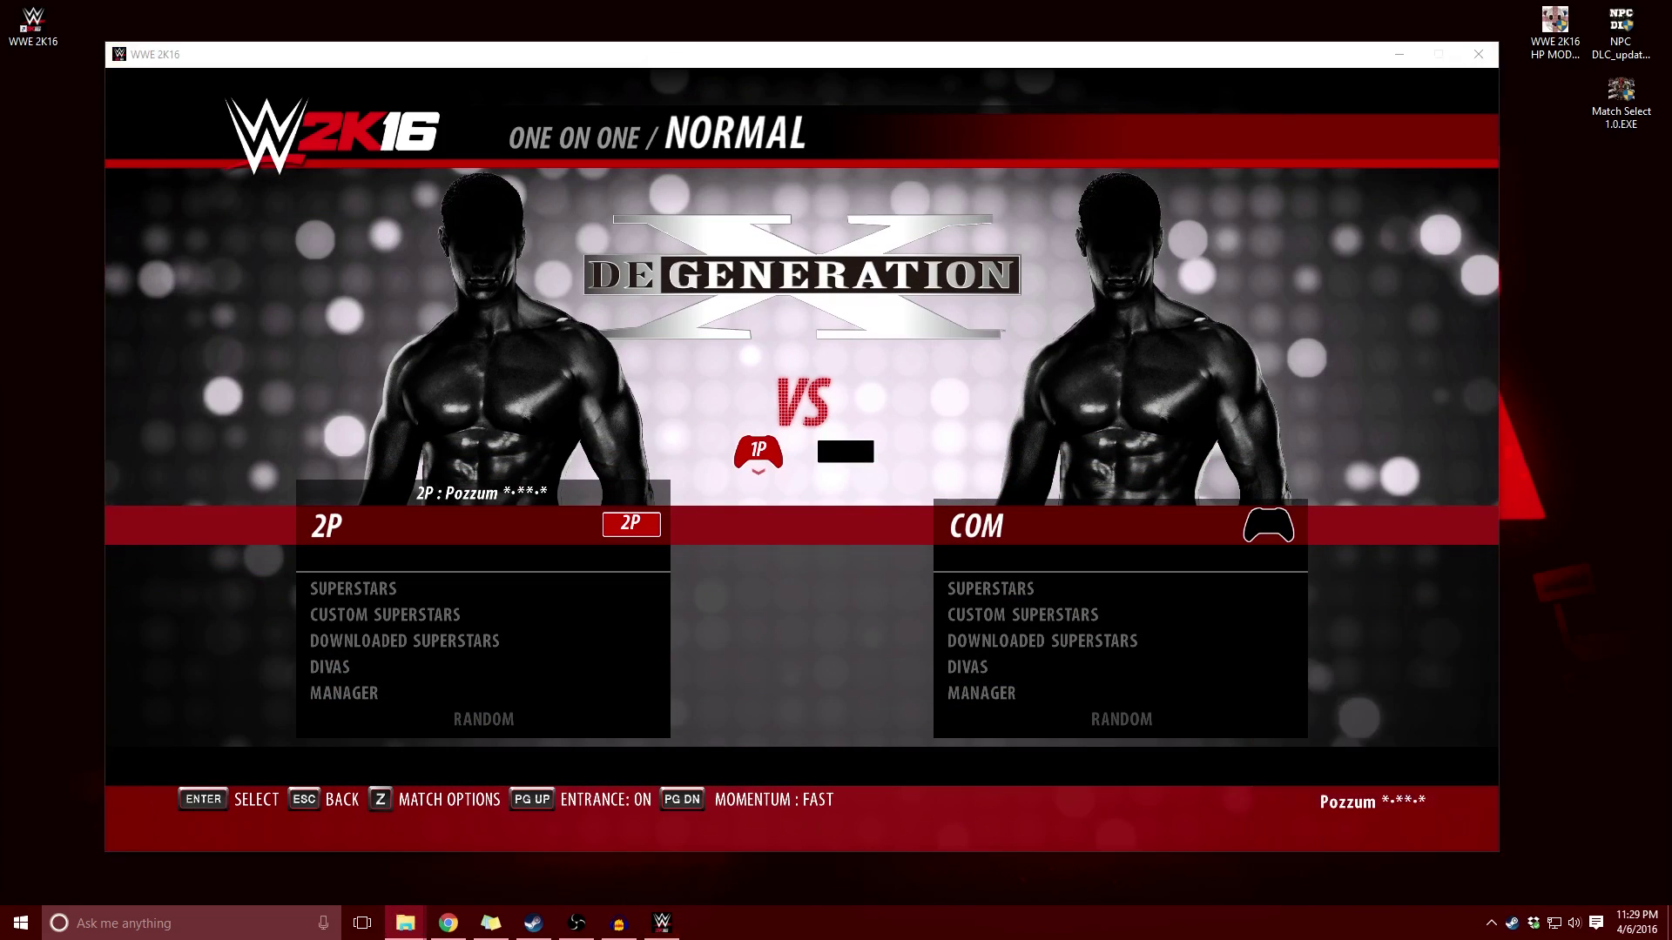
{"action": "key", "text": "alt+Tab"}
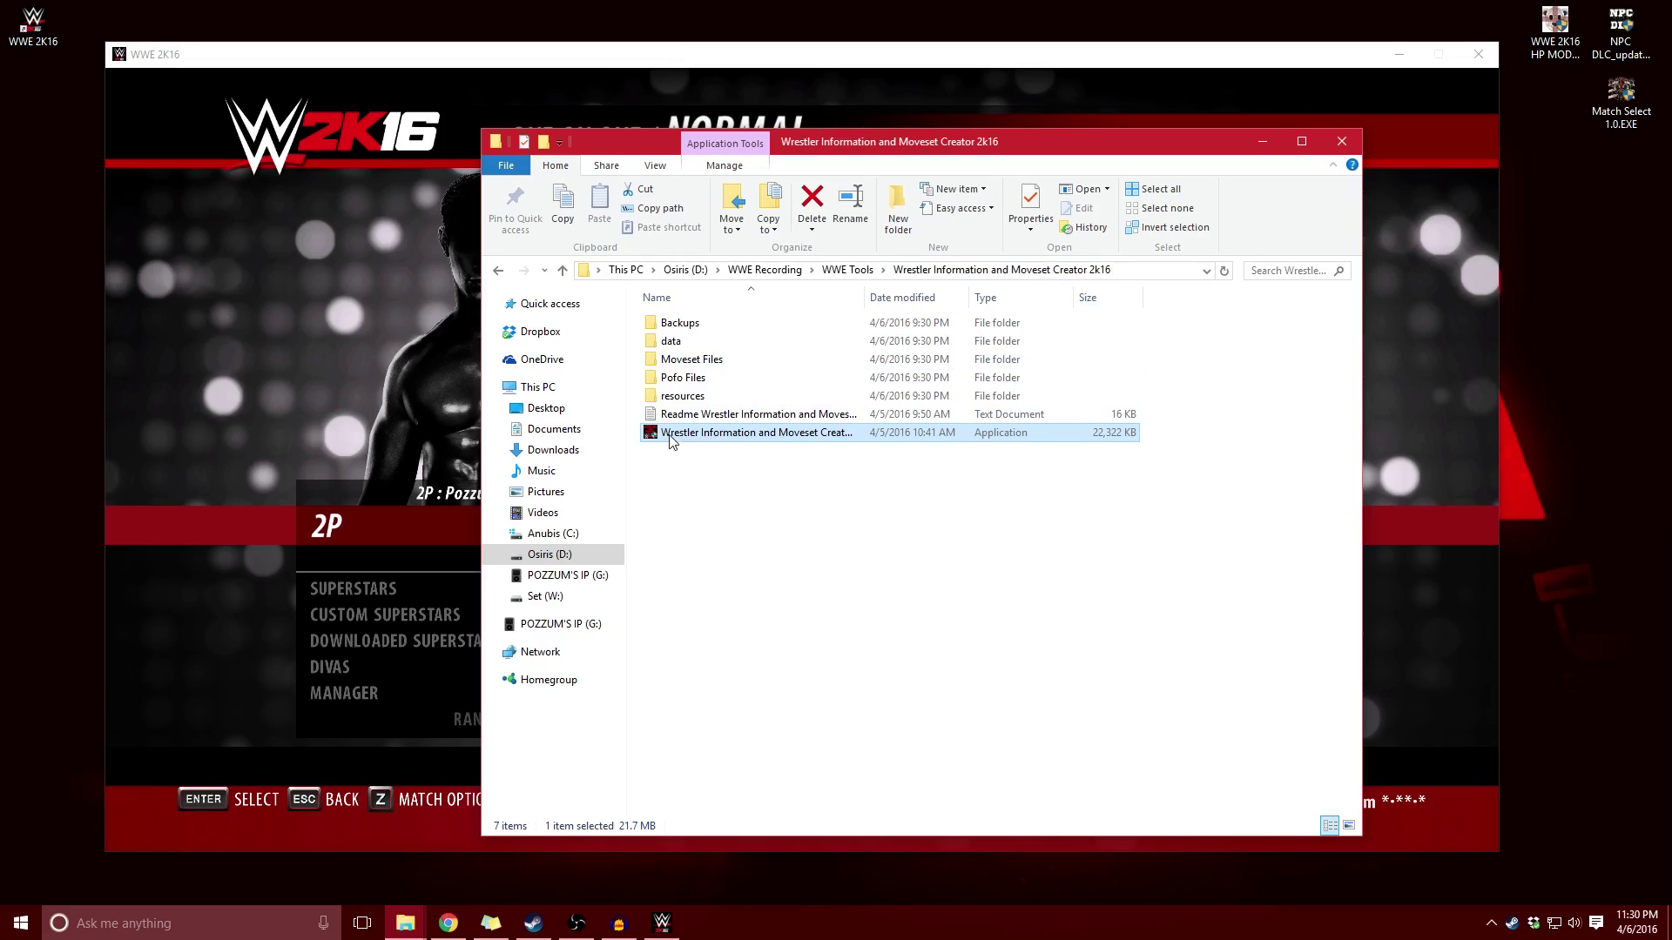
{"action": "left_click", "coordinate": [770, 414]}
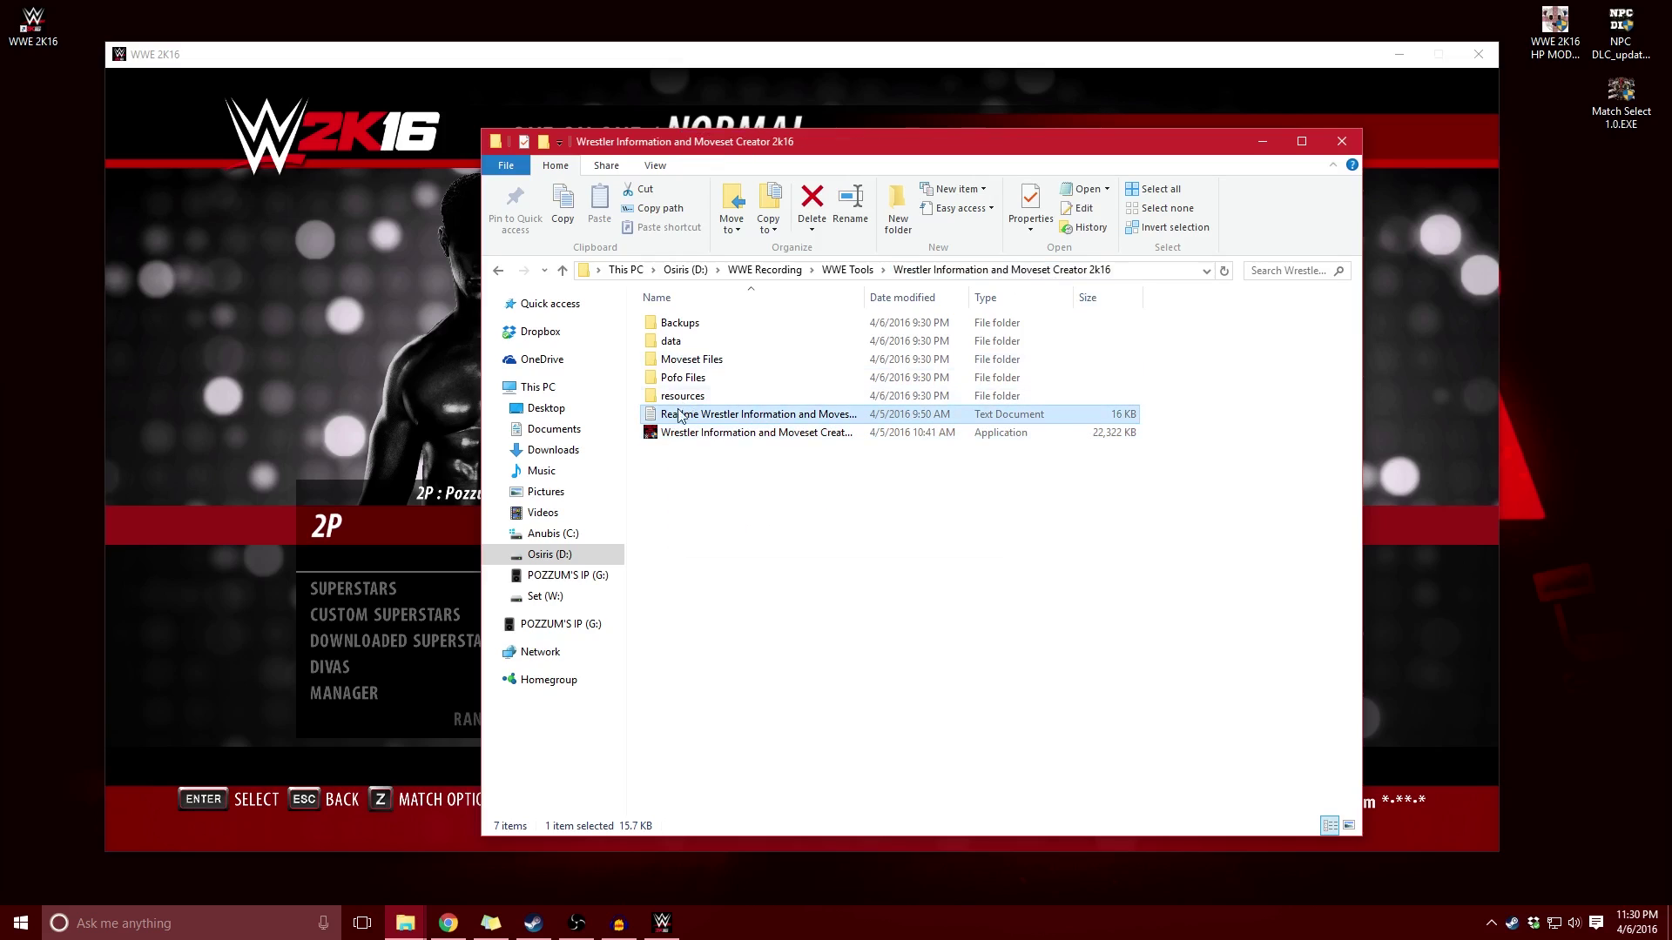
{"action": "left_click", "coordinate": [736, 438]}
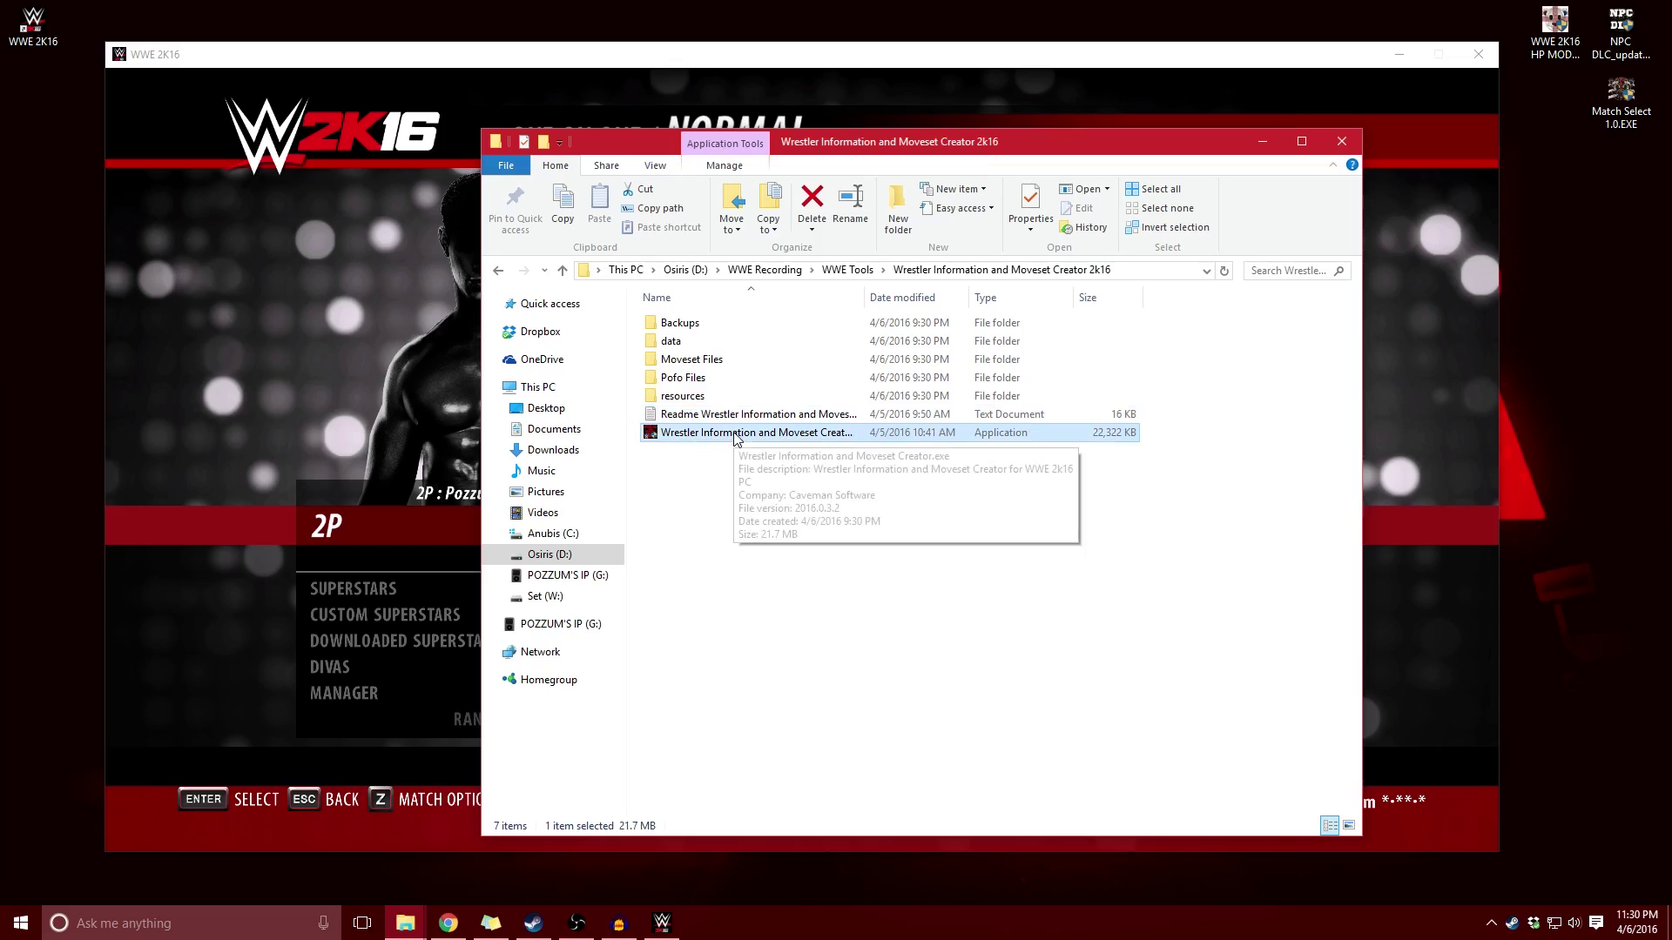
{"action": "double_click", "coordinate": [736, 433]}
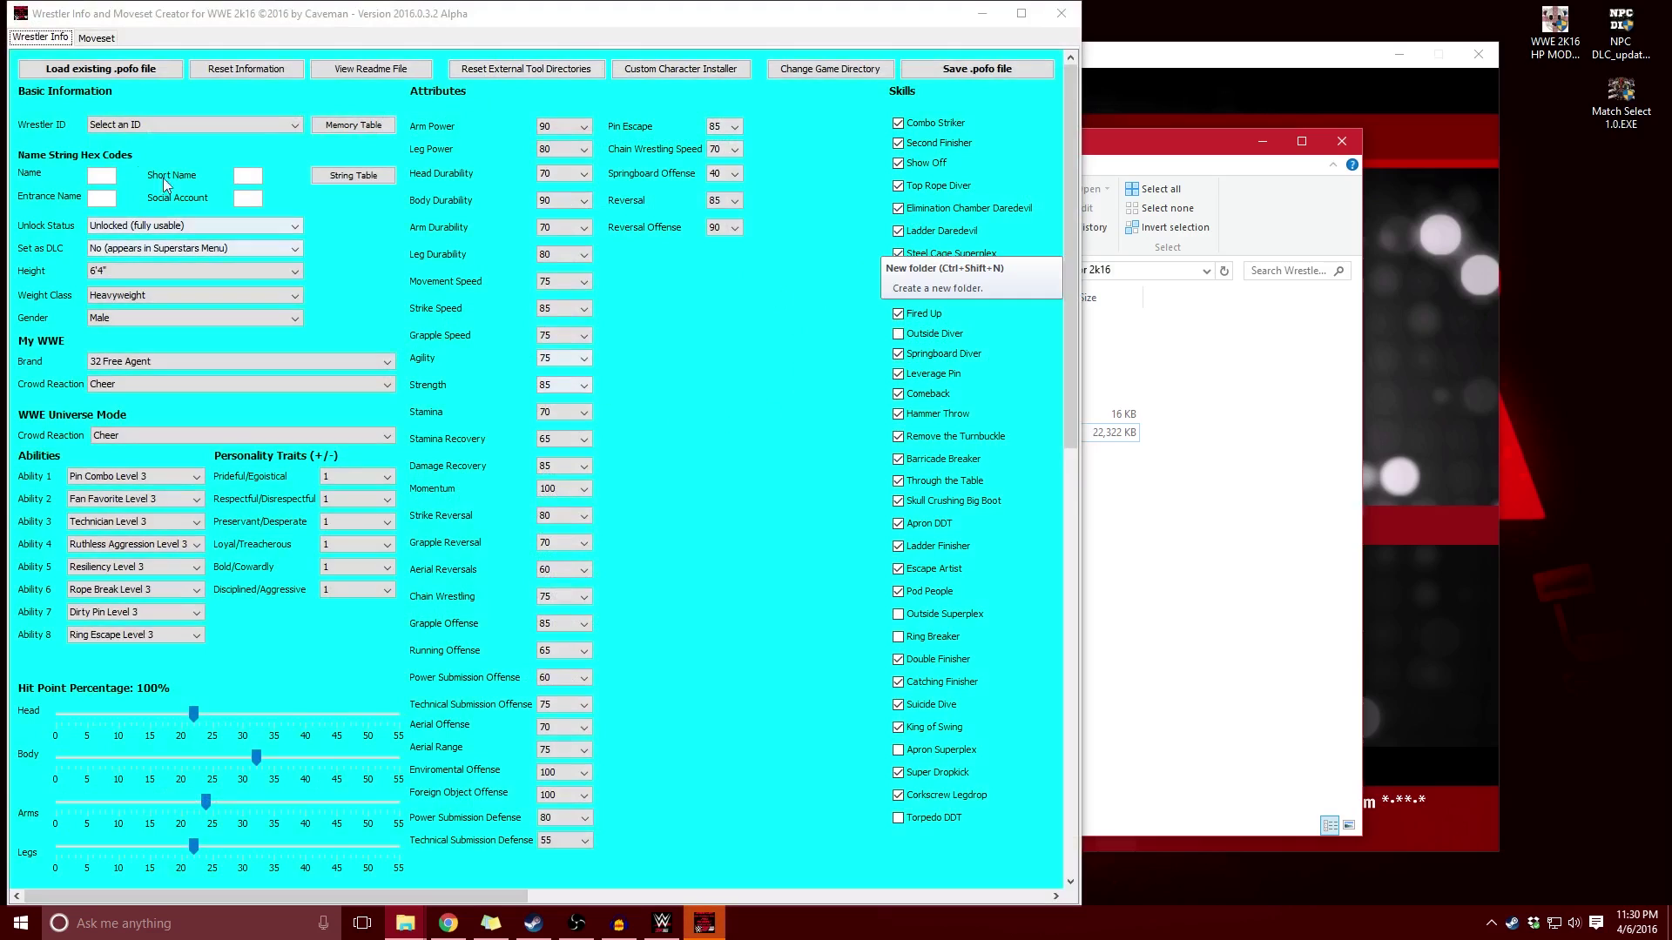
Open the Alternate Attire Unlocker from the creator's moveset settings.
{"action": "left_click", "coordinate": [718, 759]}
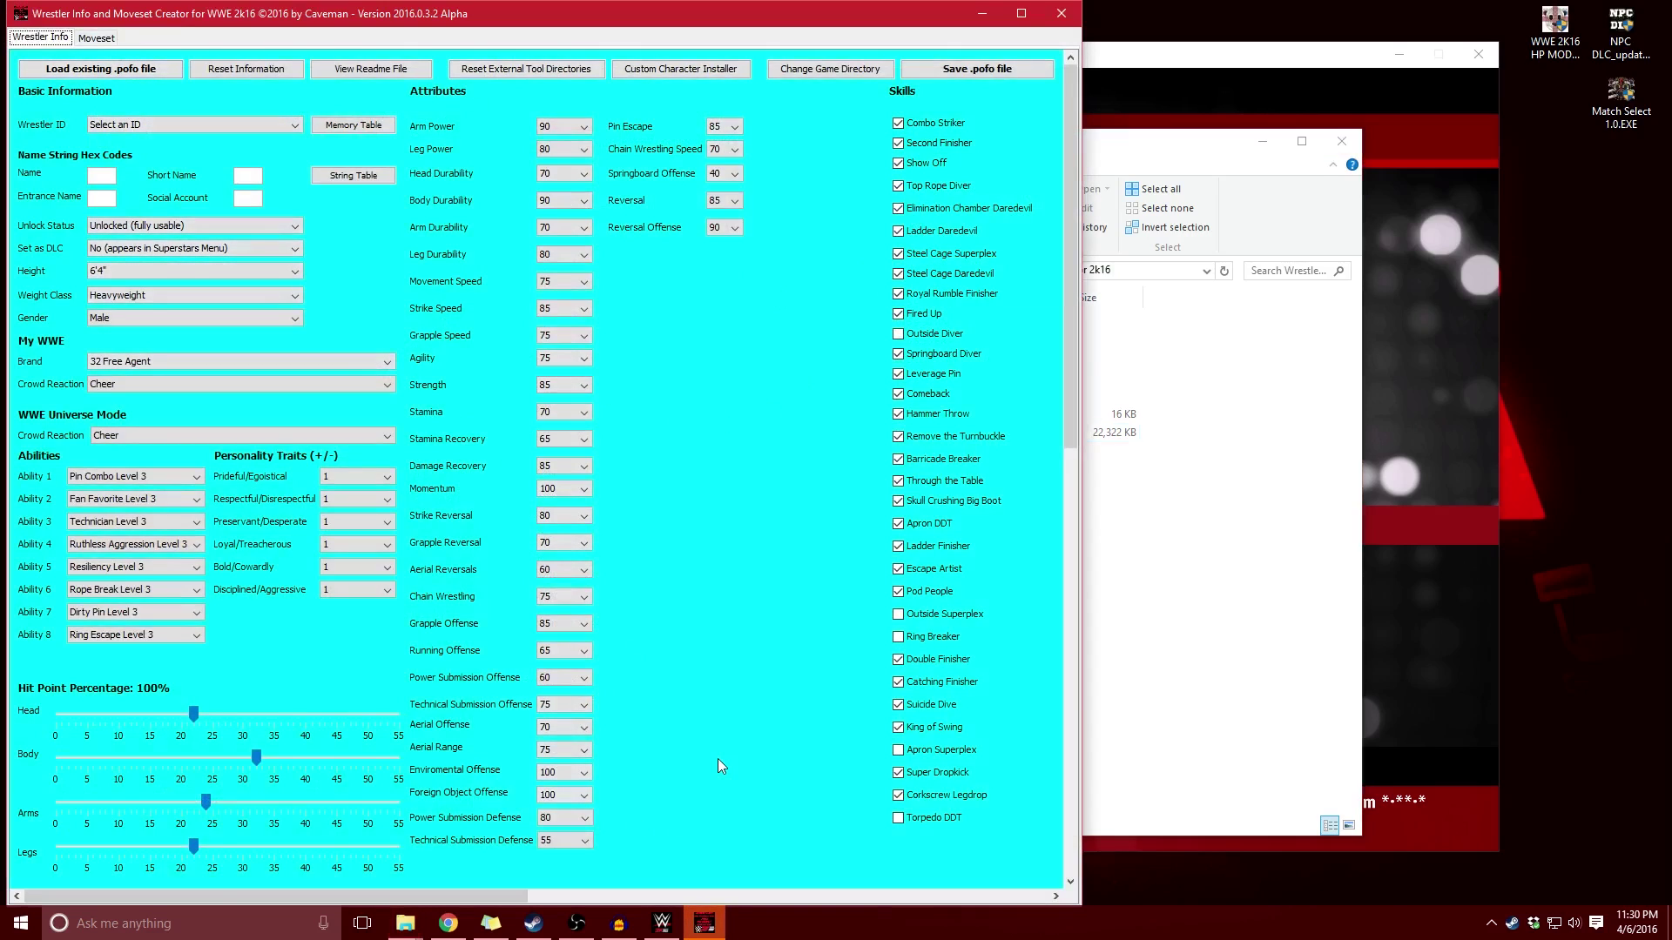
{"action": "left_click", "coordinate": [92, 39]}
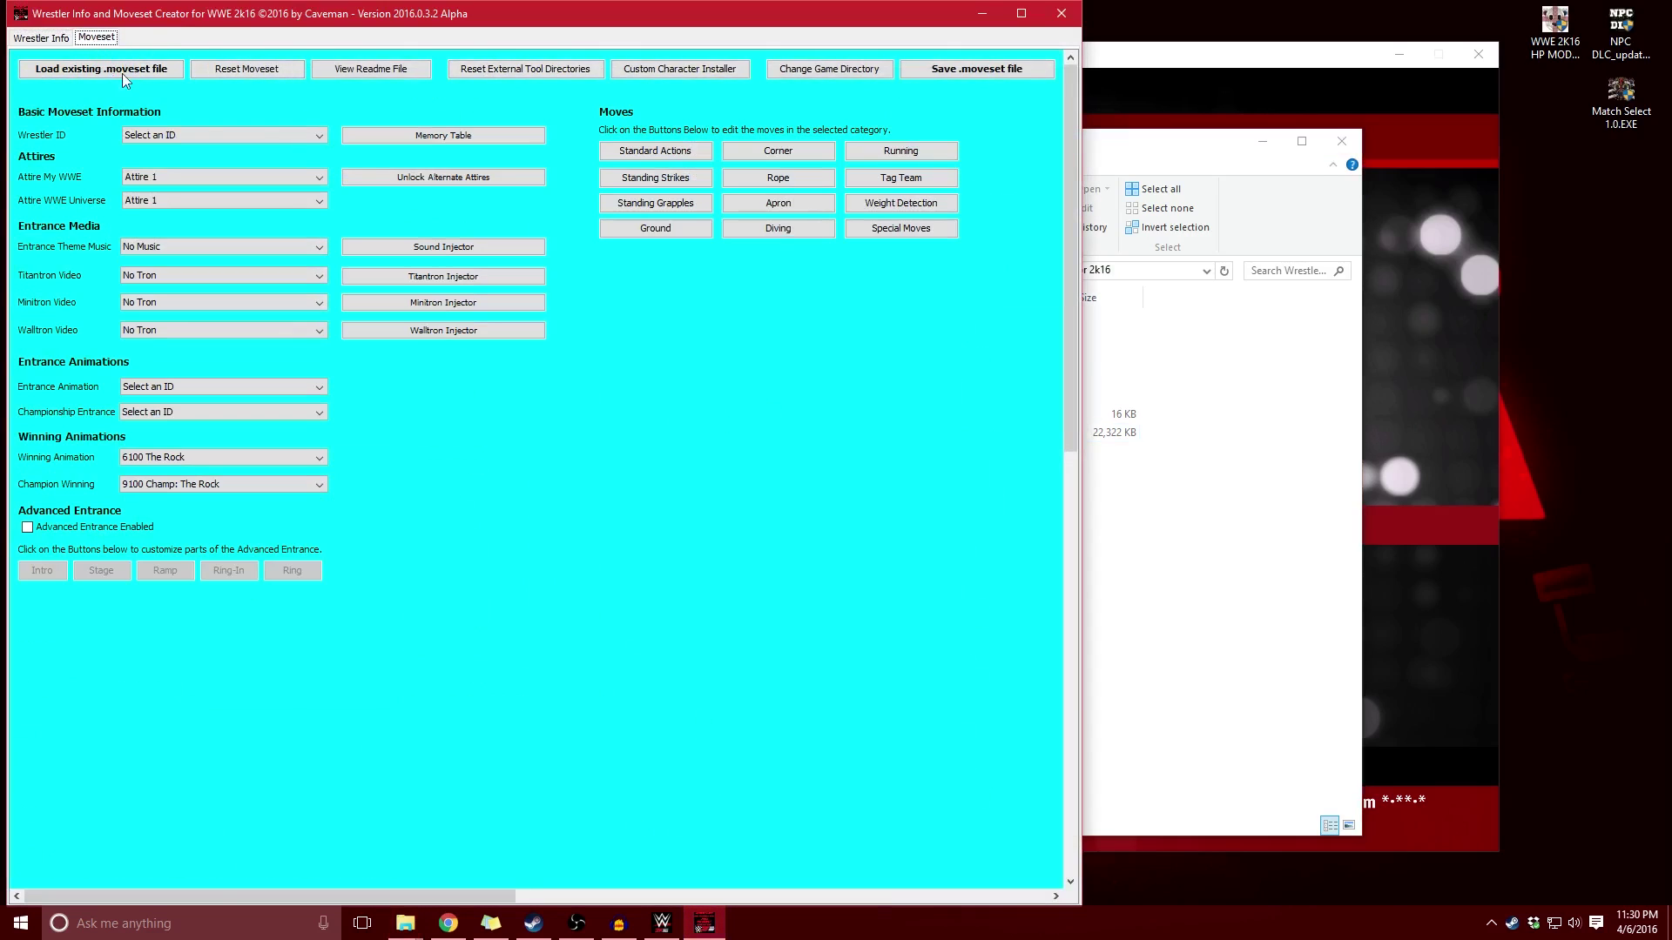
{"action": "left_click", "coordinate": [468, 177]}
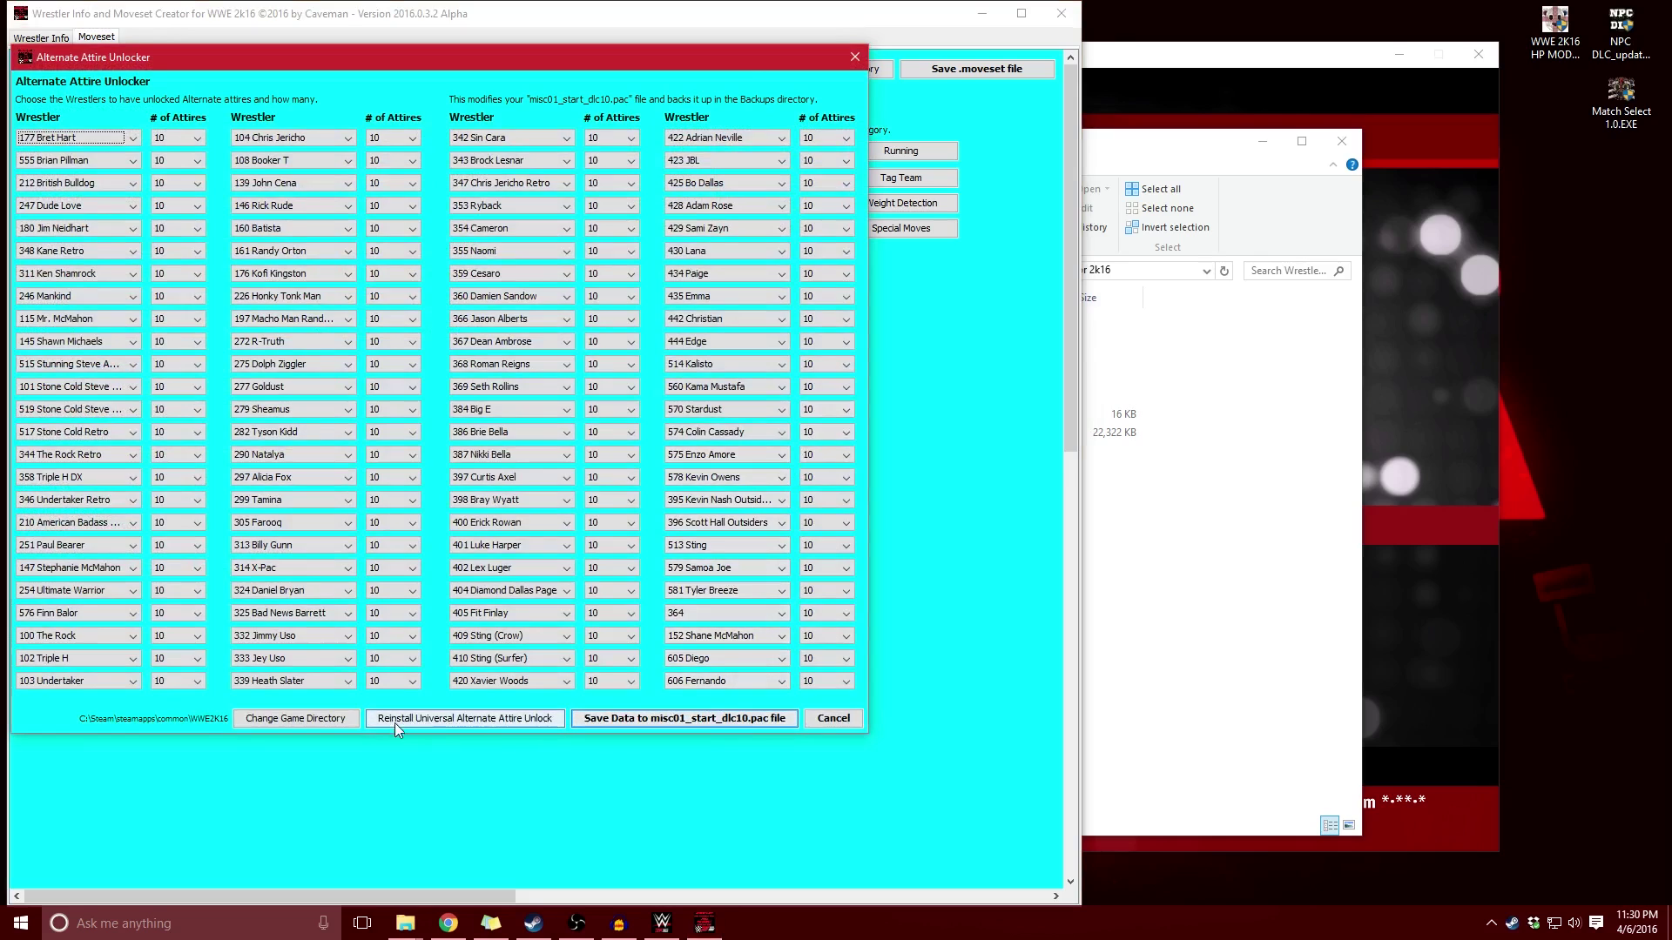
Reinstall the Universal Alternate Attire Unlock with only the required misc01_start_dlc10.pac, leaving out the optional string.pac.
{"action": "left_click", "coordinate": [450, 723]}
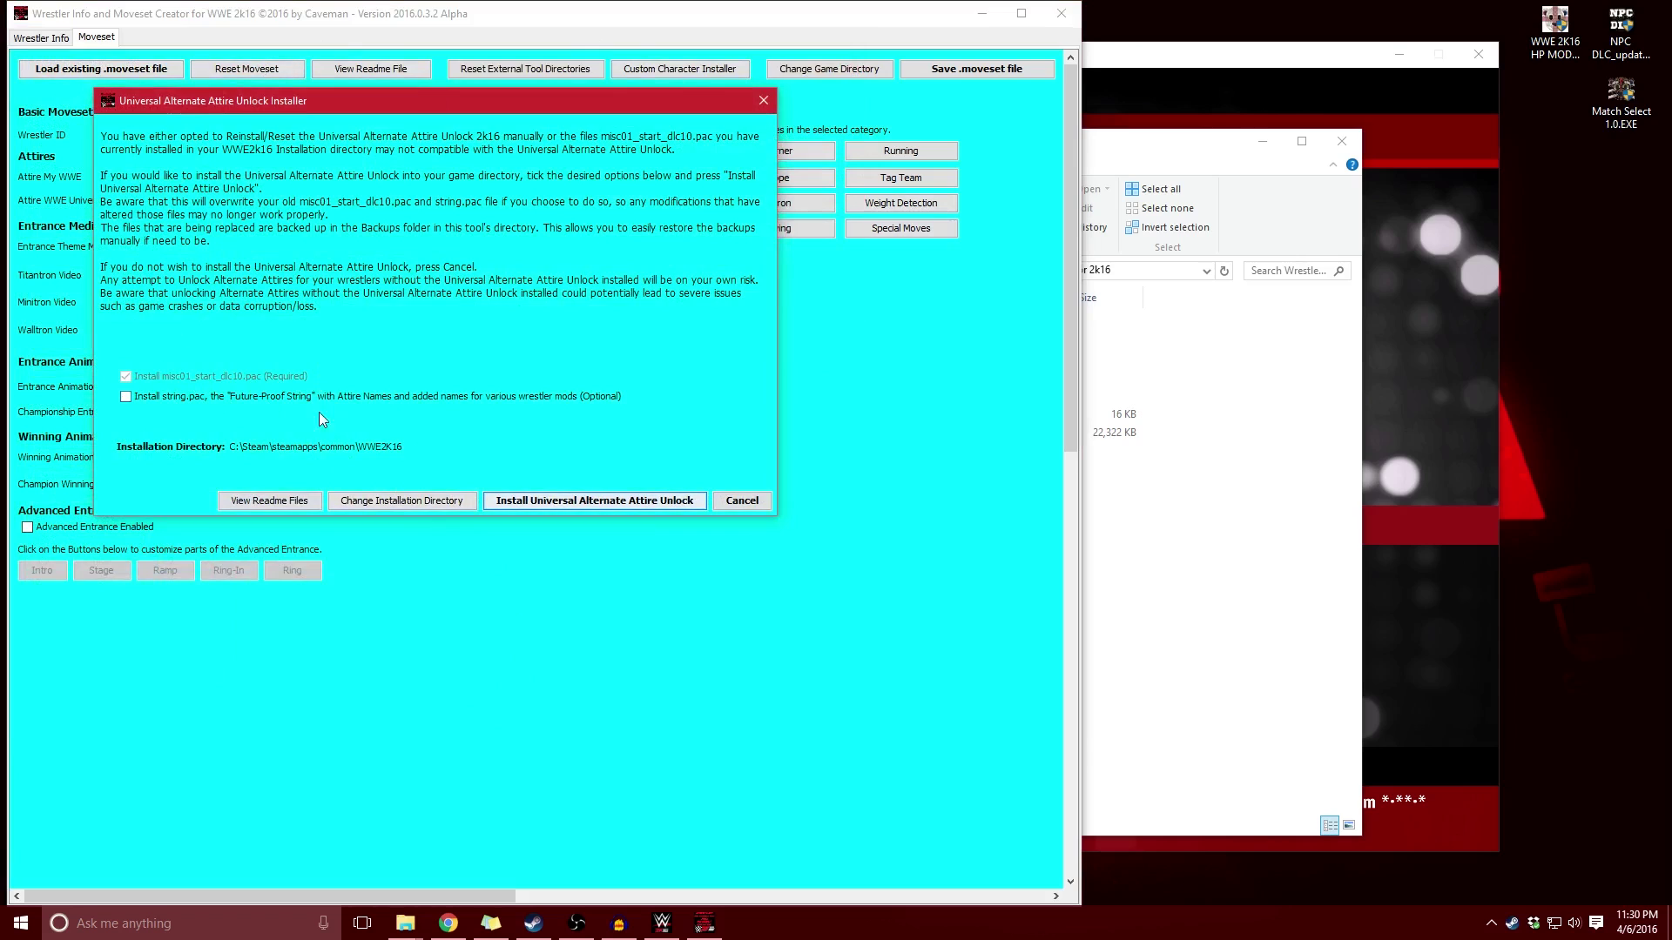
{"action": "left_click", "coordinate": [545, 501]}
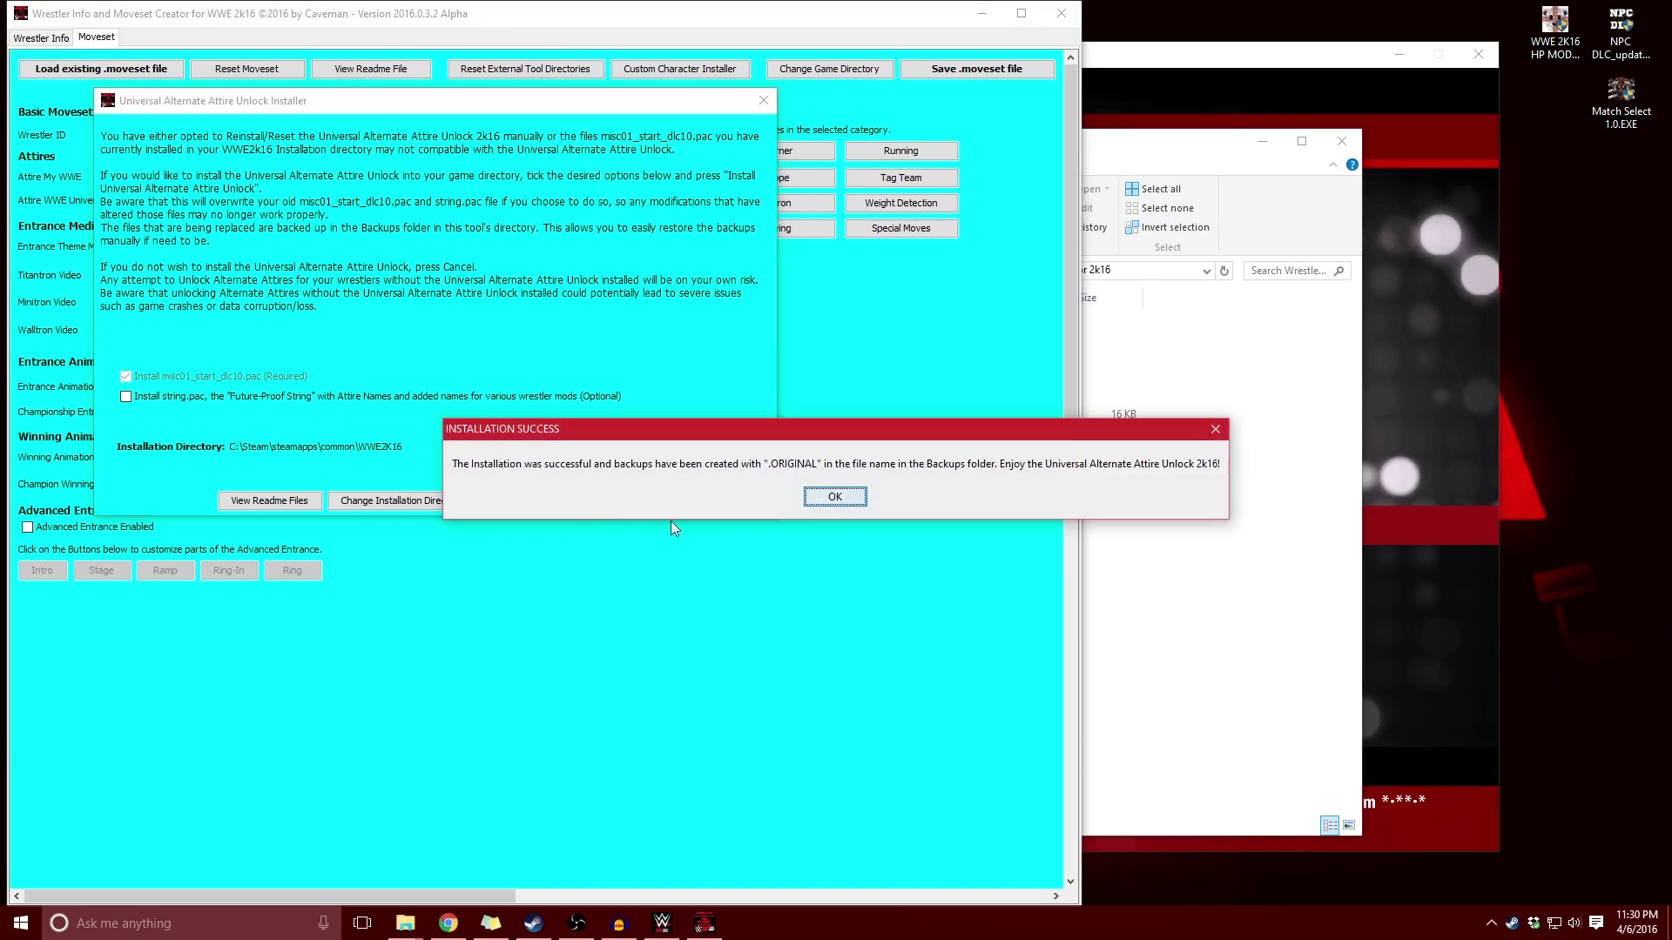
{"action": "left_click", "coordinate": [819, 503]}
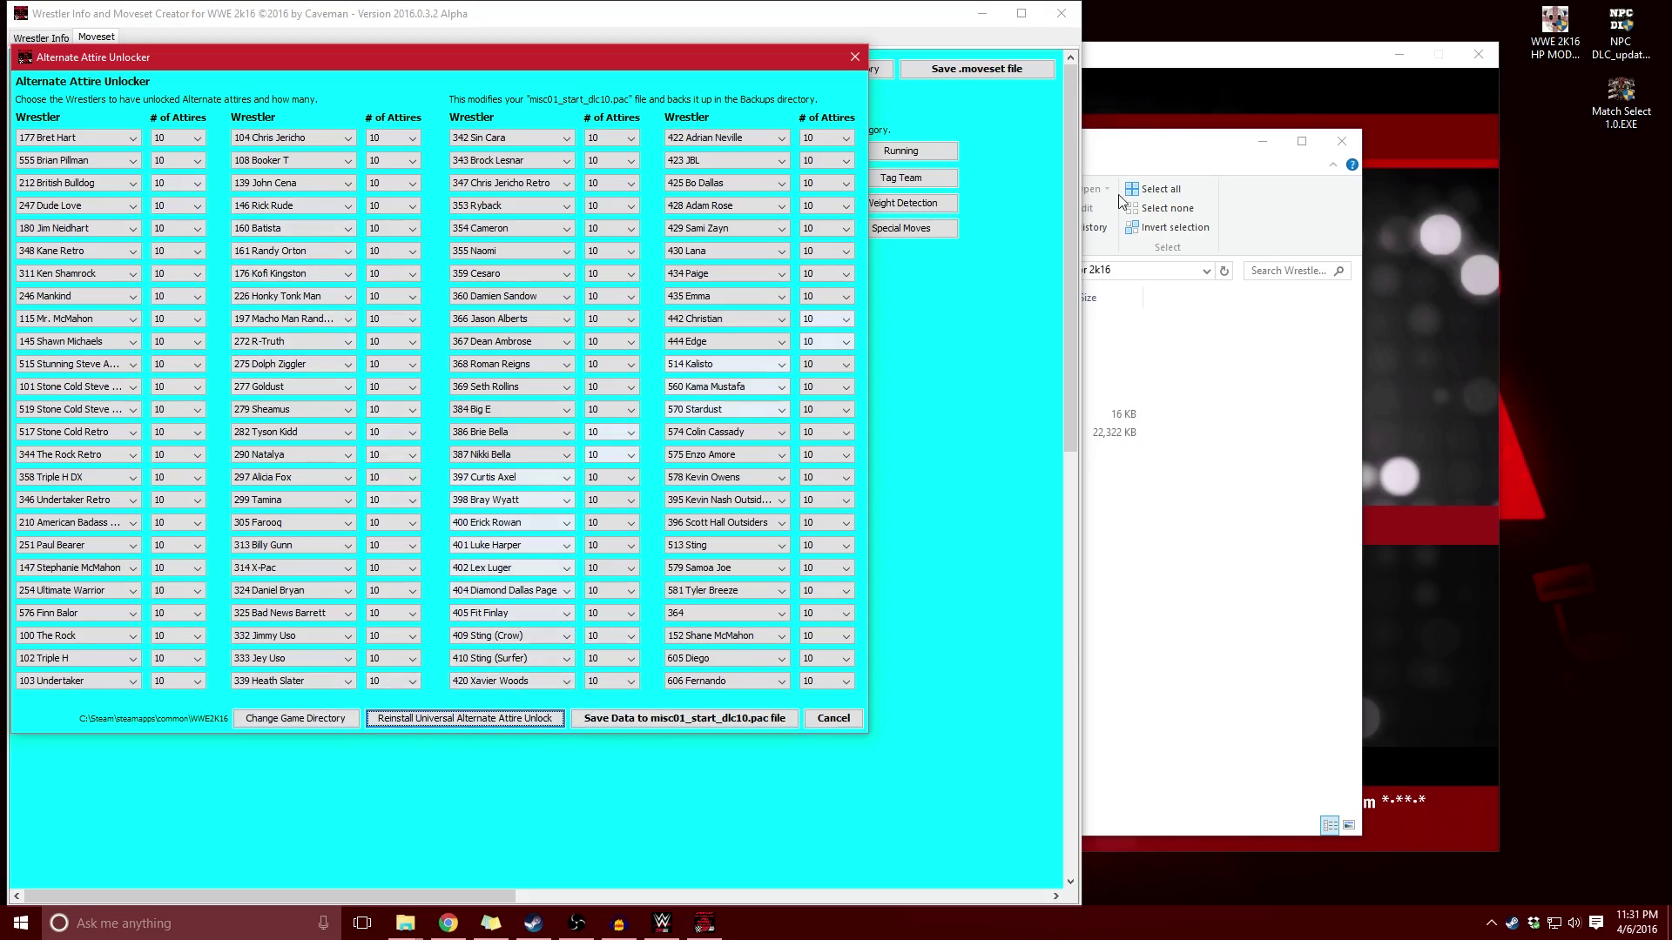
Shift the moveset creator's main window aside and bring the Alternate Attire Unlocker to the front.
{"action": "left_click", "coordinate": [1183, 54]}
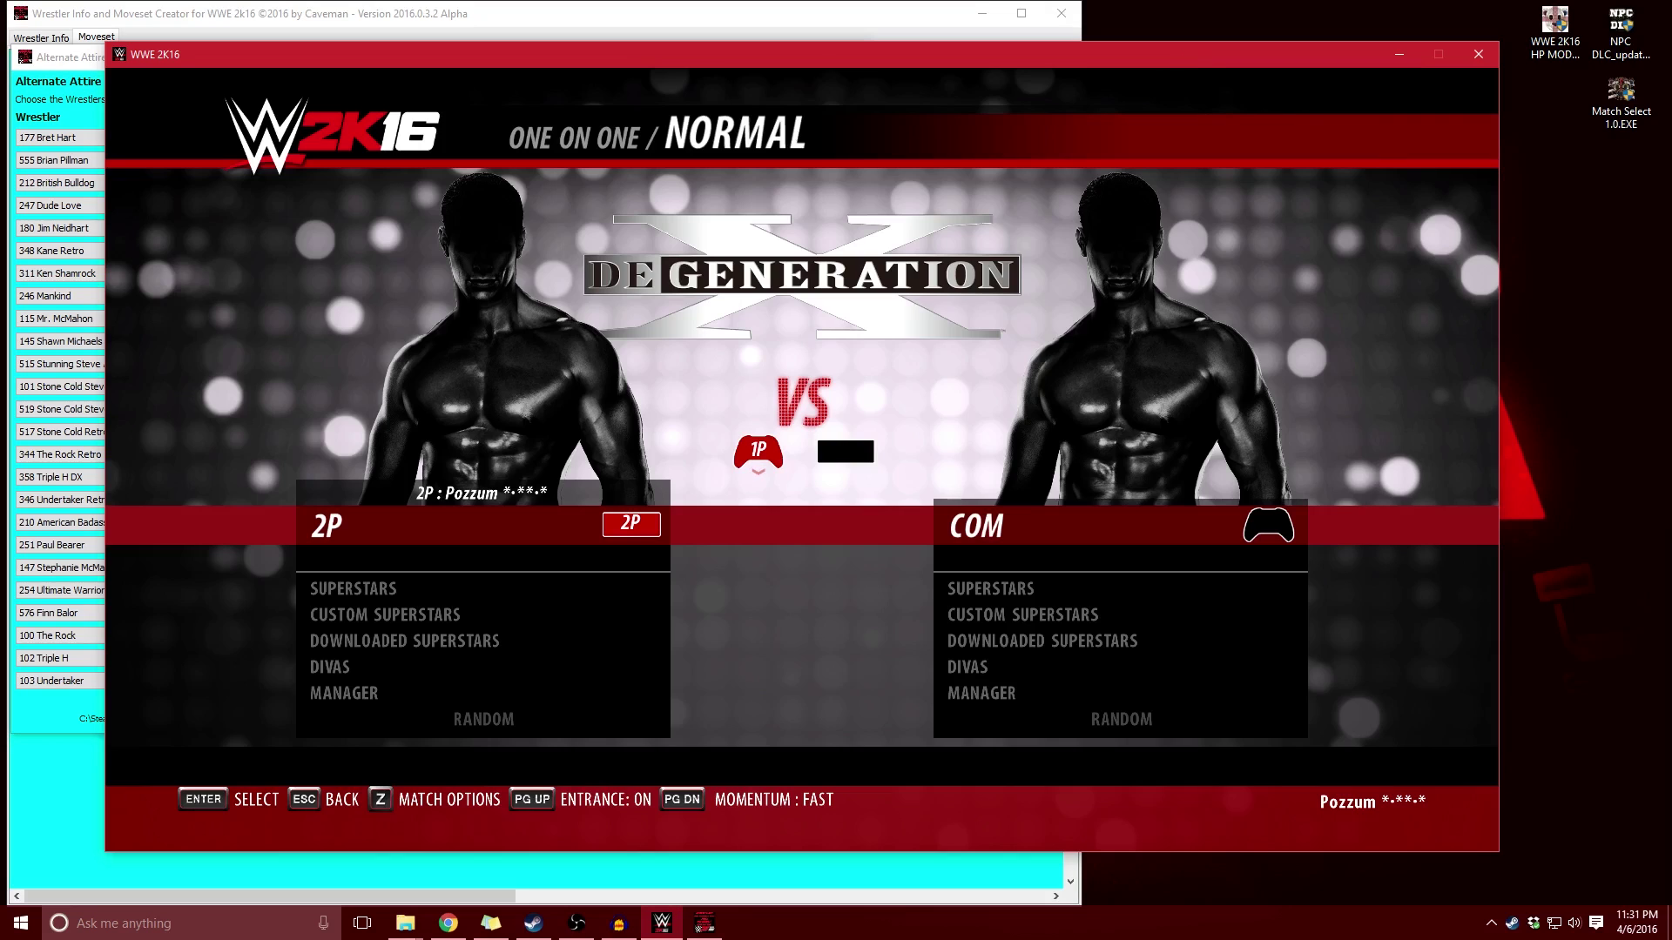
{"action": "left_click", "coordinate": [719, 22]}
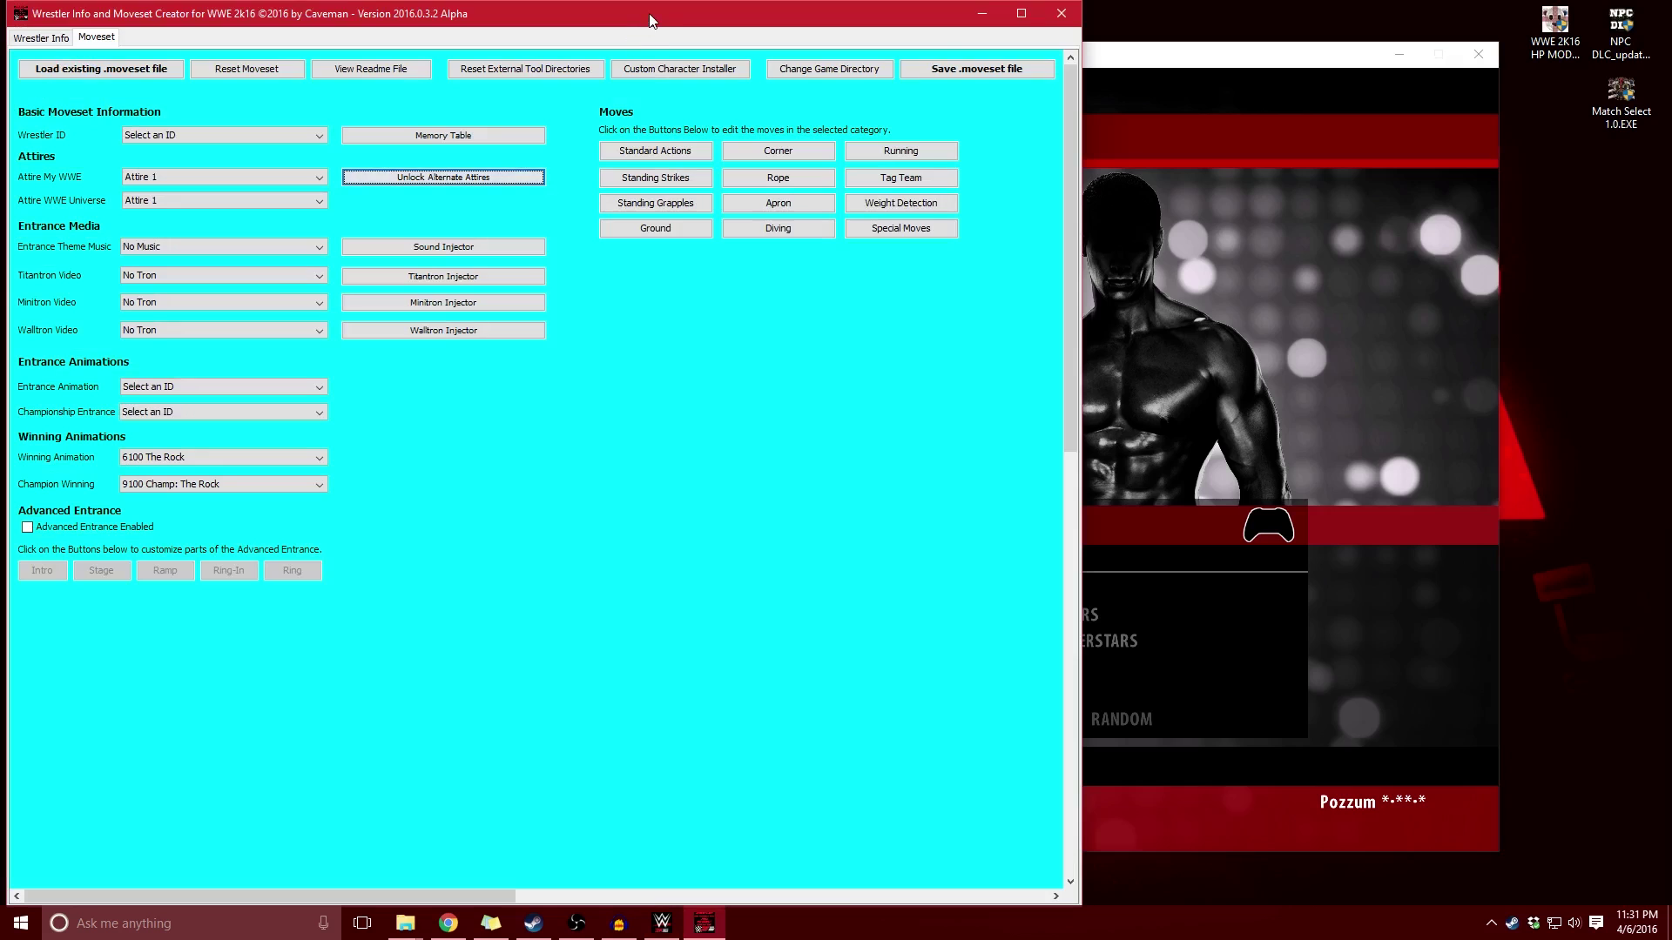
{"action": "left_click_drag", "start_coordinate": [652, 13], "coordinate": [821, 17]}
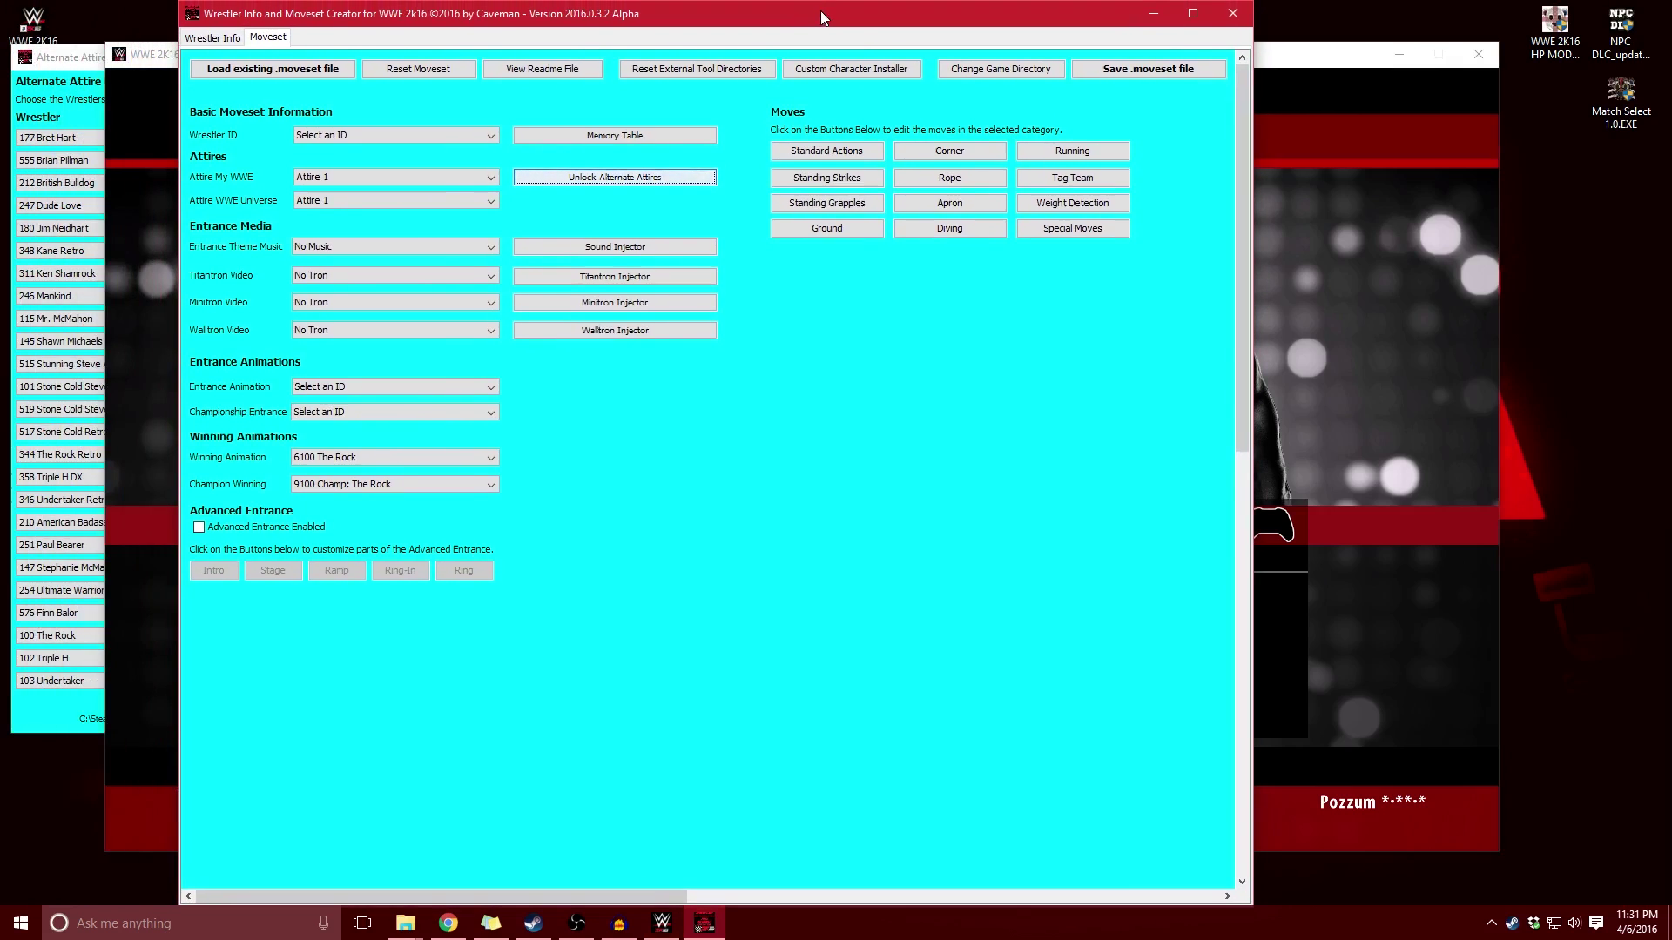
{"action": "left_click", "coordinate": [76, 51]}
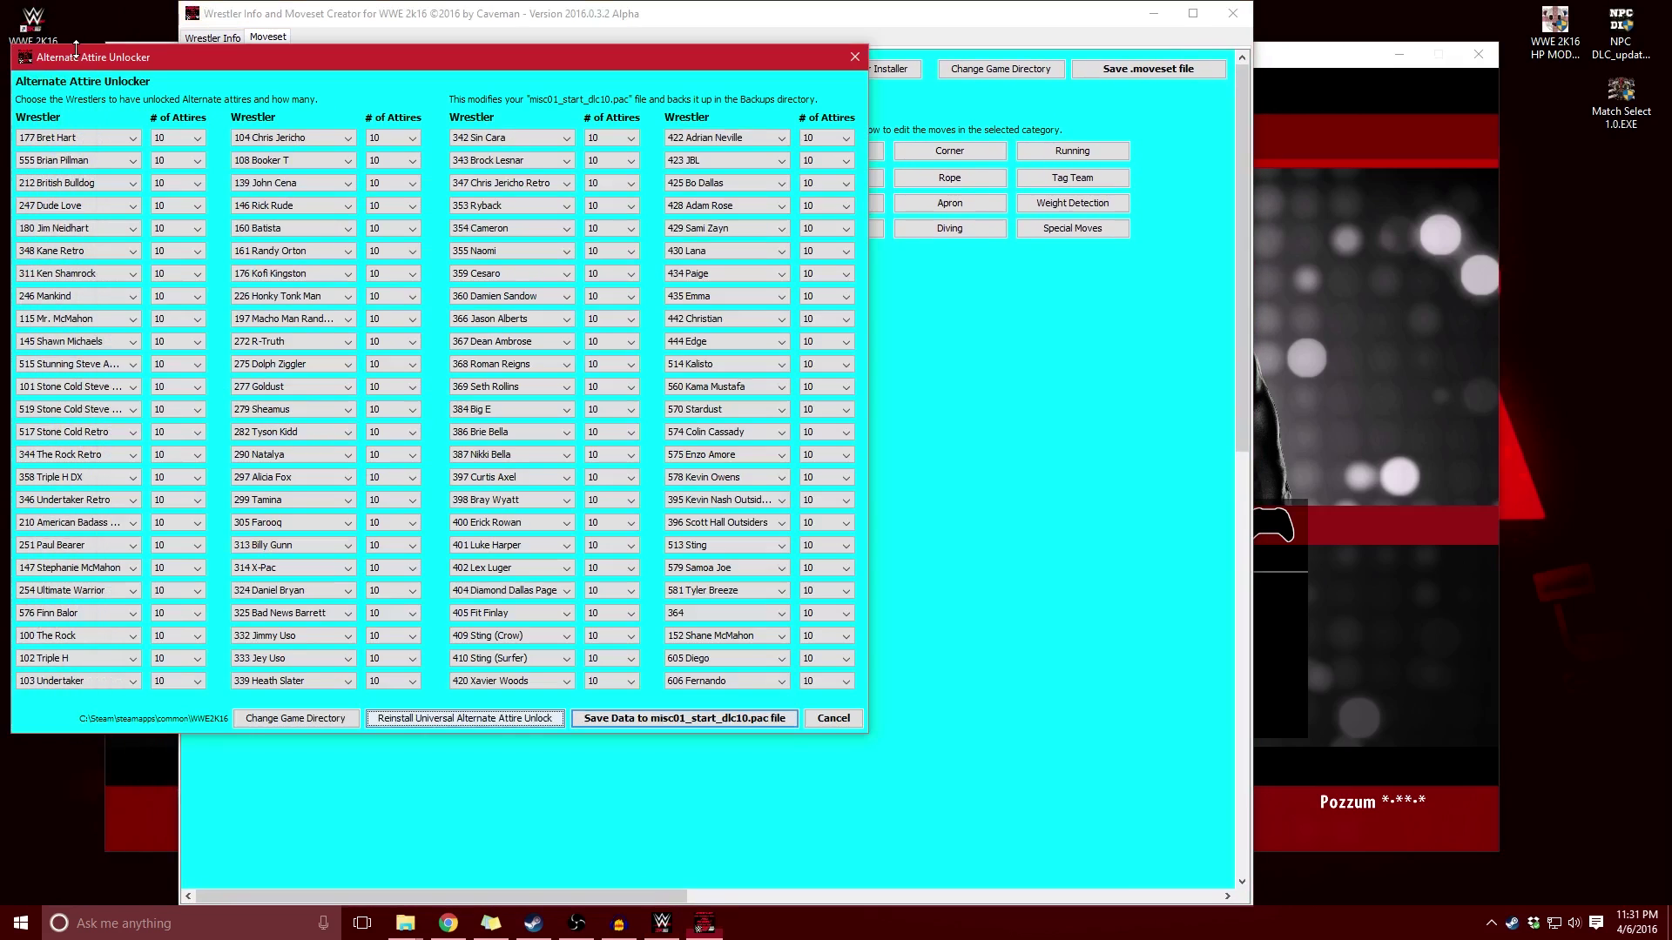
Switch to the WWE 2K16 Files spreadsheet in Chrome, search it for "shin", and select Shinsuke Nakamura's Default Pach cell.
{"action": "left_click", "coordinate": [450, 870]}
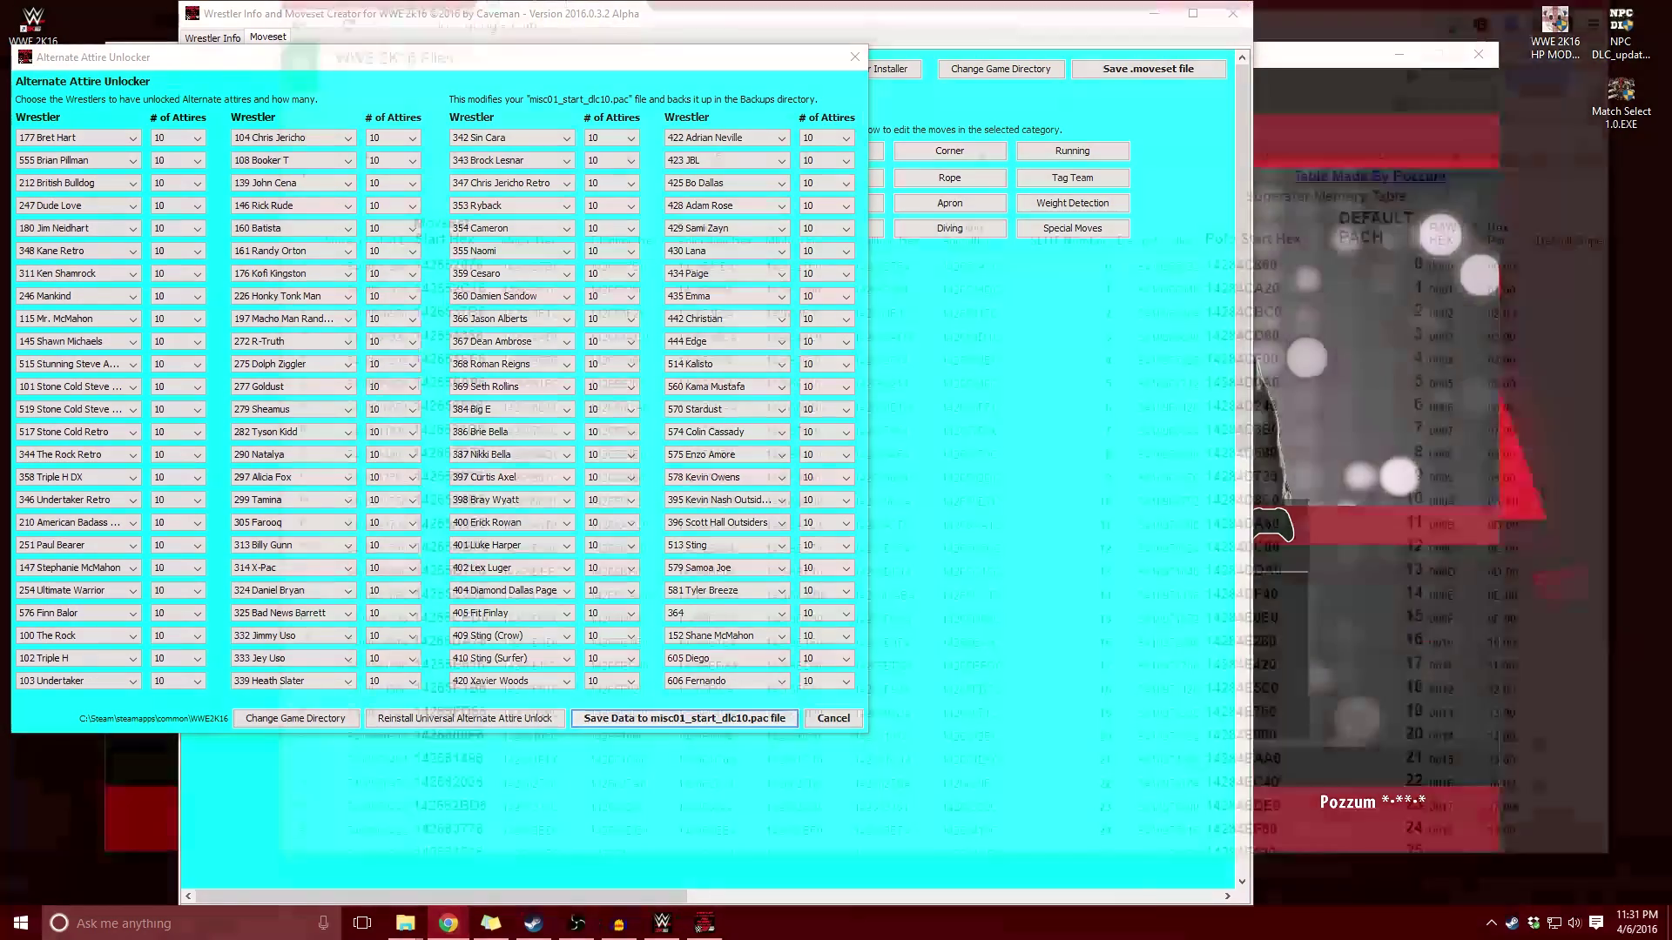
{"action": "key", "text": "alt+Tab"}
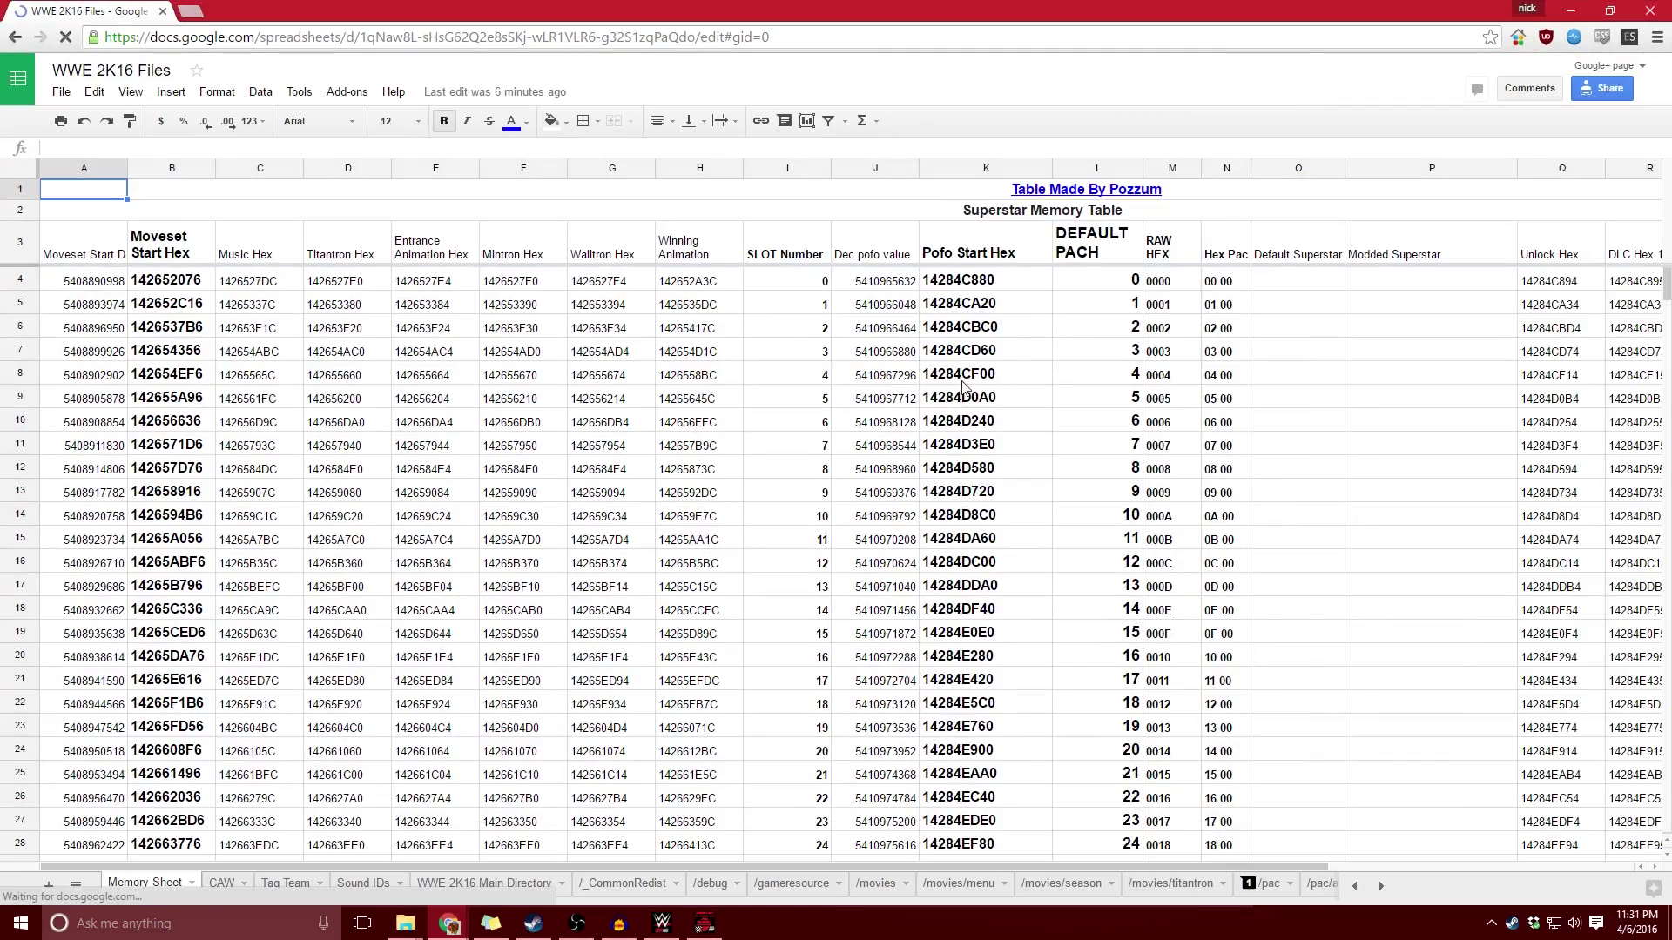
{"action": "left_click", "coordinate": [1002, 378]}
{"action": "scroll", "coordinate": [1010, 409], "scroll_direction": "down", "scroll_amount": 20}
{"action": "scroll", "coordinate": [1010, 410], "scroll_direction": "down", "scroll_amount": 20}
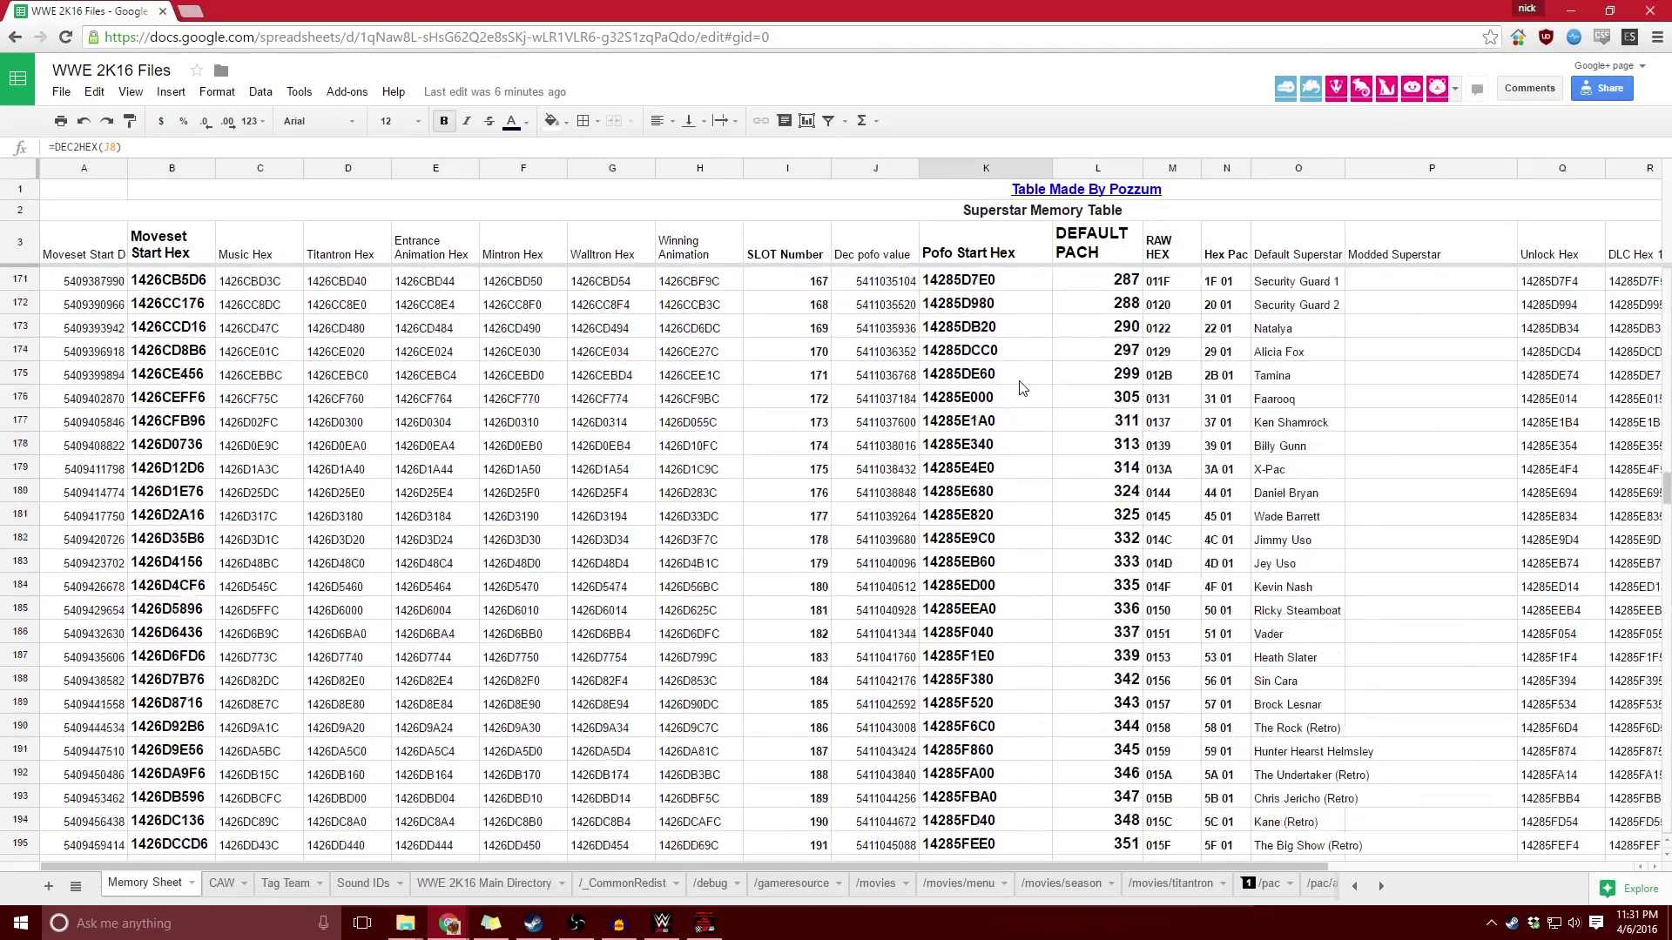
{"action": "scroll", "coordinate": [1076, 385], "scroll_direction": "up", "scroll_amount": 2}
{"action": "key", "text": "ctrl+f"}
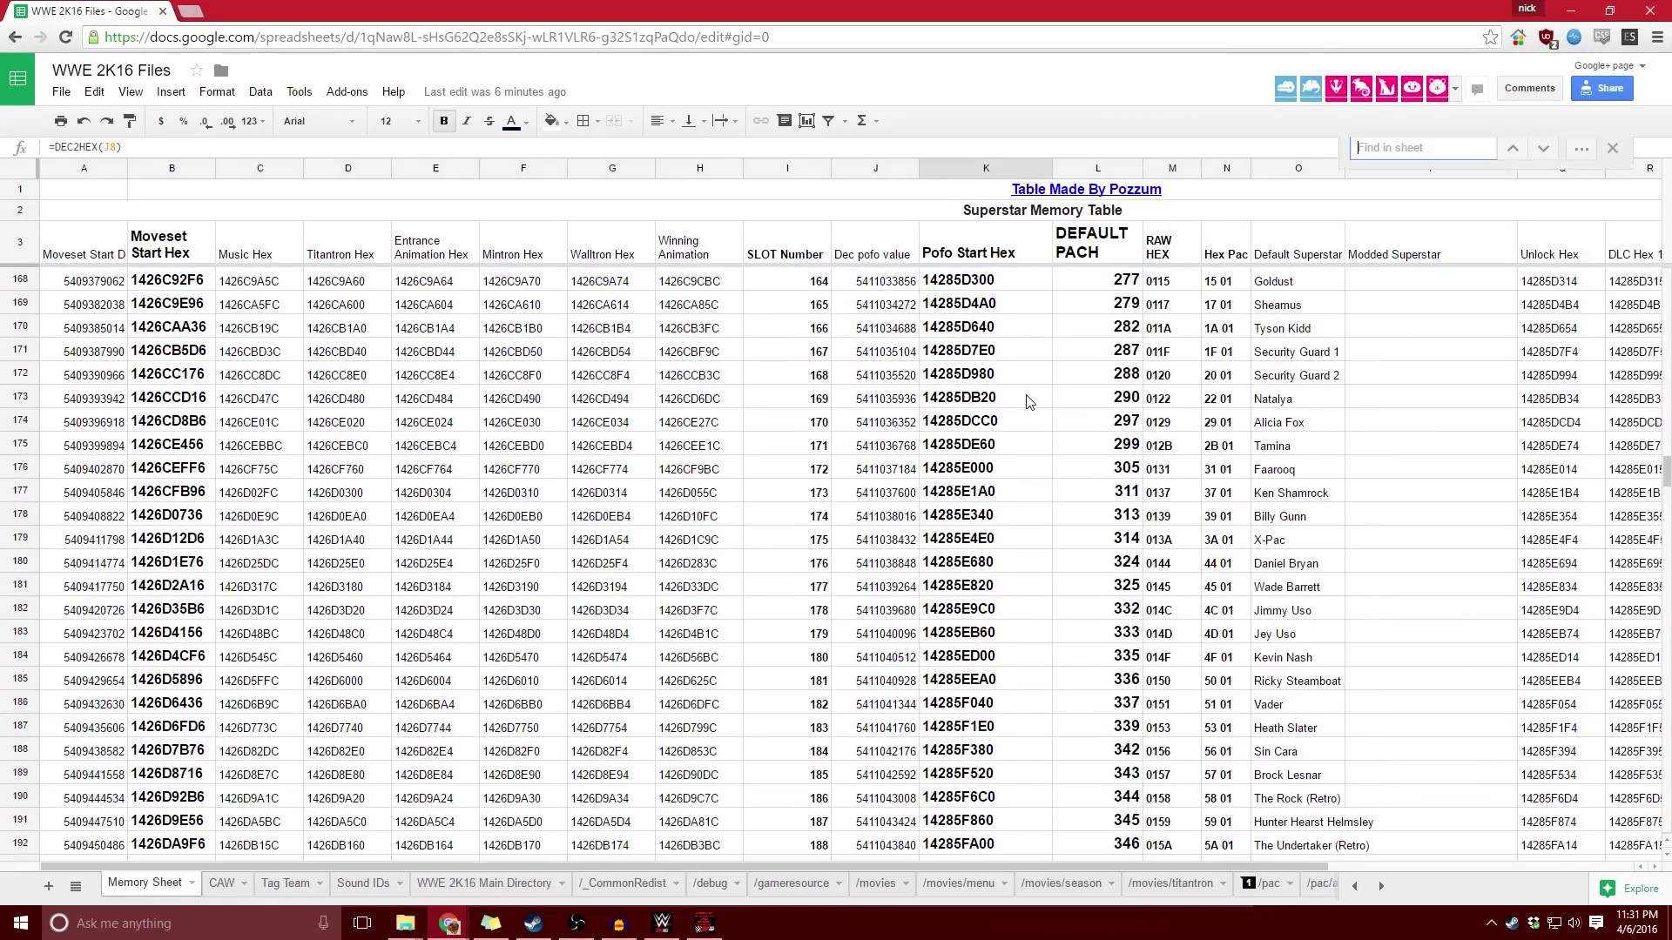
{"action": "type", "text": "shin"}
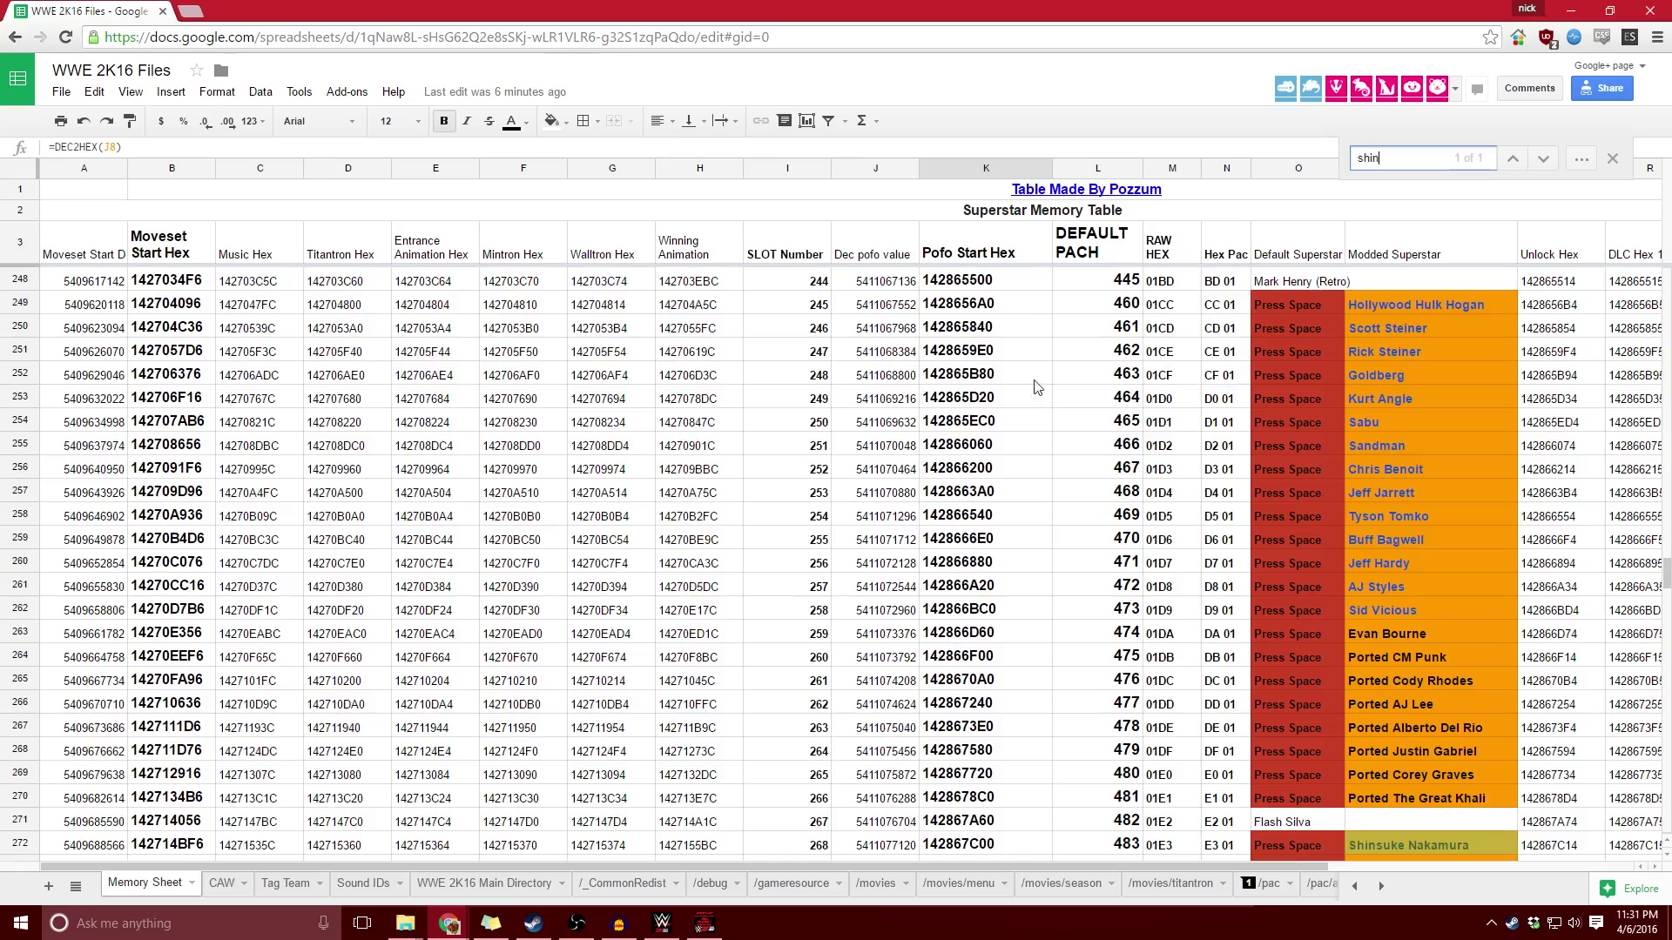
{"action": "scroll", "coordinate": [1310, 479], "scroll_direction": "down", "scroll_amount": 3}
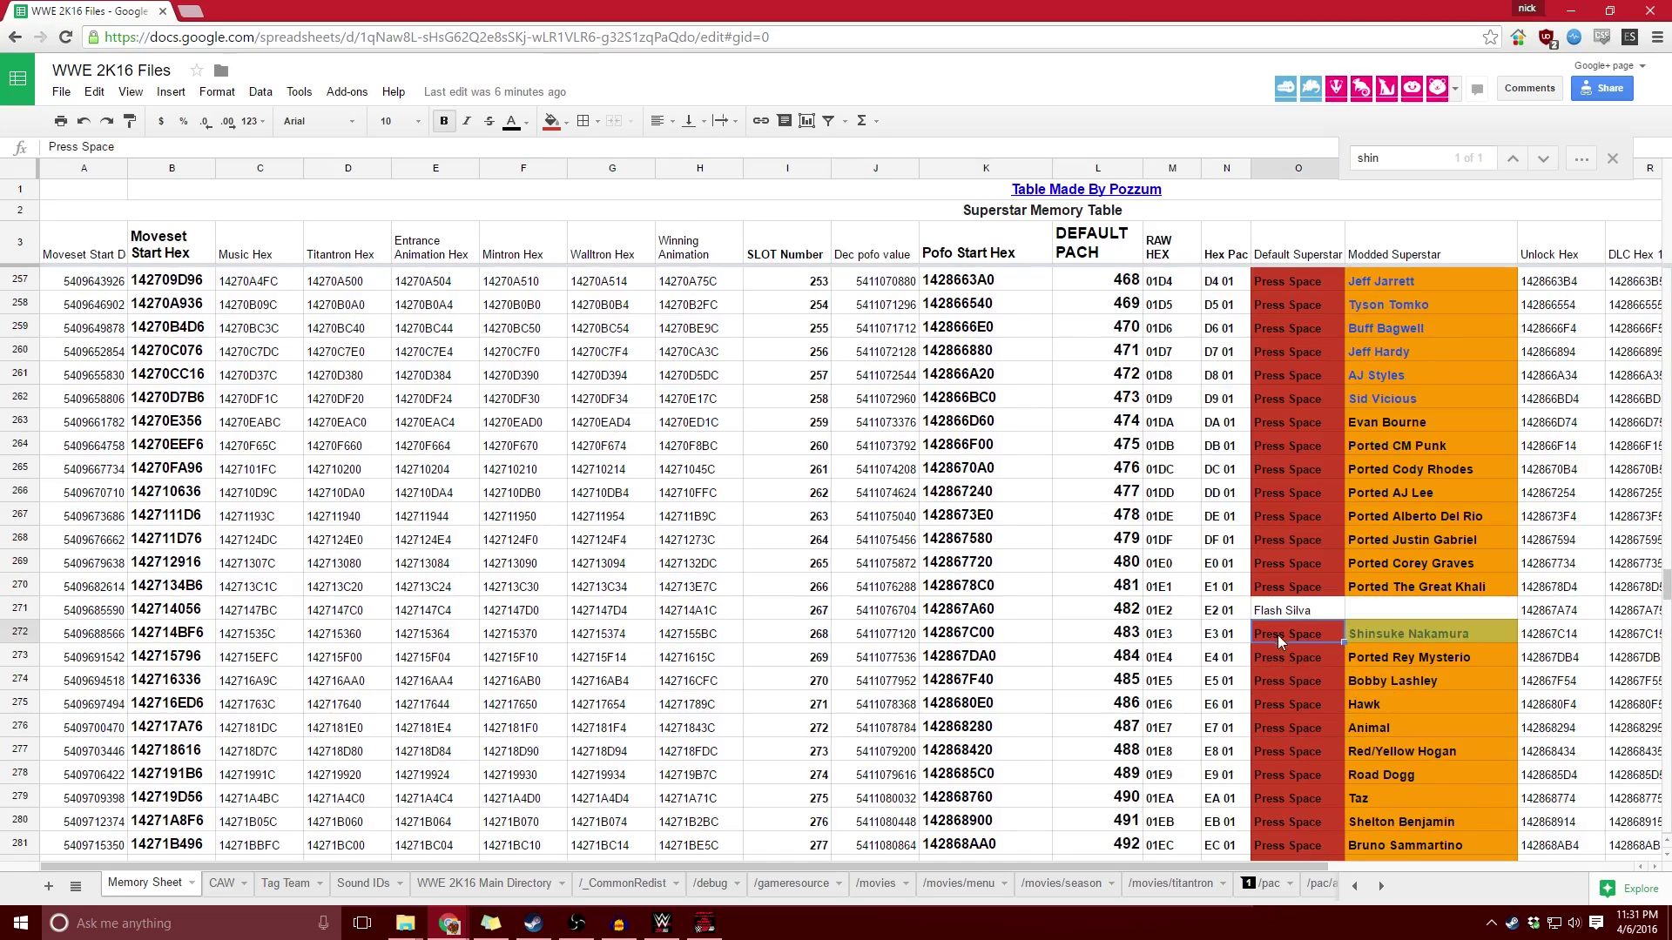
{"action": "left_click", "coordinate": [1132, 634]}
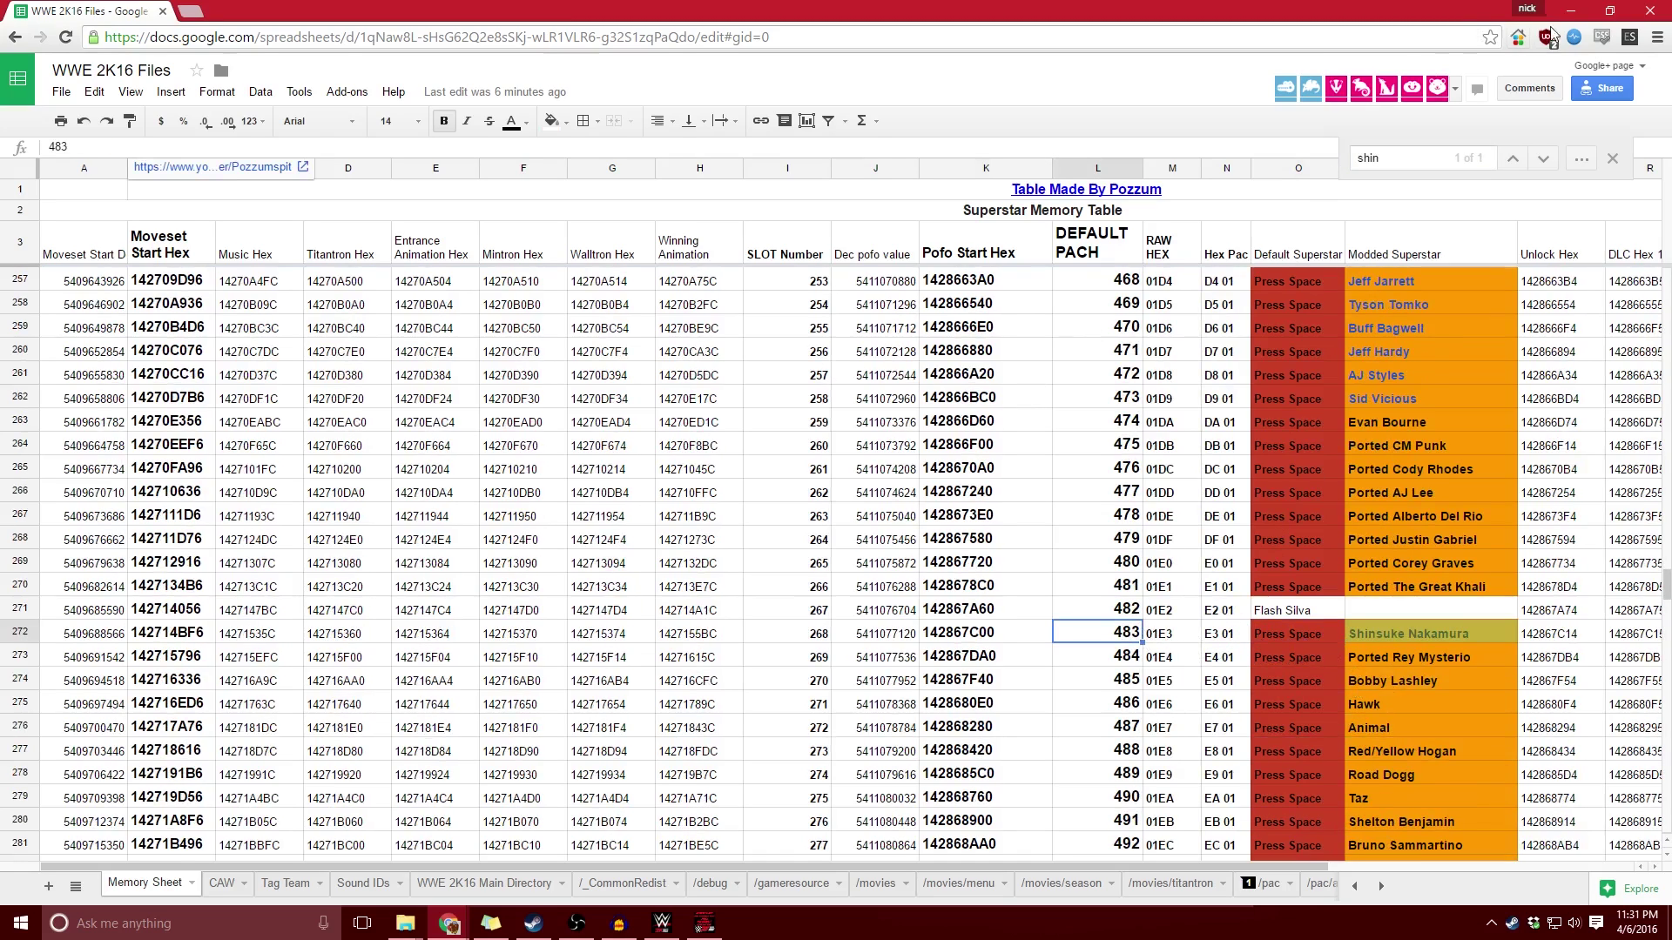
Return to the Alternate Attire Unlocker and move its window slightly away from the edge of the screen.
{"action": "key", "text": "alt+Tab"}
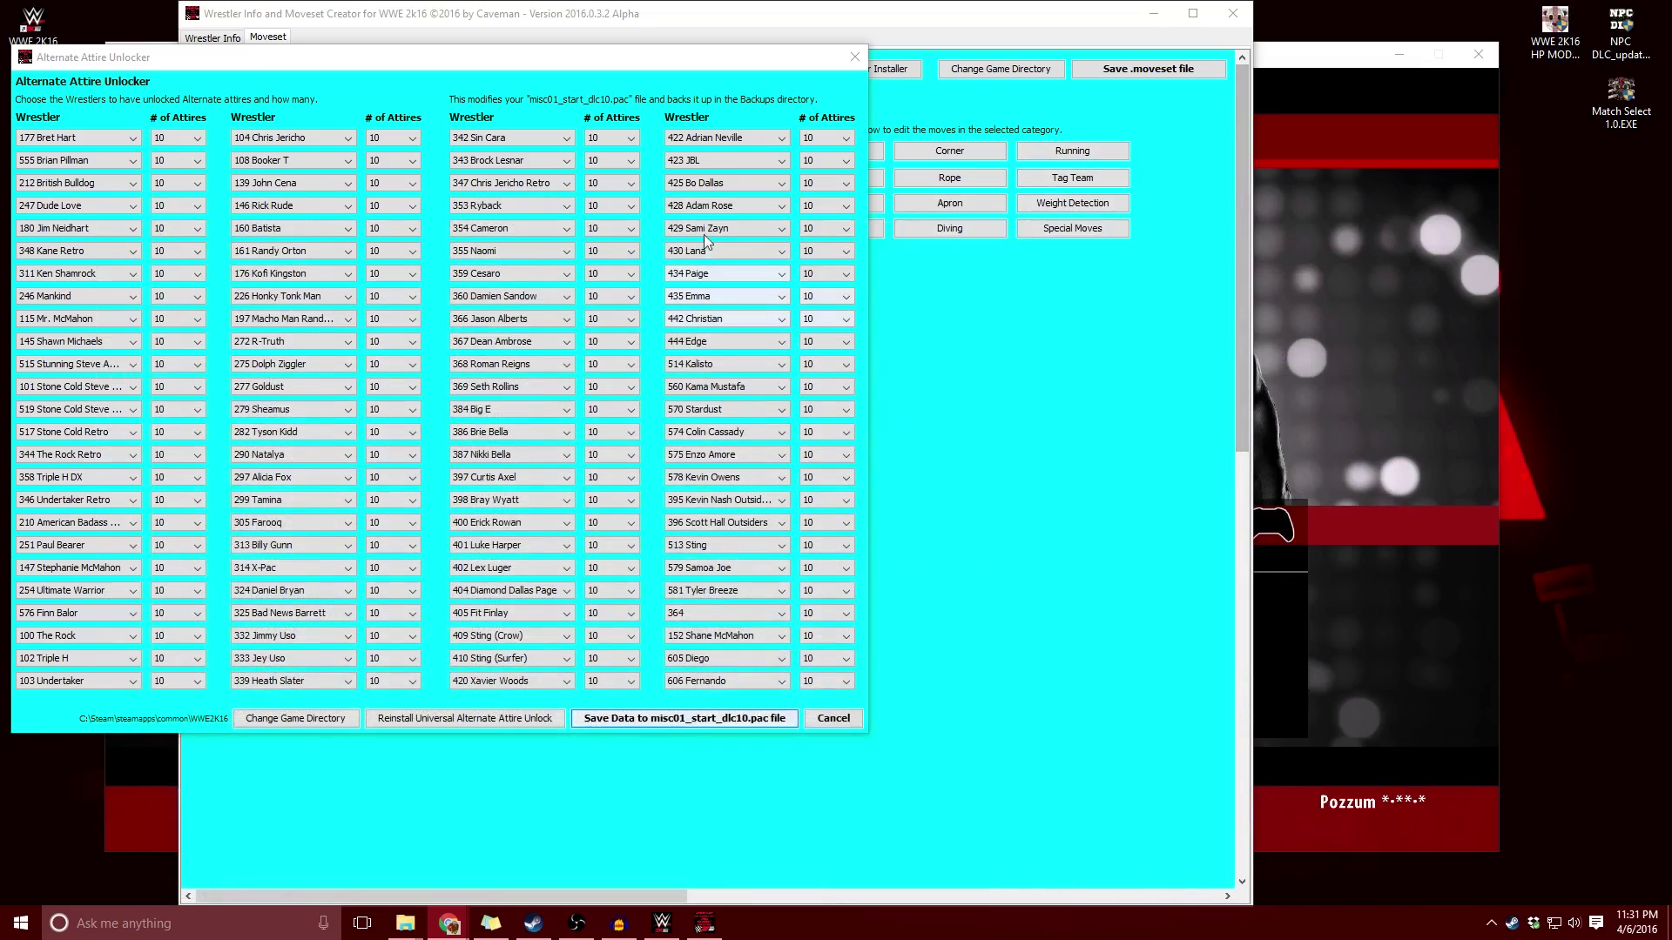
{"action": "left_click", "coordinate": [441, 56]}
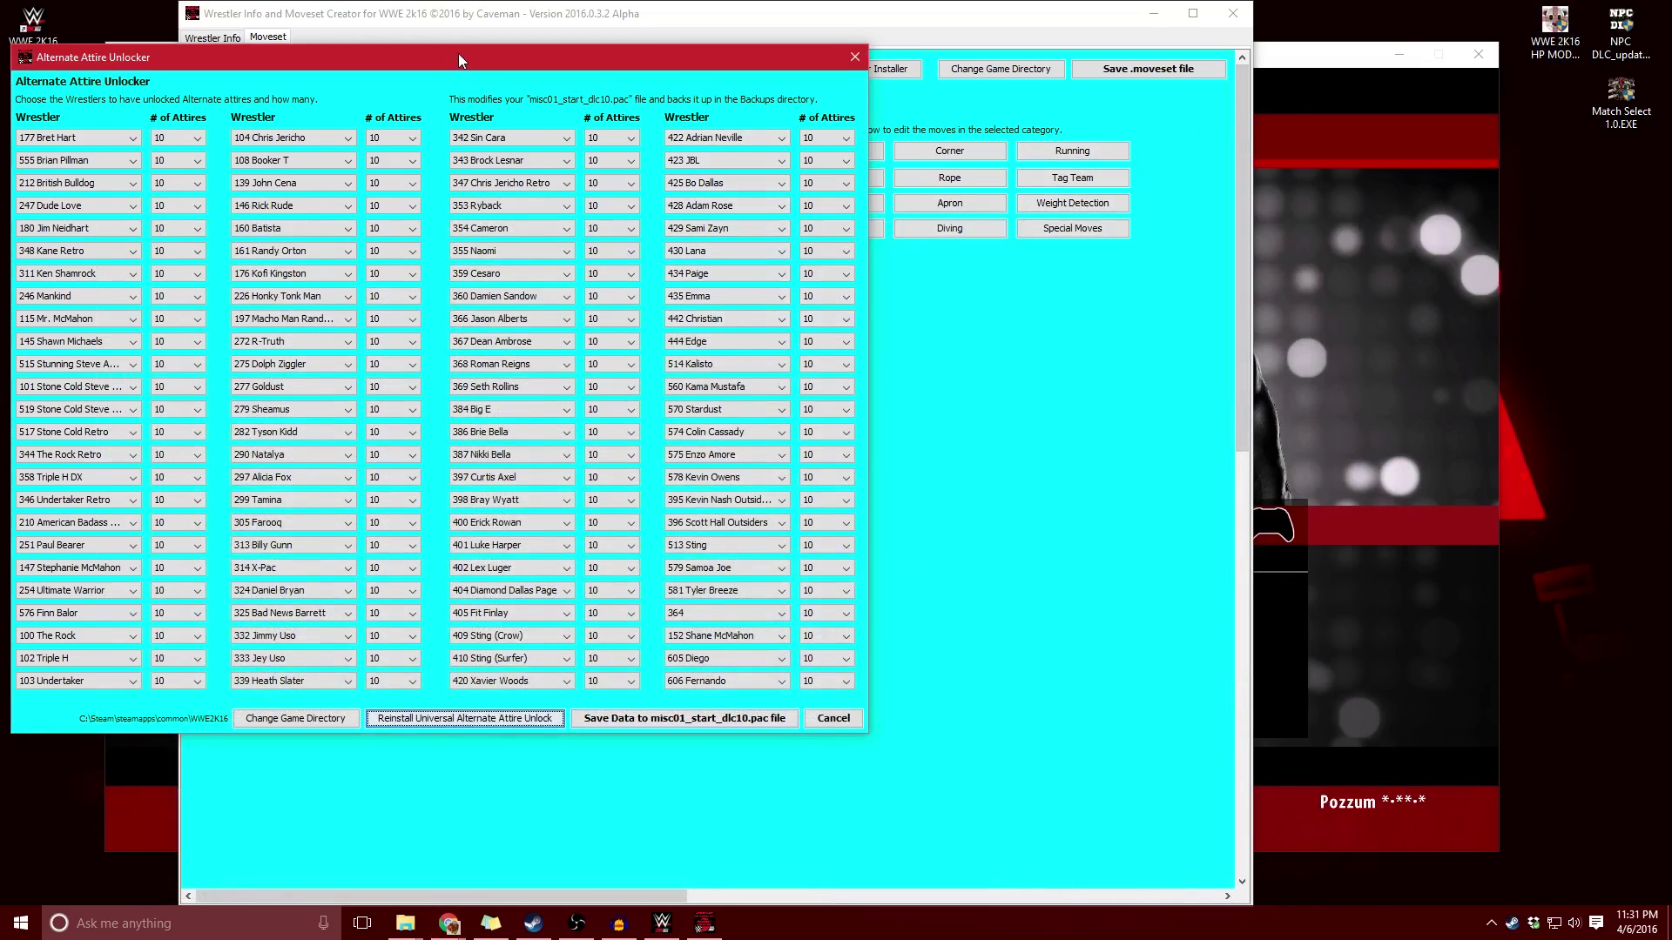
{"action": "left_click_drag", "start_coordinate": [458, 54], "coordinate": [505, 62]}
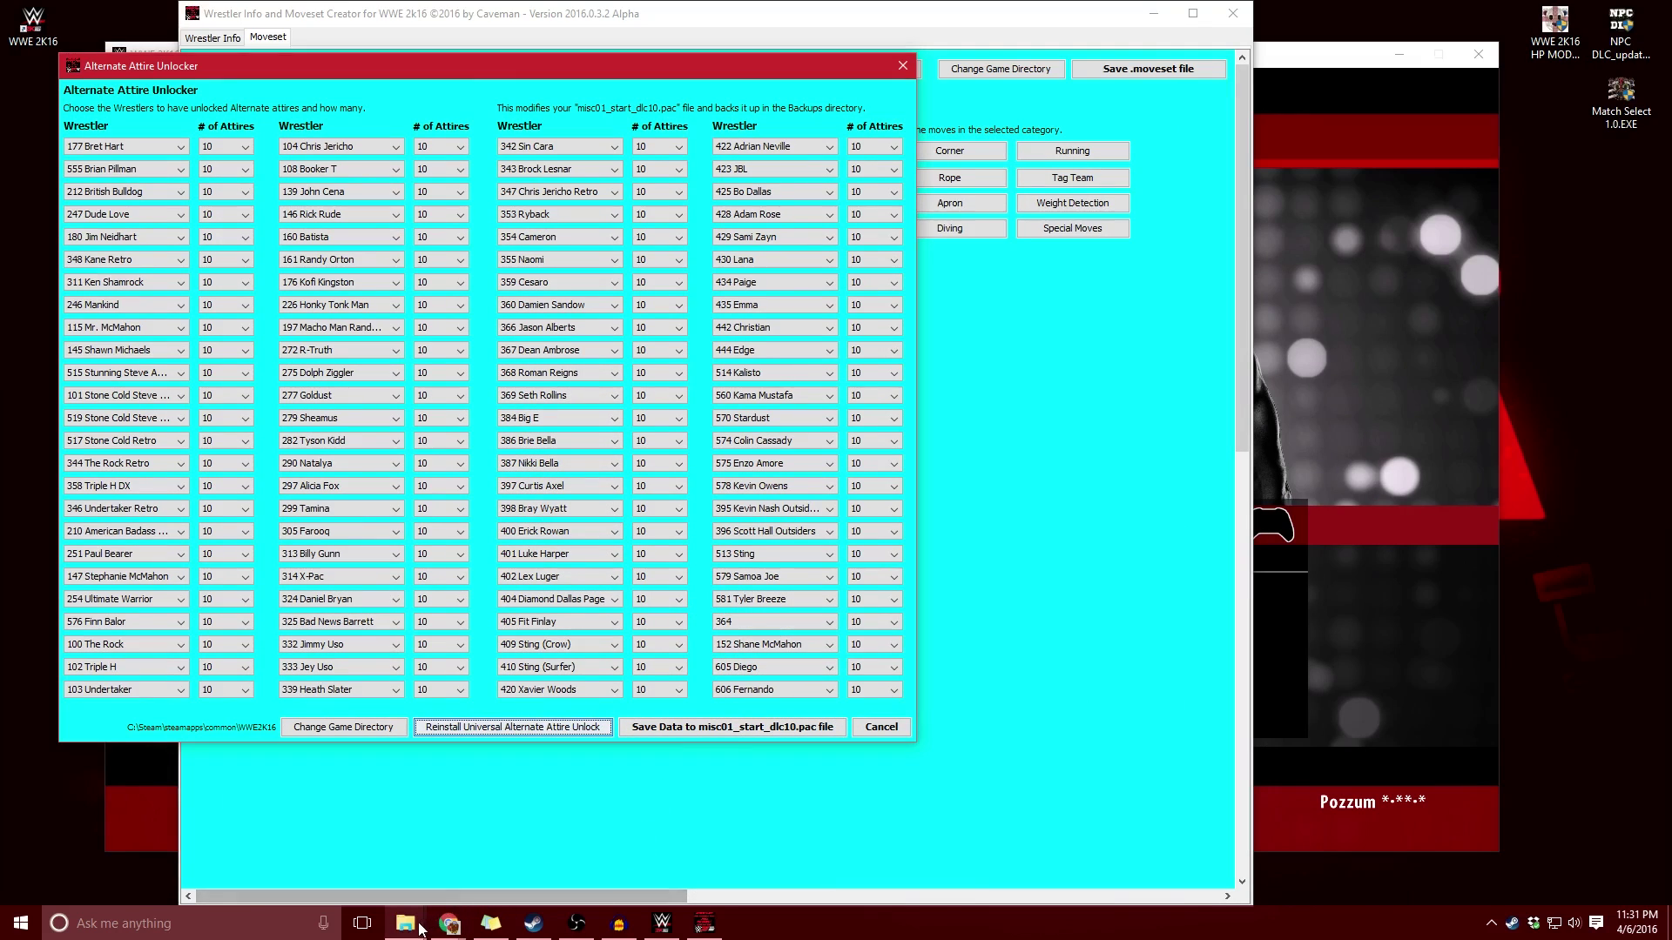
Go back to the spreadsheet's Memory Sheet and look over the superstar IDs, ending at Shinsuke Nakamura's row.
{"action": "left_click", "coordinate": [450, 925]}
{"action": "scroll", "coordinate": [1395, 399], "scroll_direction": "up", "scroll_amount": 10}
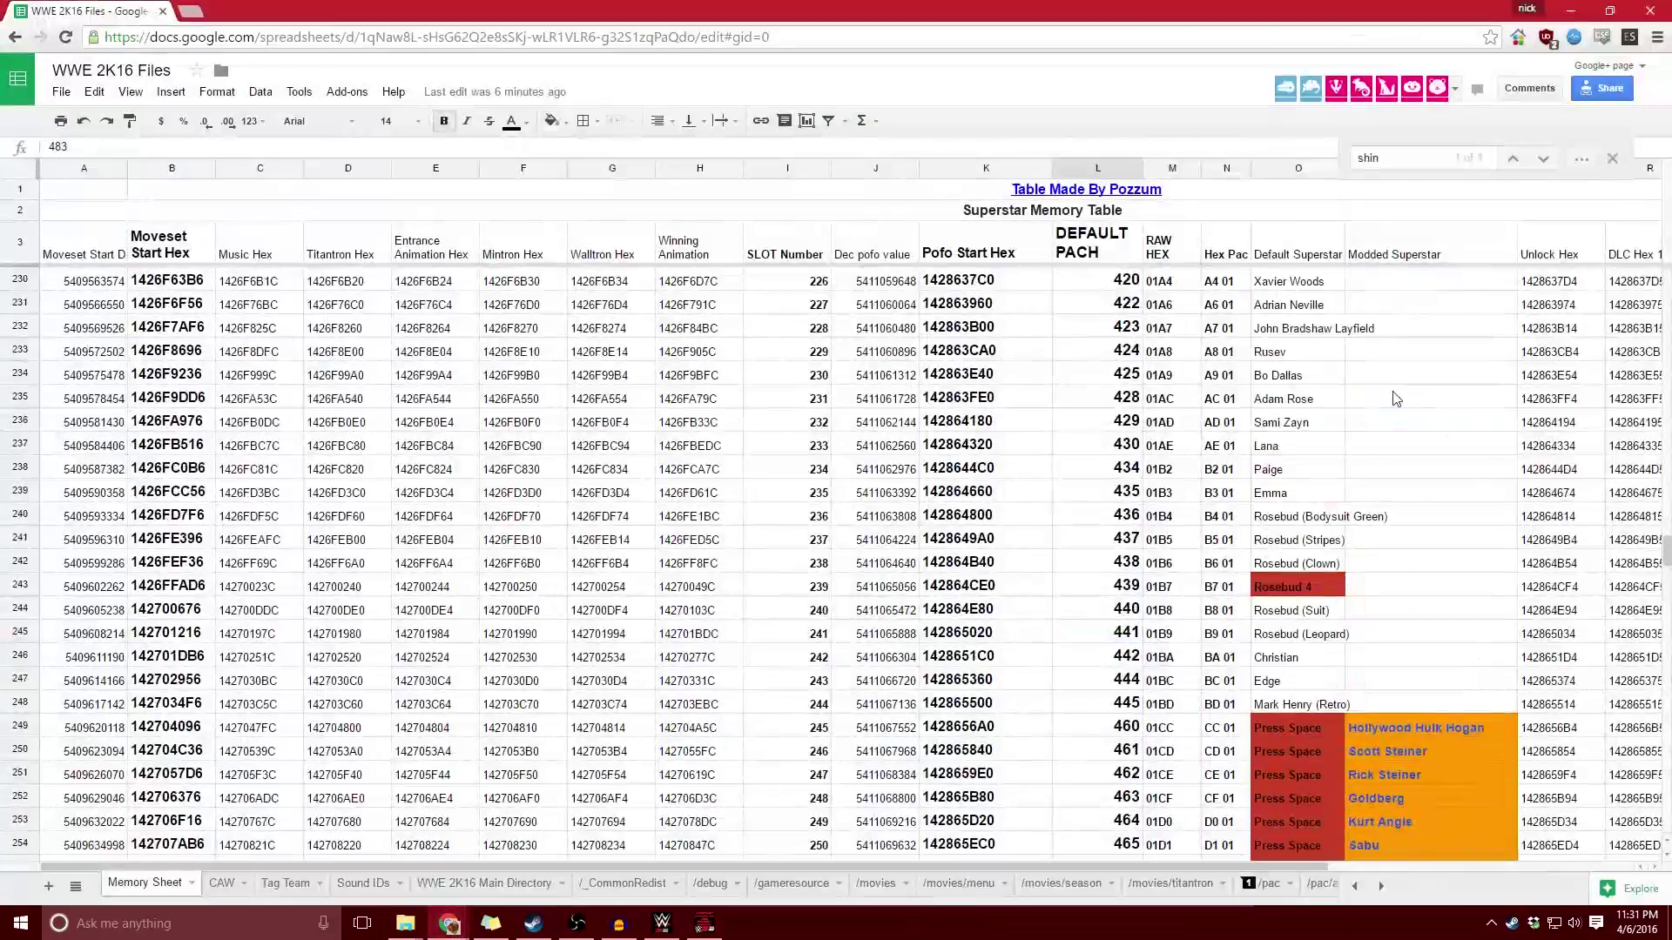
{"action": "scroll", "coordinate": [1396, 399], "scroll_direction": "down", "scroll_amount": 6}
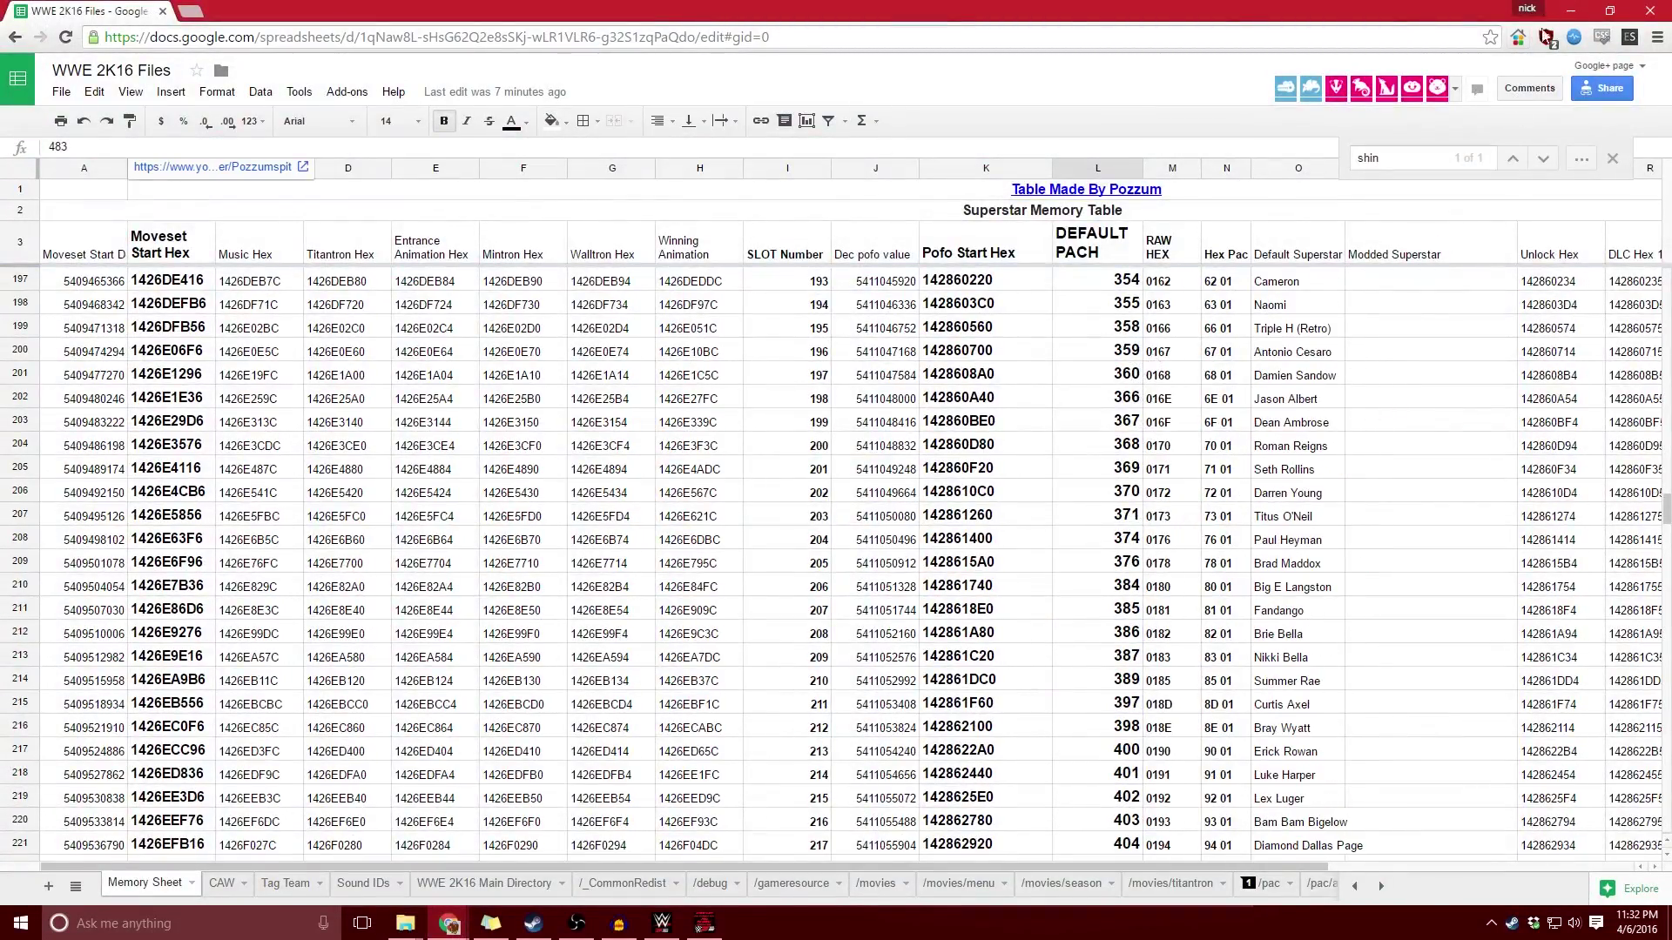
{"action": "scroll", "coordinate": [1145, 442], "scroll_direction": "down", "scroll_amount": 20}
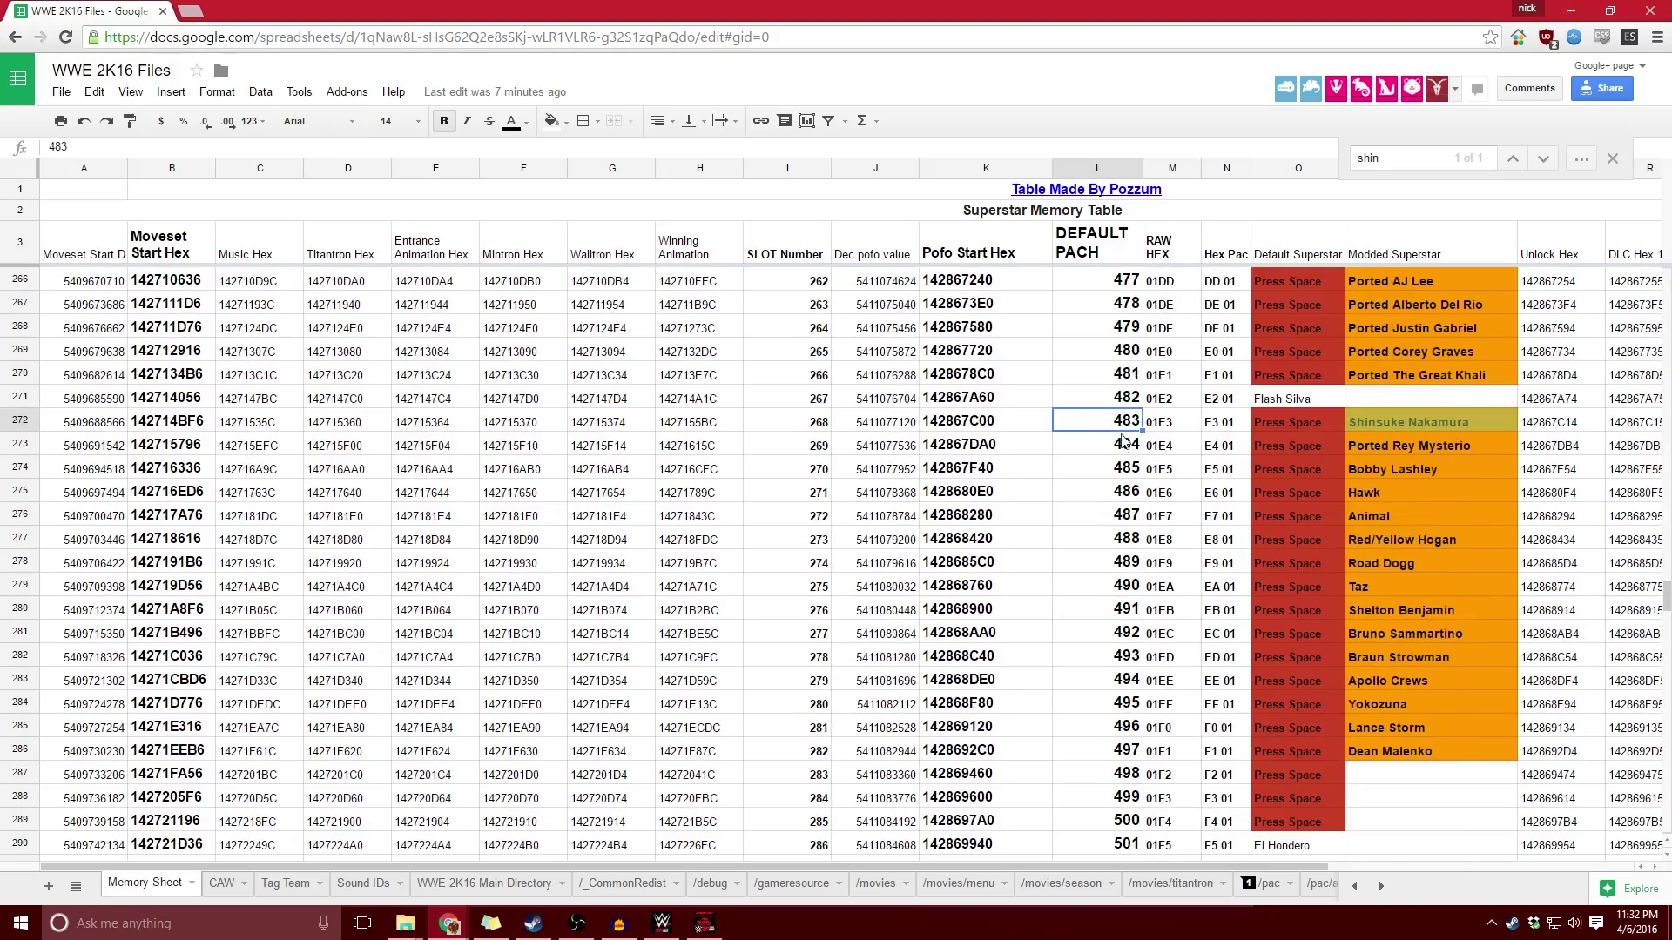
In the Alternate Attire Unlocker, replace wrestler entry 364 with ID 483 and set its number of attires to 3.
{"action": "key", "text": "alt+Tab"}
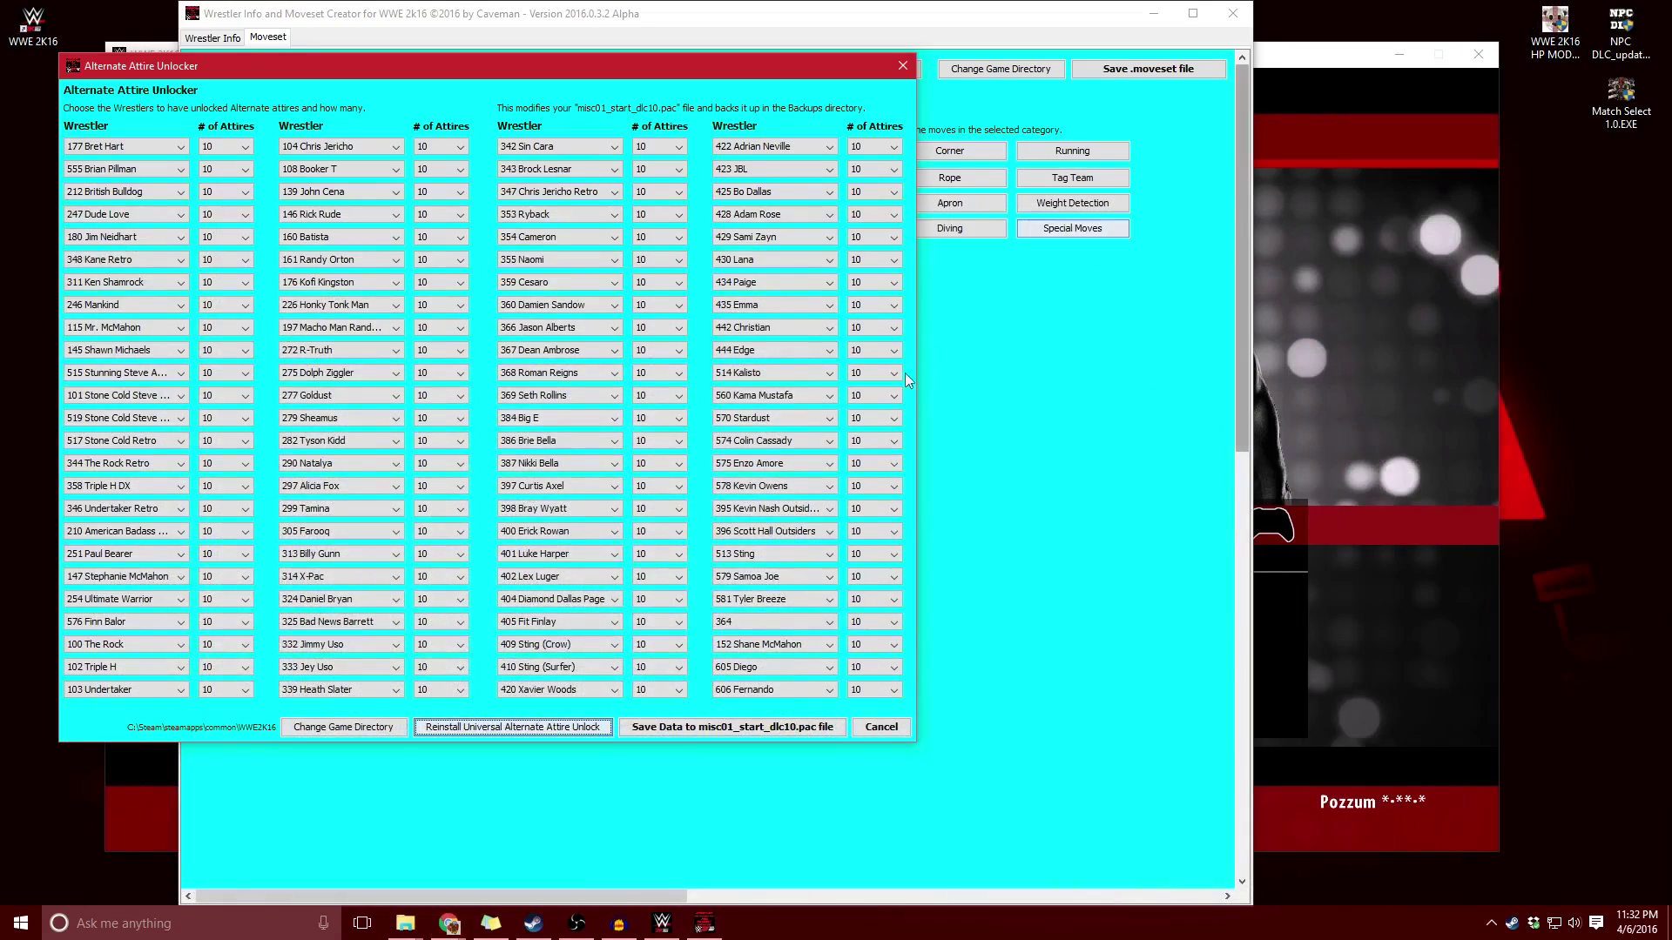
{"action": "left_click", "coordinate": [770, 622]}
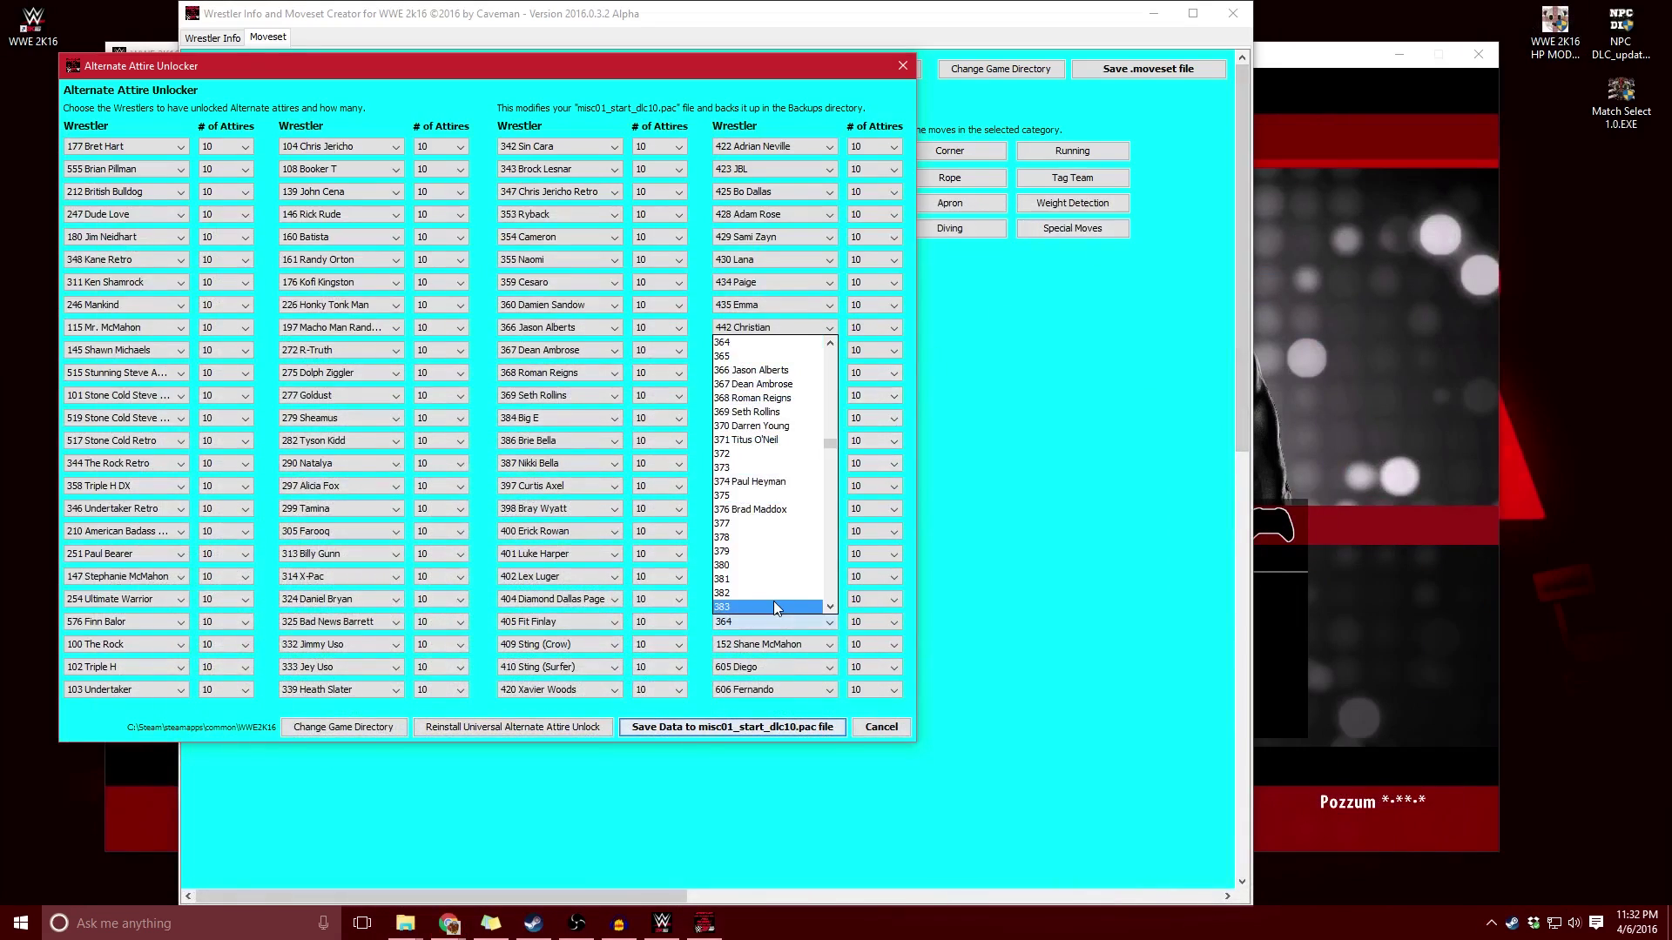
{"action": "scroll", "coordinate": [766, 540], "scroll_direction": "down", "scroll_amount": 2}
{"action": "scroll", "coordinate": [757, 531], "scroll_direction": "down", "scroll_amount": 18}
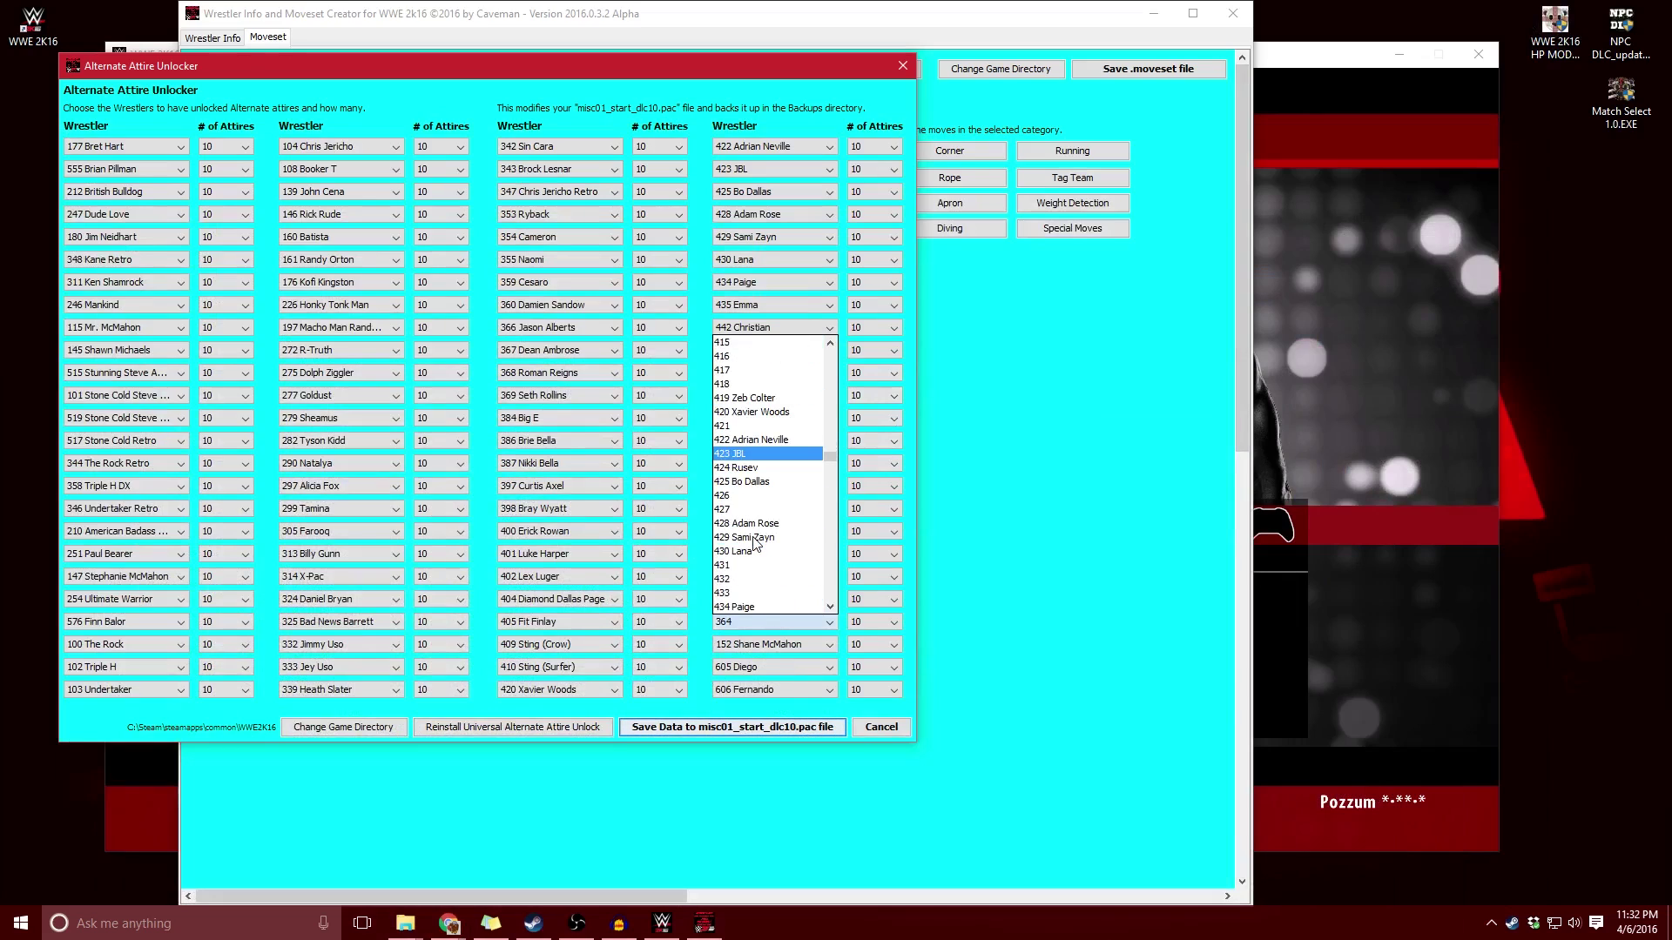
{"action": "scroll", "coordinate": [753, 547], "scroll_direction": "down", "scroll_amount": 10}
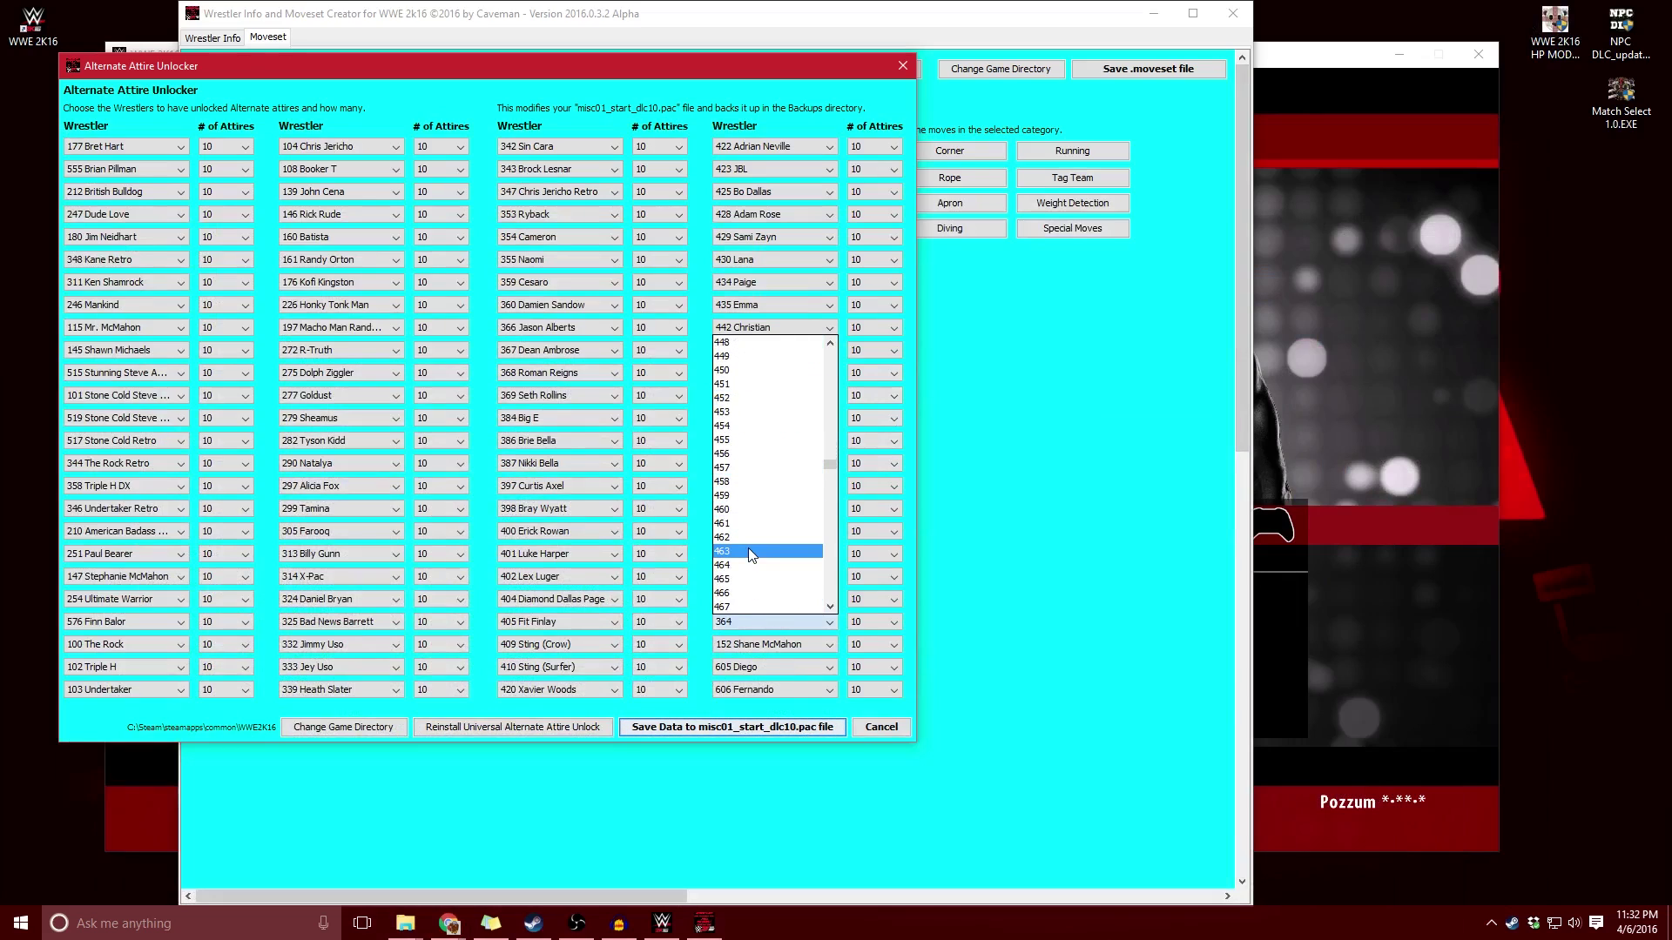
{"action": "scroll", "coordinate": [749, 550], "scroll_direction": "down", "scroll_amount": 5}
{"action": "left_click", "coordinate": [738, 539]}
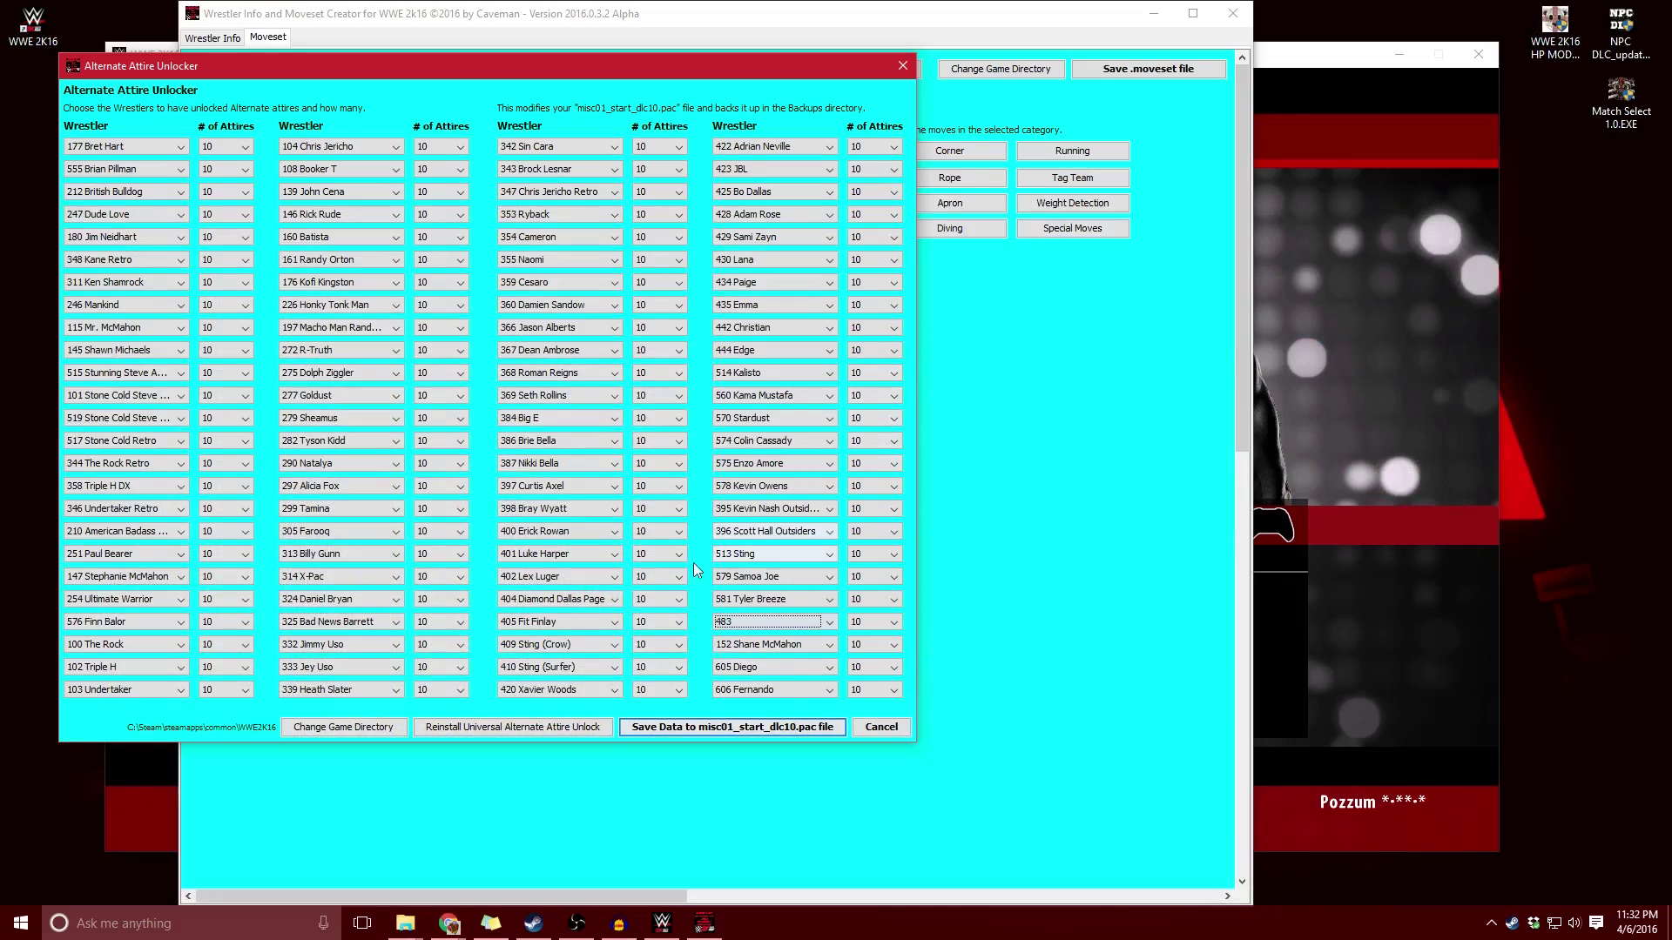
{"action": "left_click", "coordinate": [874, 621]}
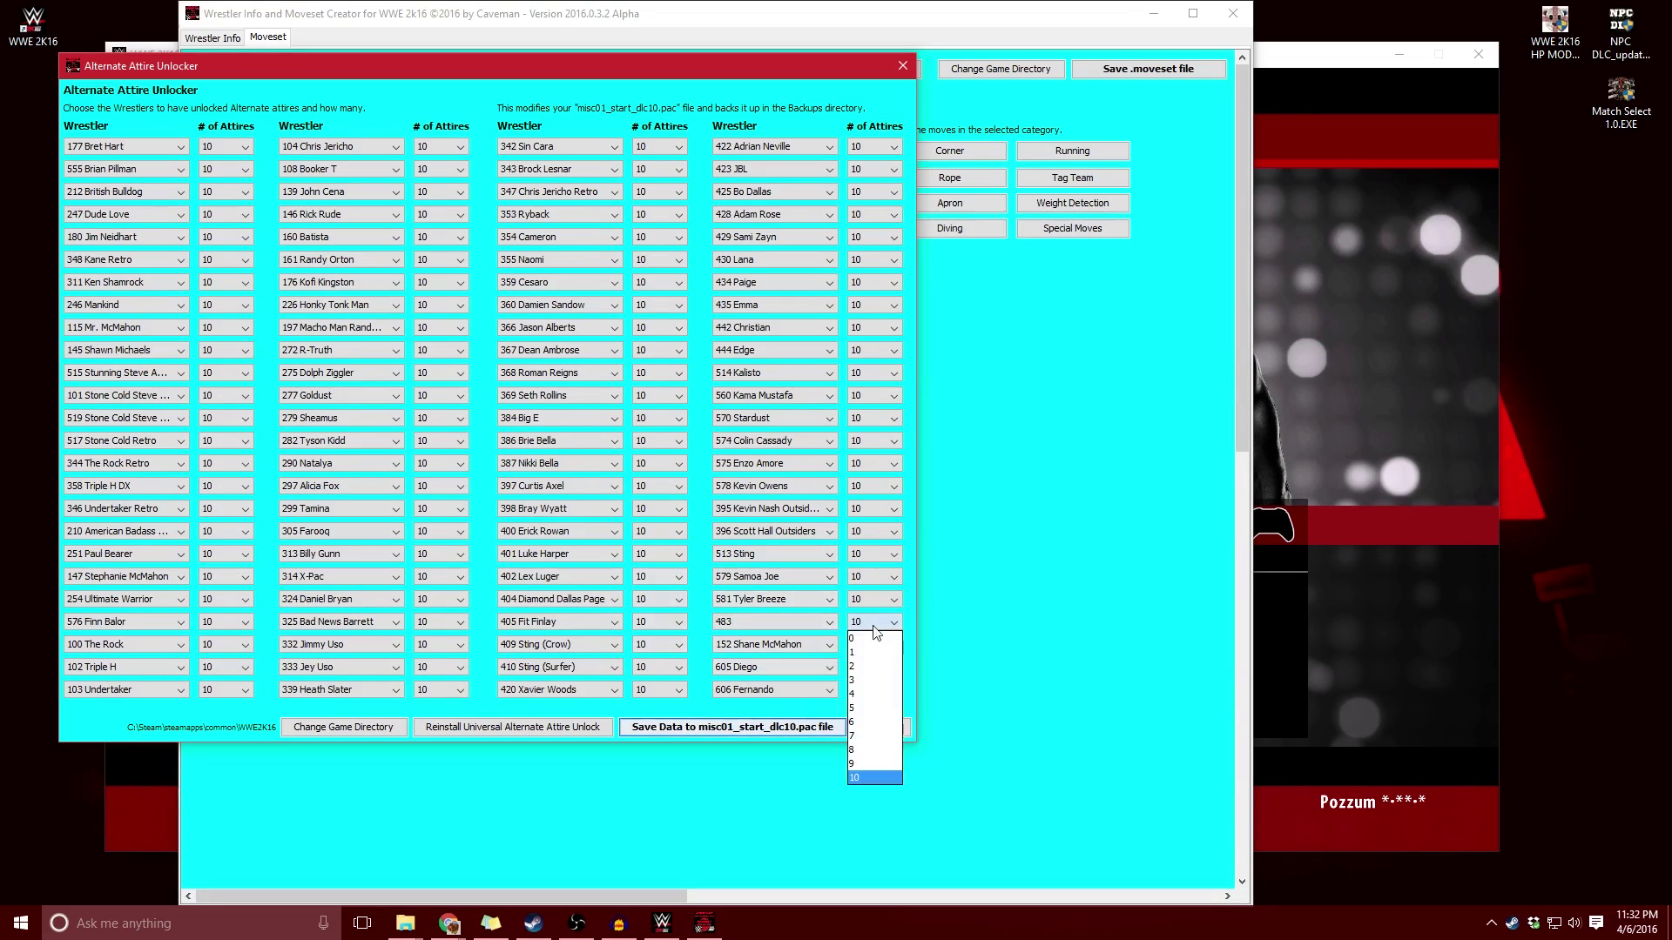
{"action": "left_click", "coordinate": [861, 680]}
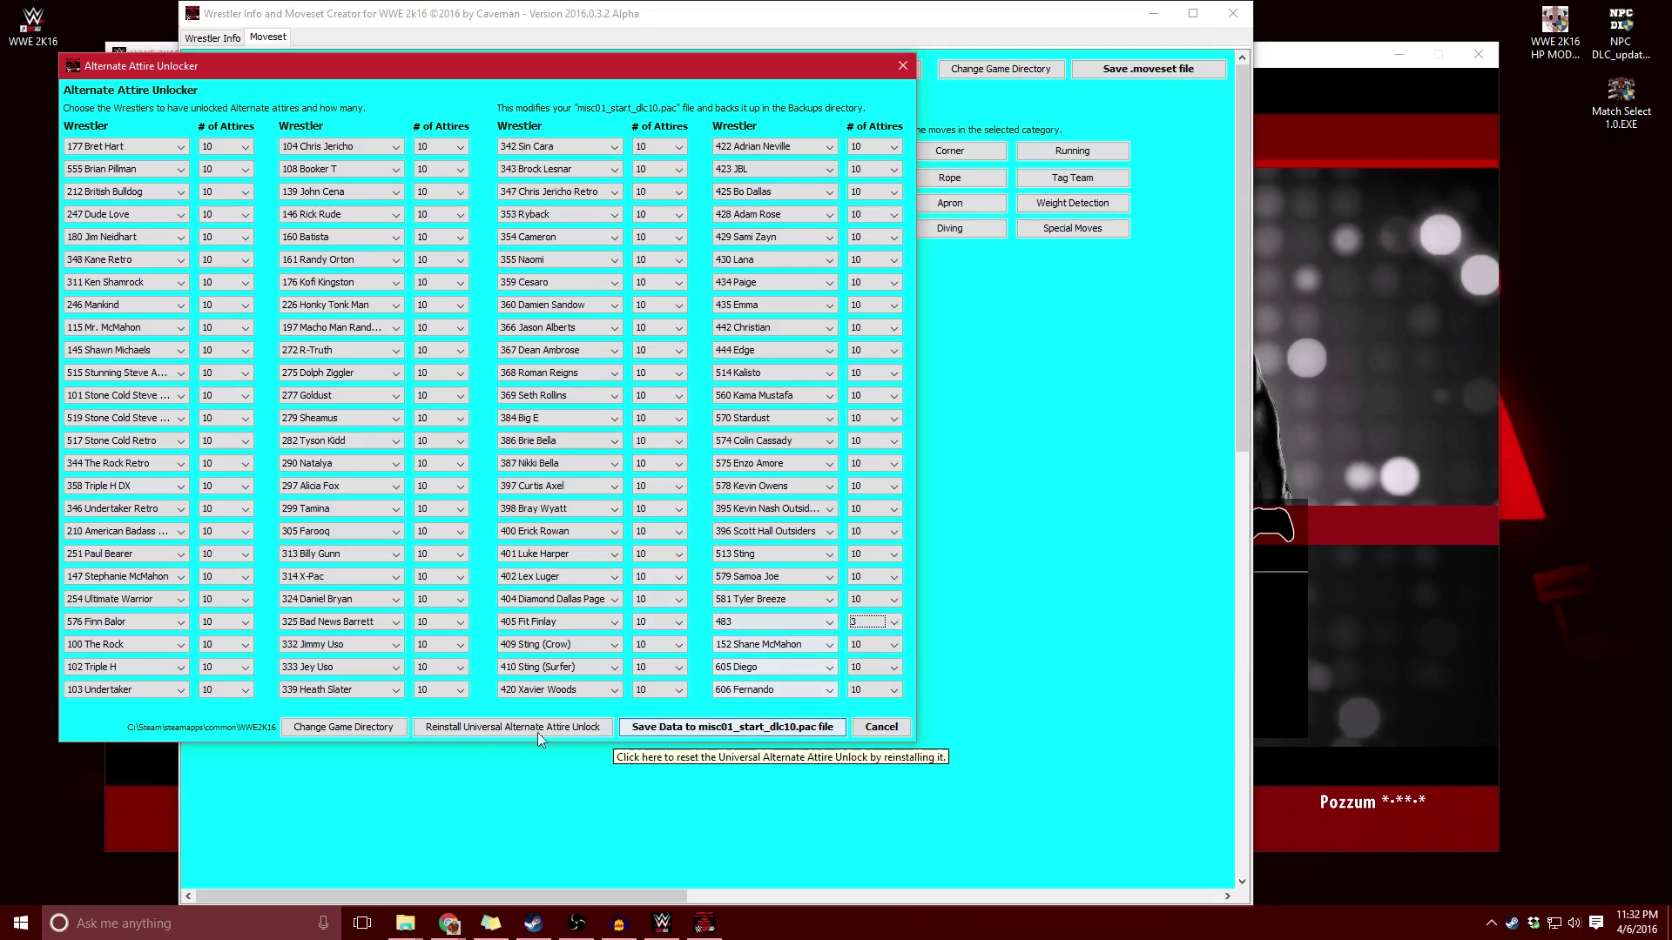
Save the attire data to misc01_start_dlc10.pac and close the Wrestler Info and Moveset Creator.
{"action": "left_click", "coordinate": [677, 729]}
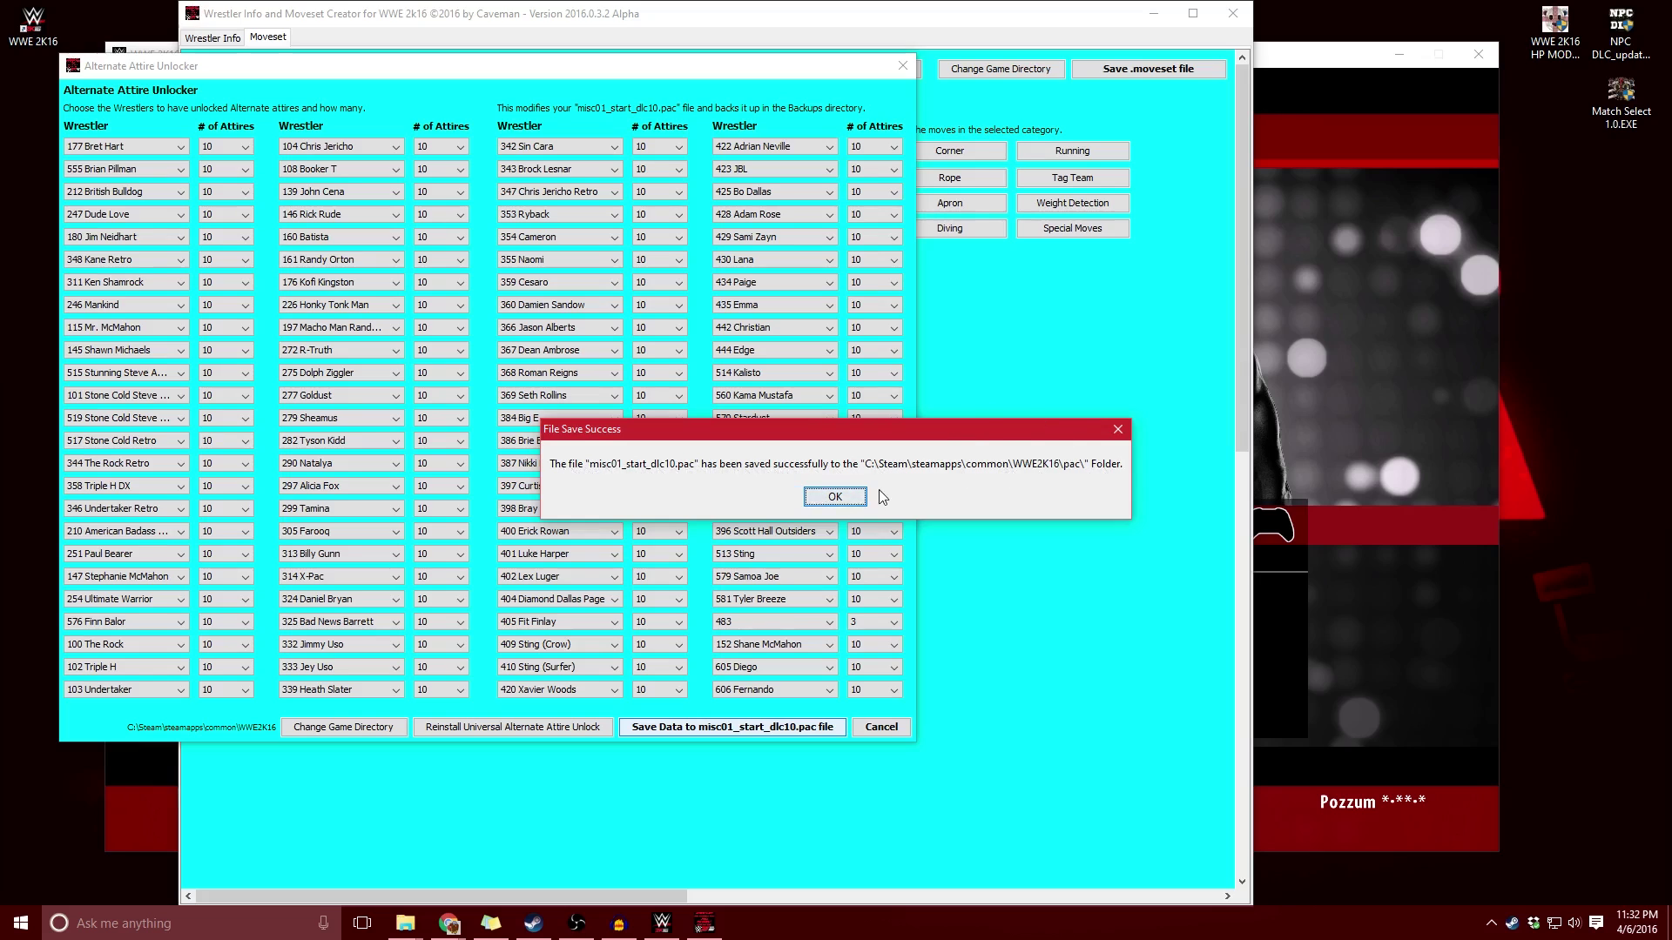
{"action": "left_click", "coordinate": [834, 496]}
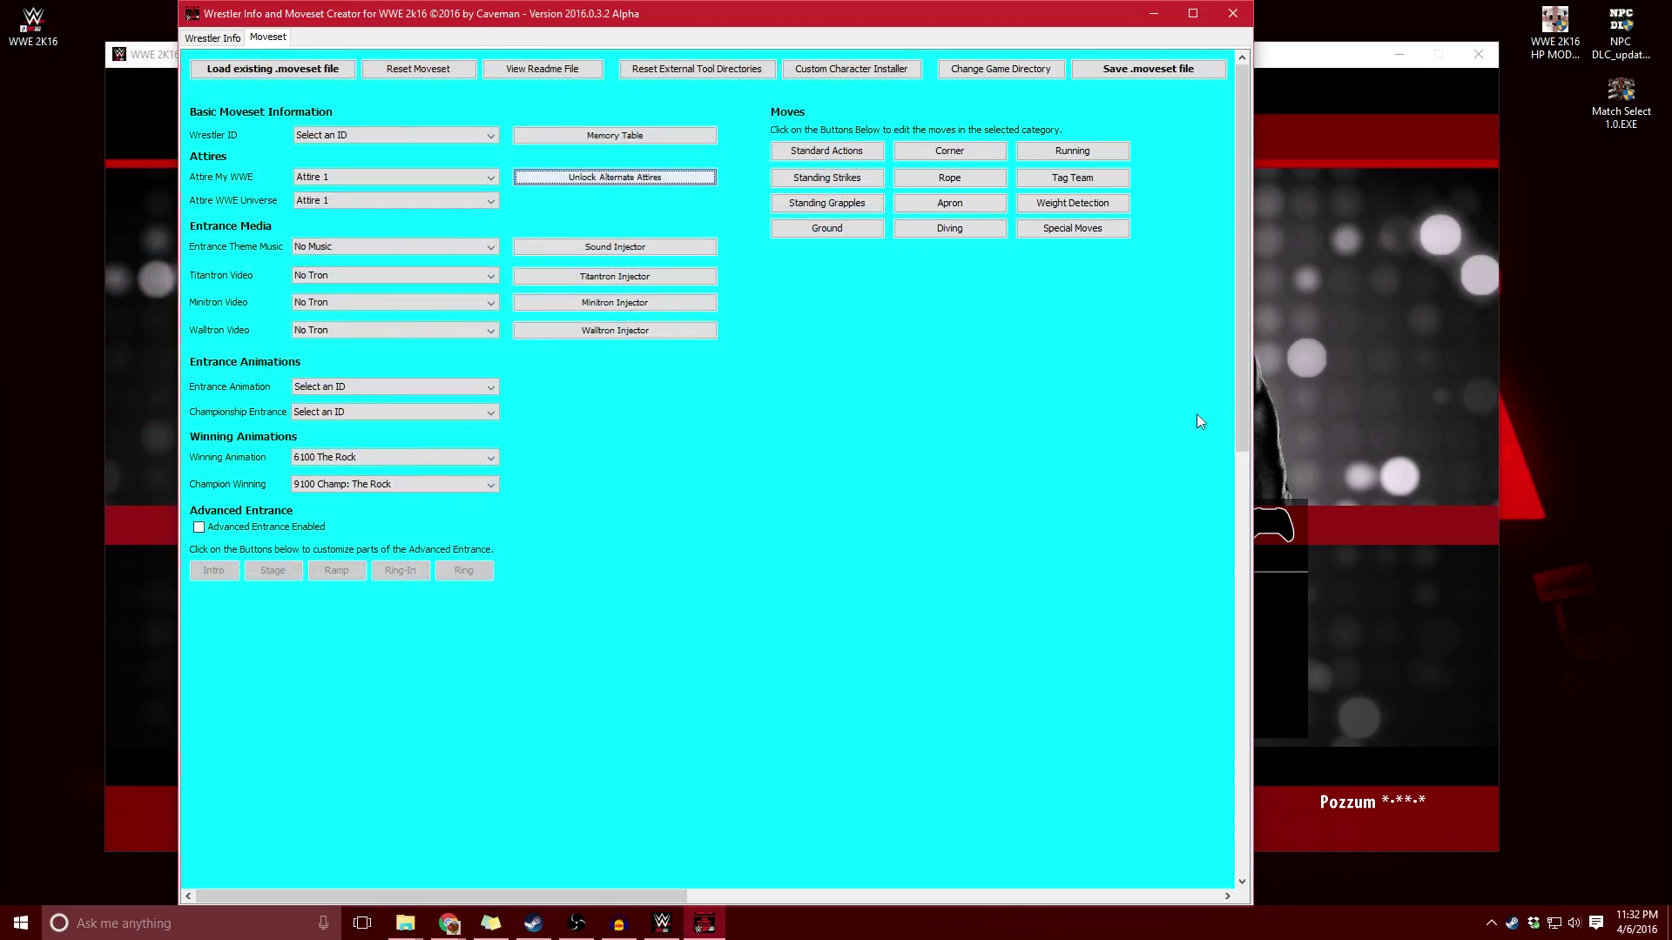
{"action": "left_click", "coordinate": [1233, 14]}
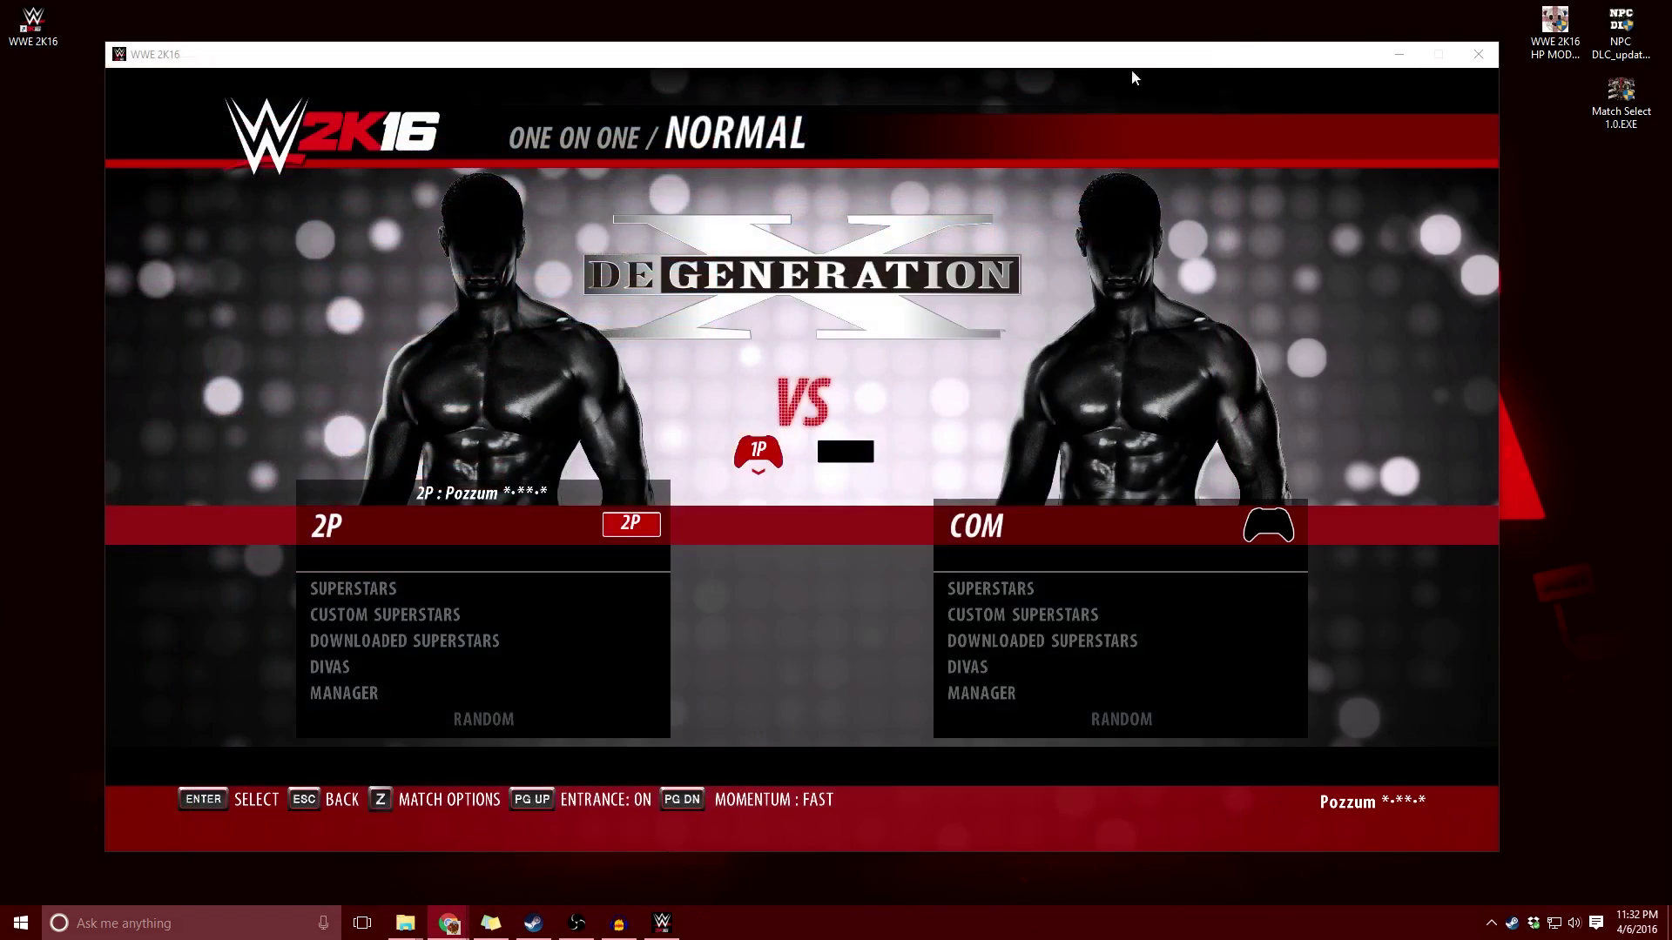
Back out of the match setup to the WWE 2K16 main menu and quit the game.
{"action": "key", "text": "Escape"}
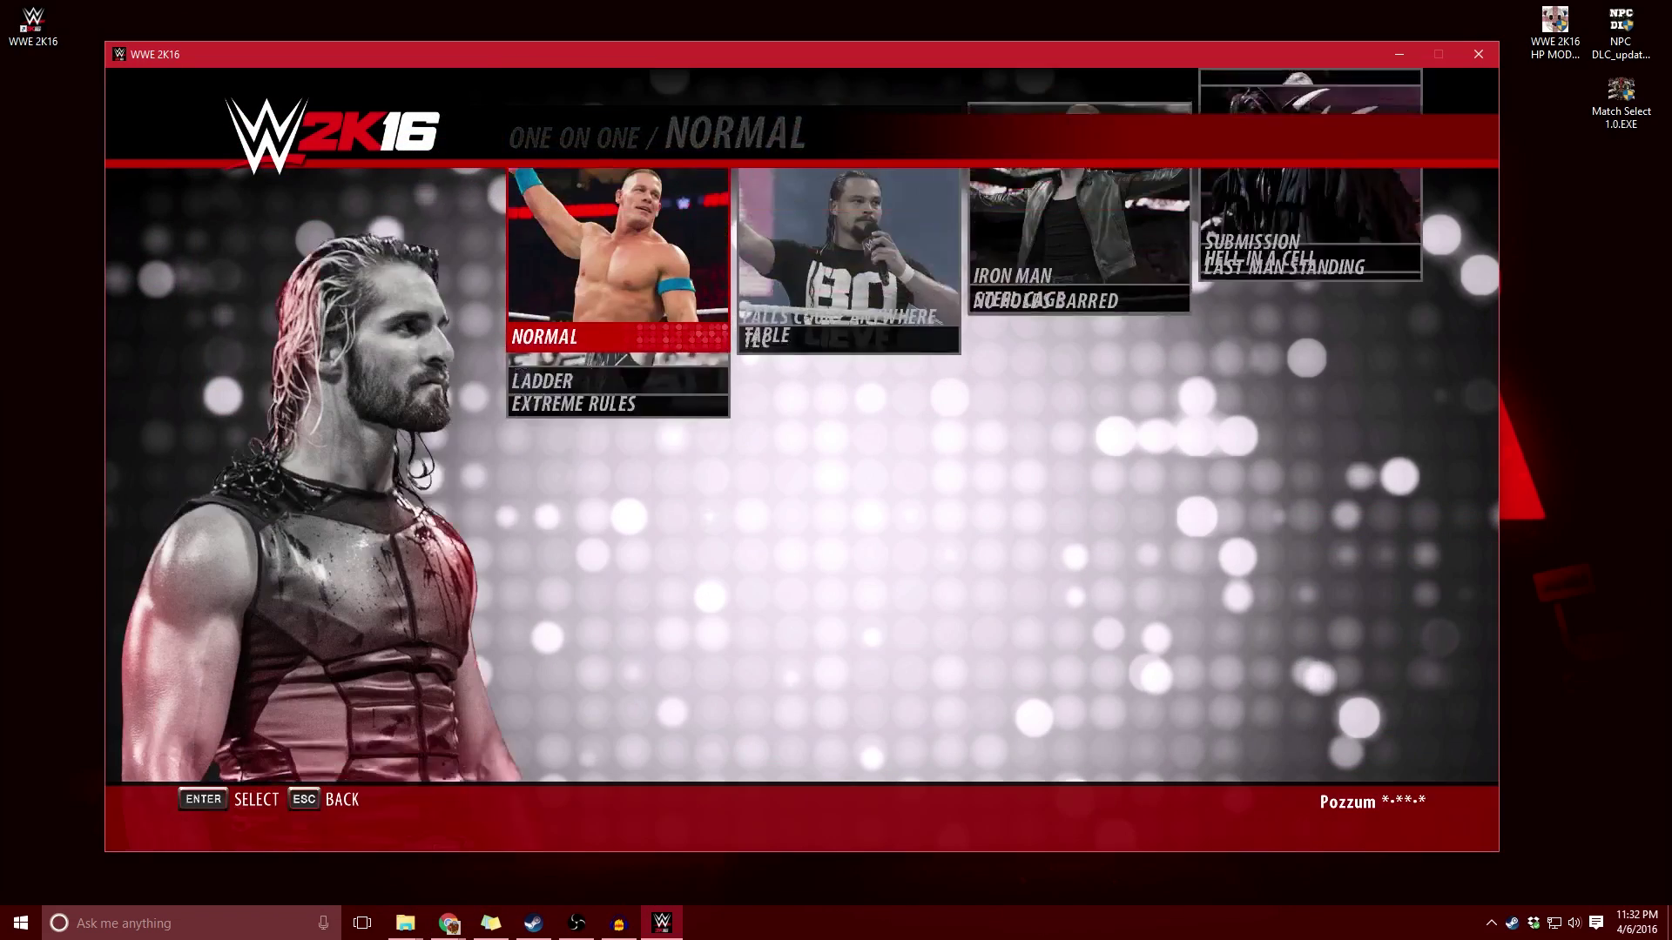
{"action": "key", "text": "Escape"}
{"action": "key", "text": "Escape"}
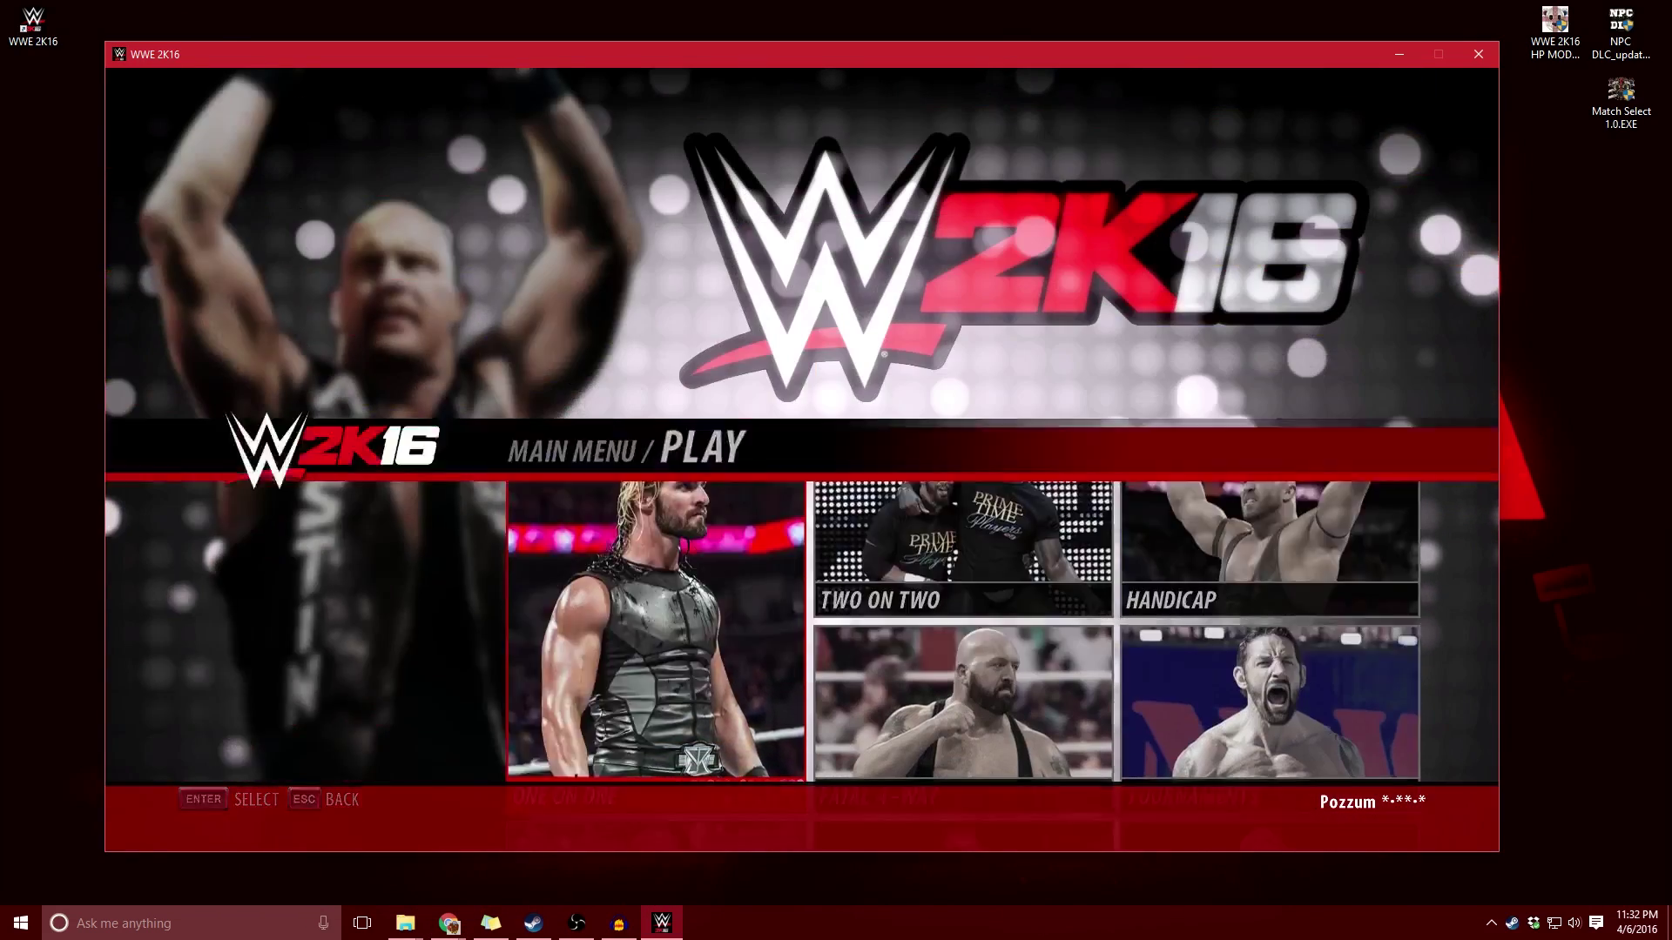
{"action": "key", "text": "Right"}
{"action": "key", "text": "Right"}
{"action": "key", "text": "Right"}
{"action": "key", "text": "Right"}
{"action": "key", "text": "Right"}
{"action": "key", "text": "Return"}
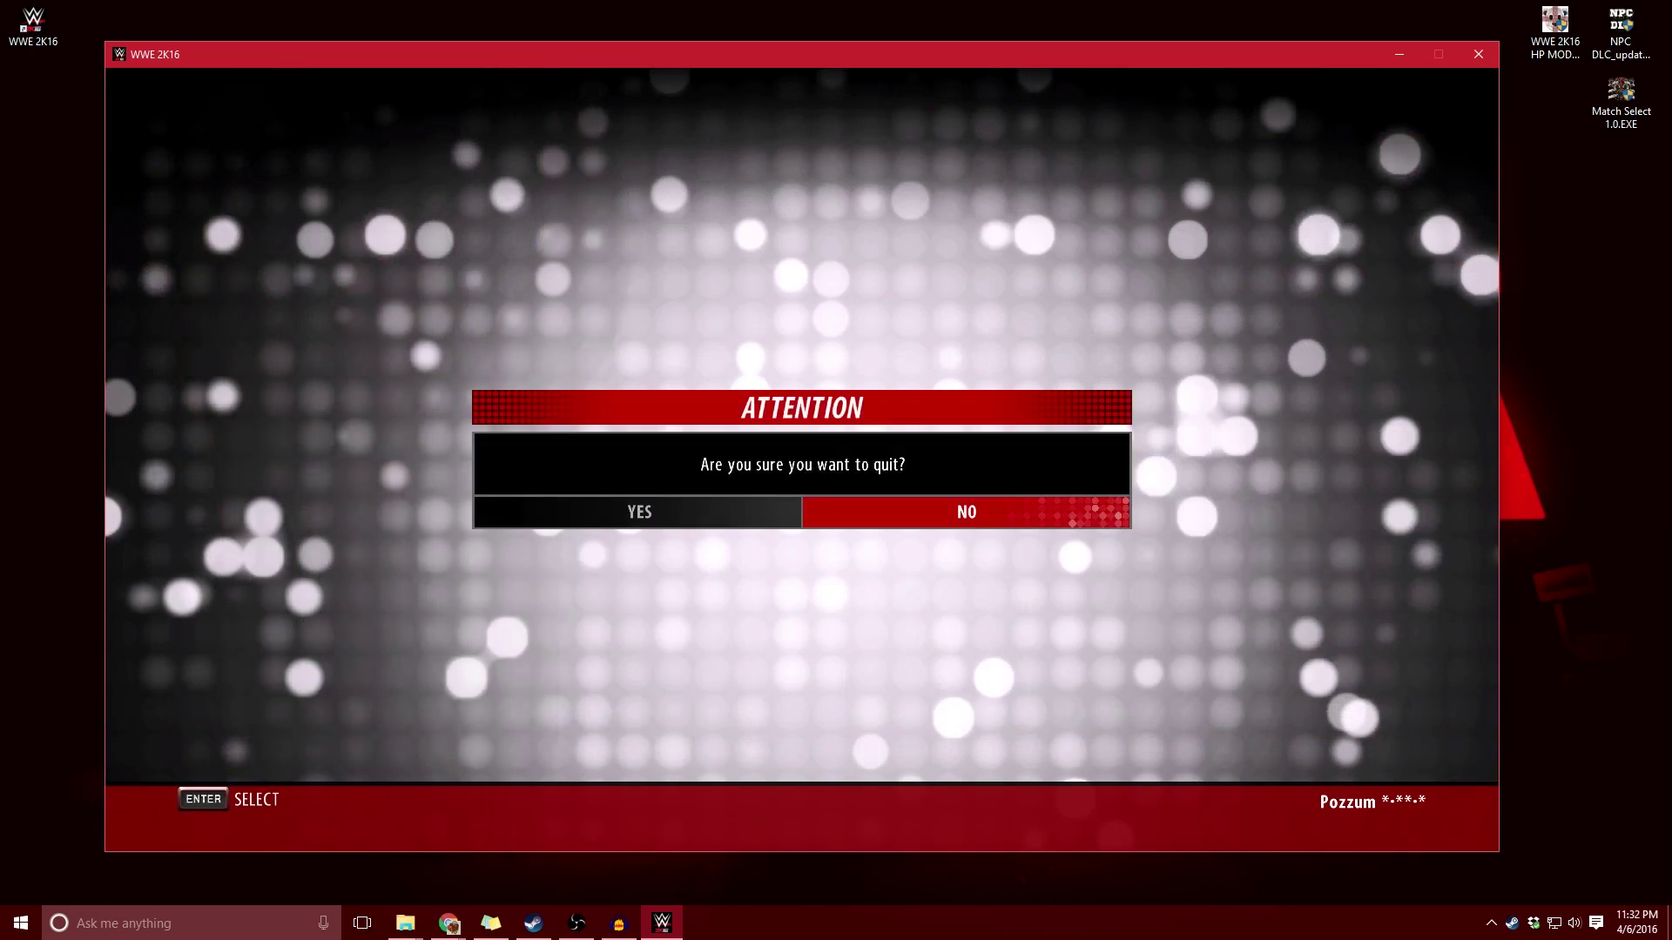
{"action": "key", "text": "Left"}
{"action": "key", "text": "Return"}
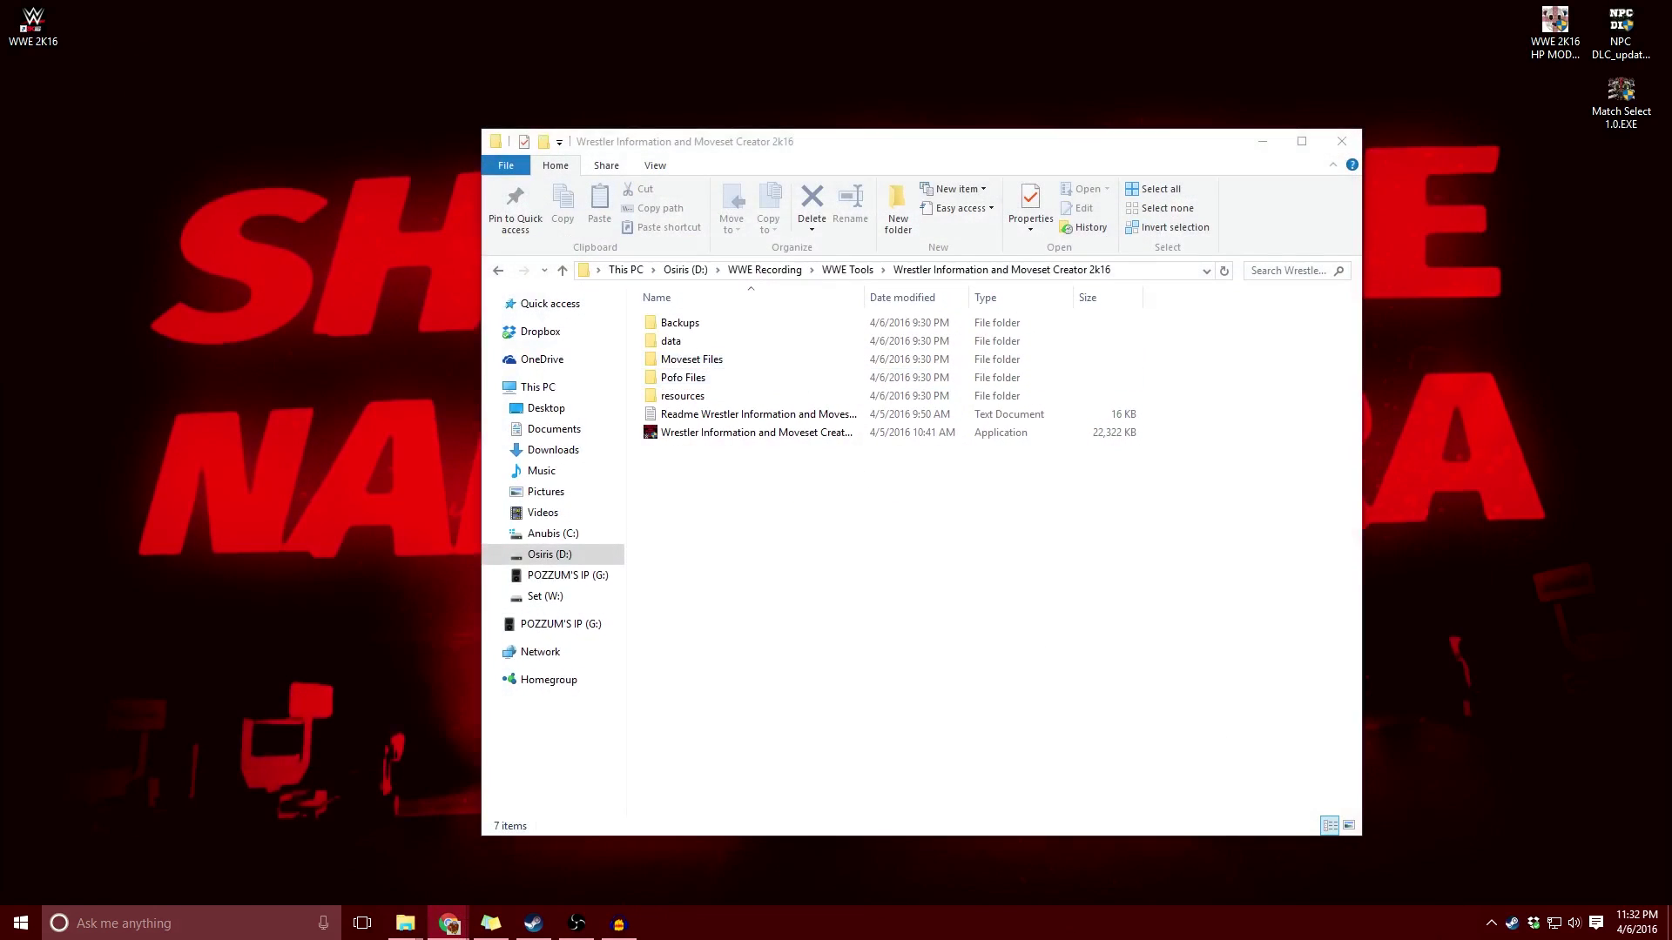
Relaunch WWE 2K16 through Steam and continue past the autosave notice to the main menu.
{"action": "right_click", "coordinate": [1511, 924]}
{"action": "left_click", "coordinate": [1390, 676]}
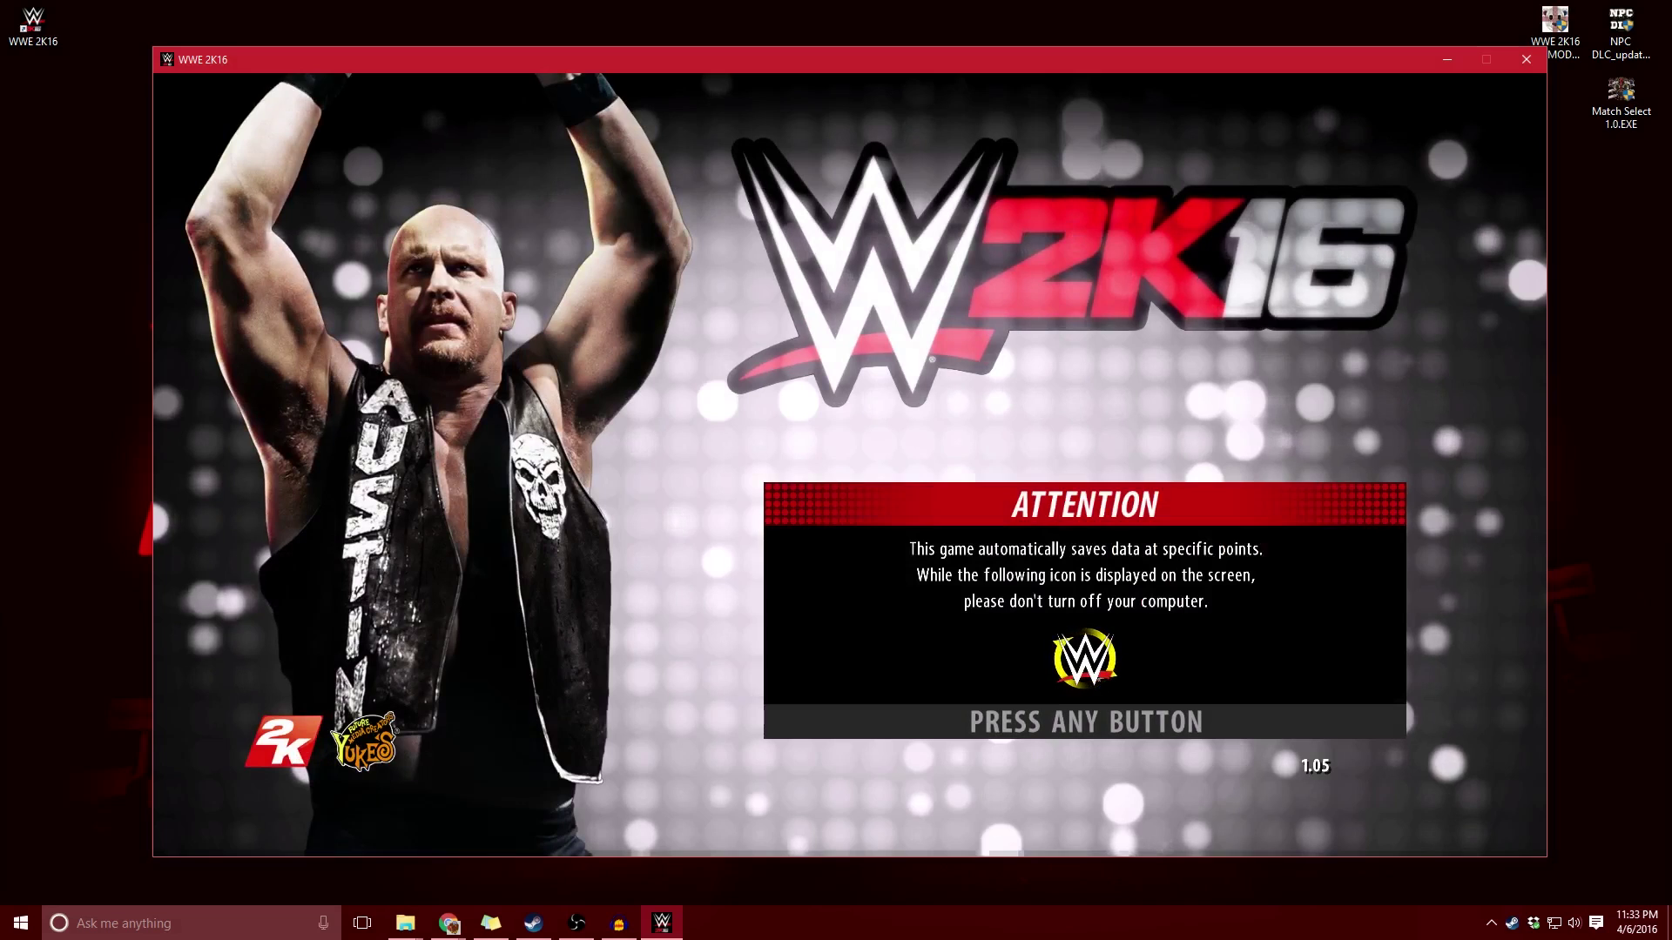
{"action": "key", "text": "Return"}
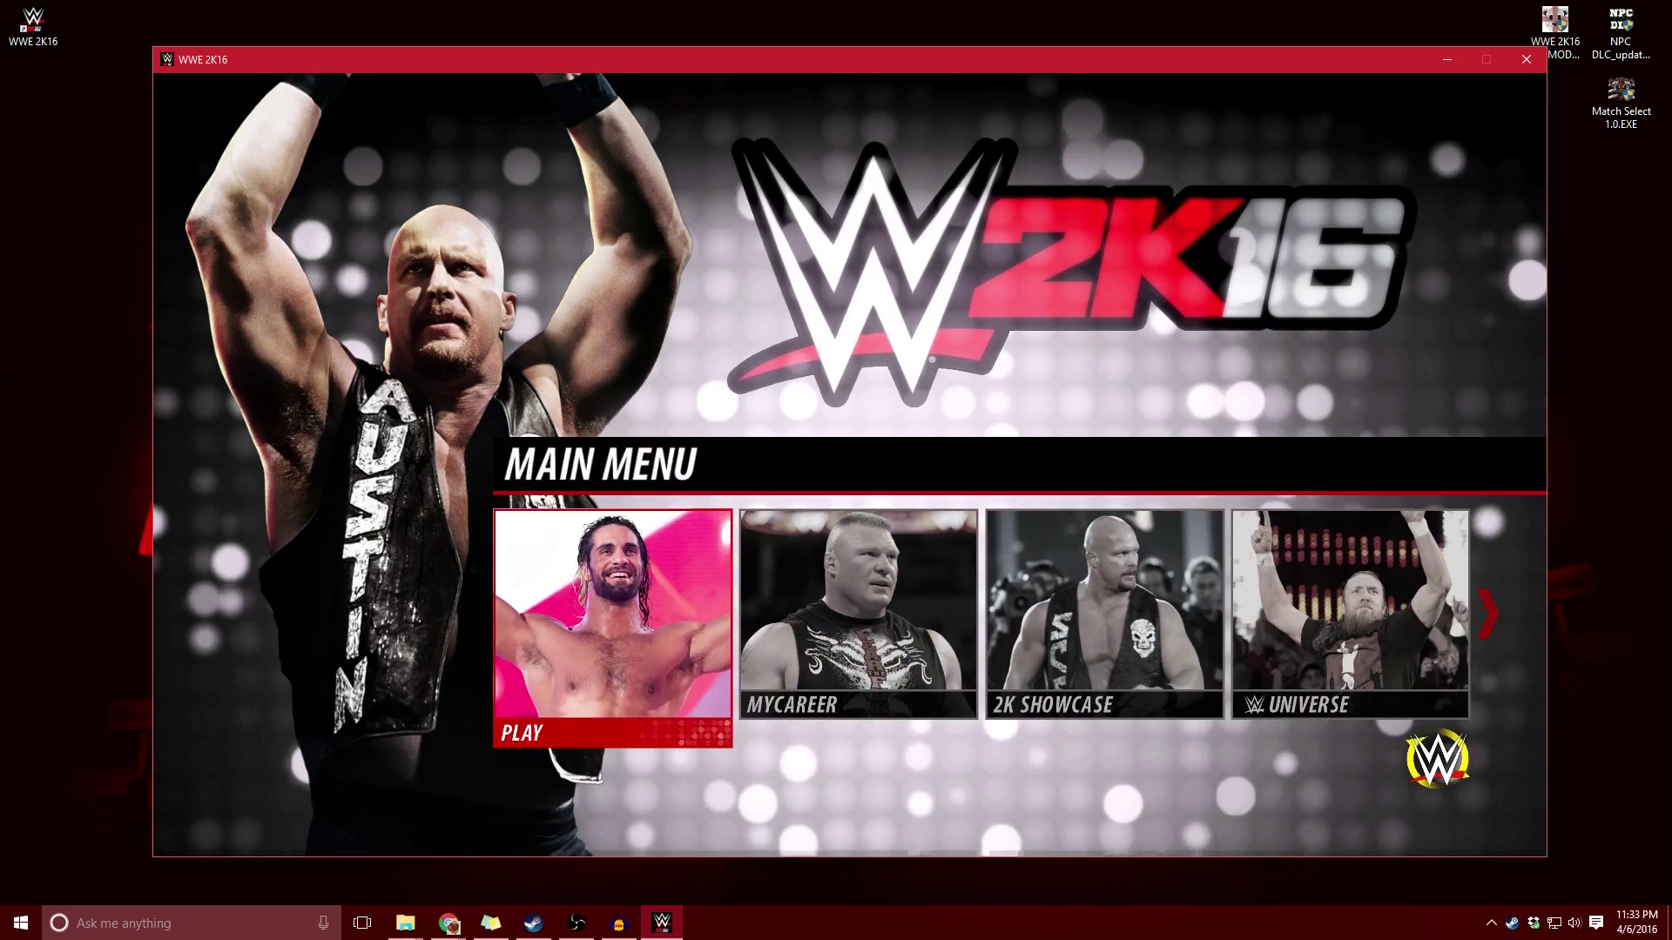
Open the competitor selection for a normal One on One match from the Play section.
{"action": "key", "text": "Right"}
{"action": "key", "text": "Left"}
{"action": "key", "text": "Return"}
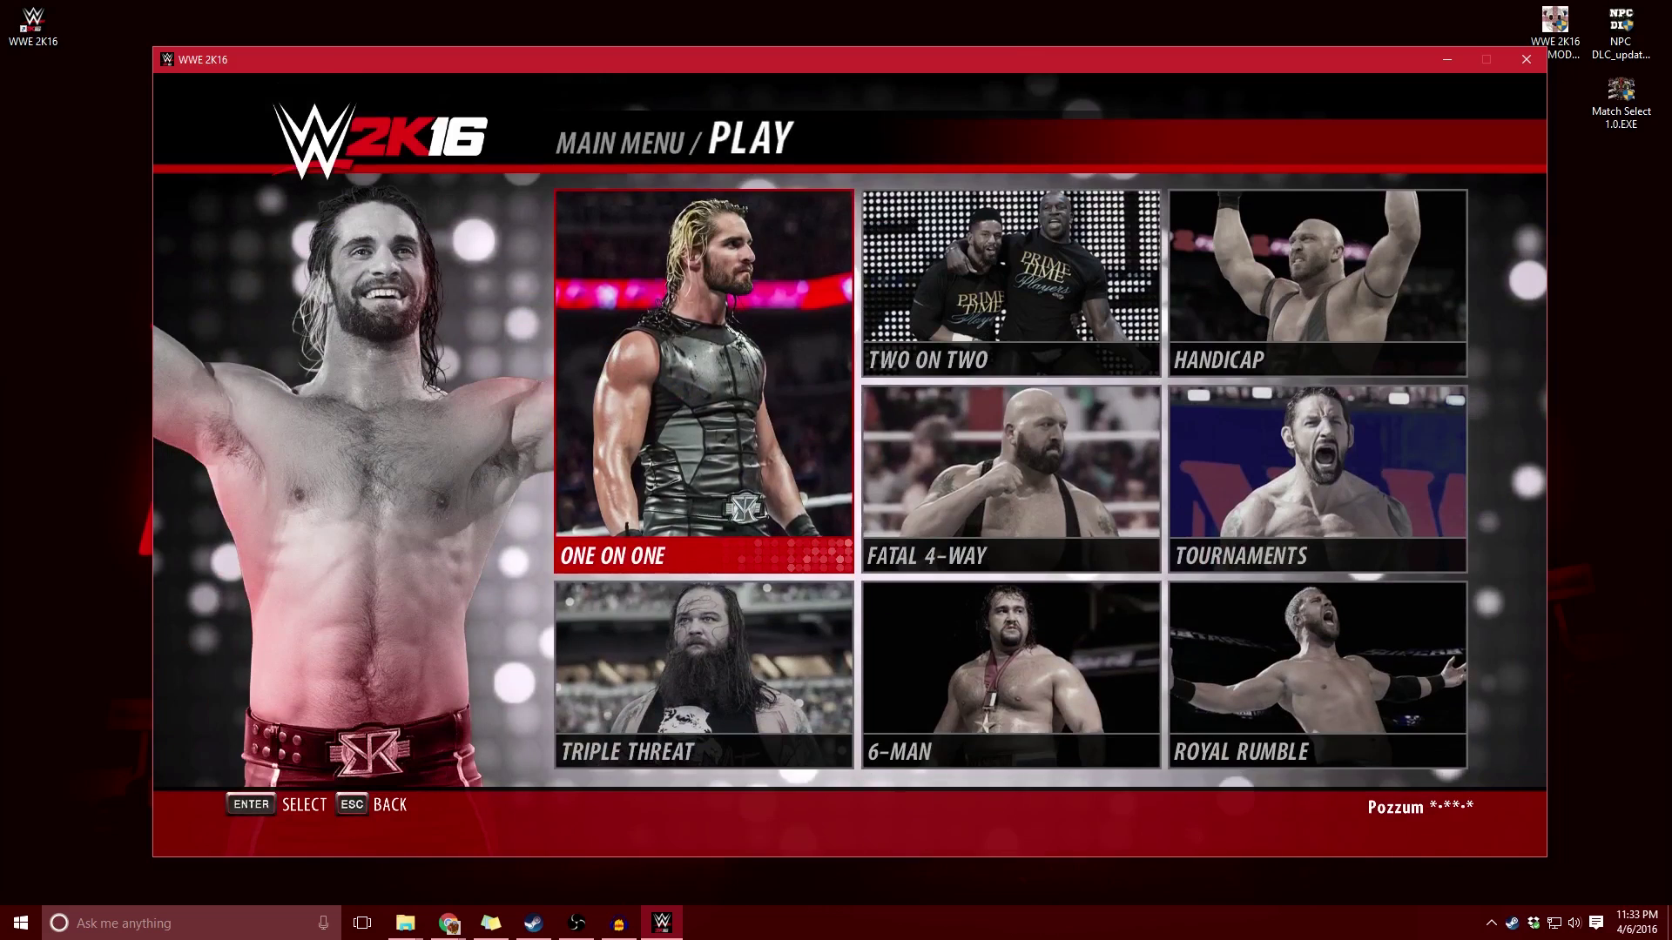
{"action": "key", "text": "Return"}
{"action": "key", "text": "Return"}
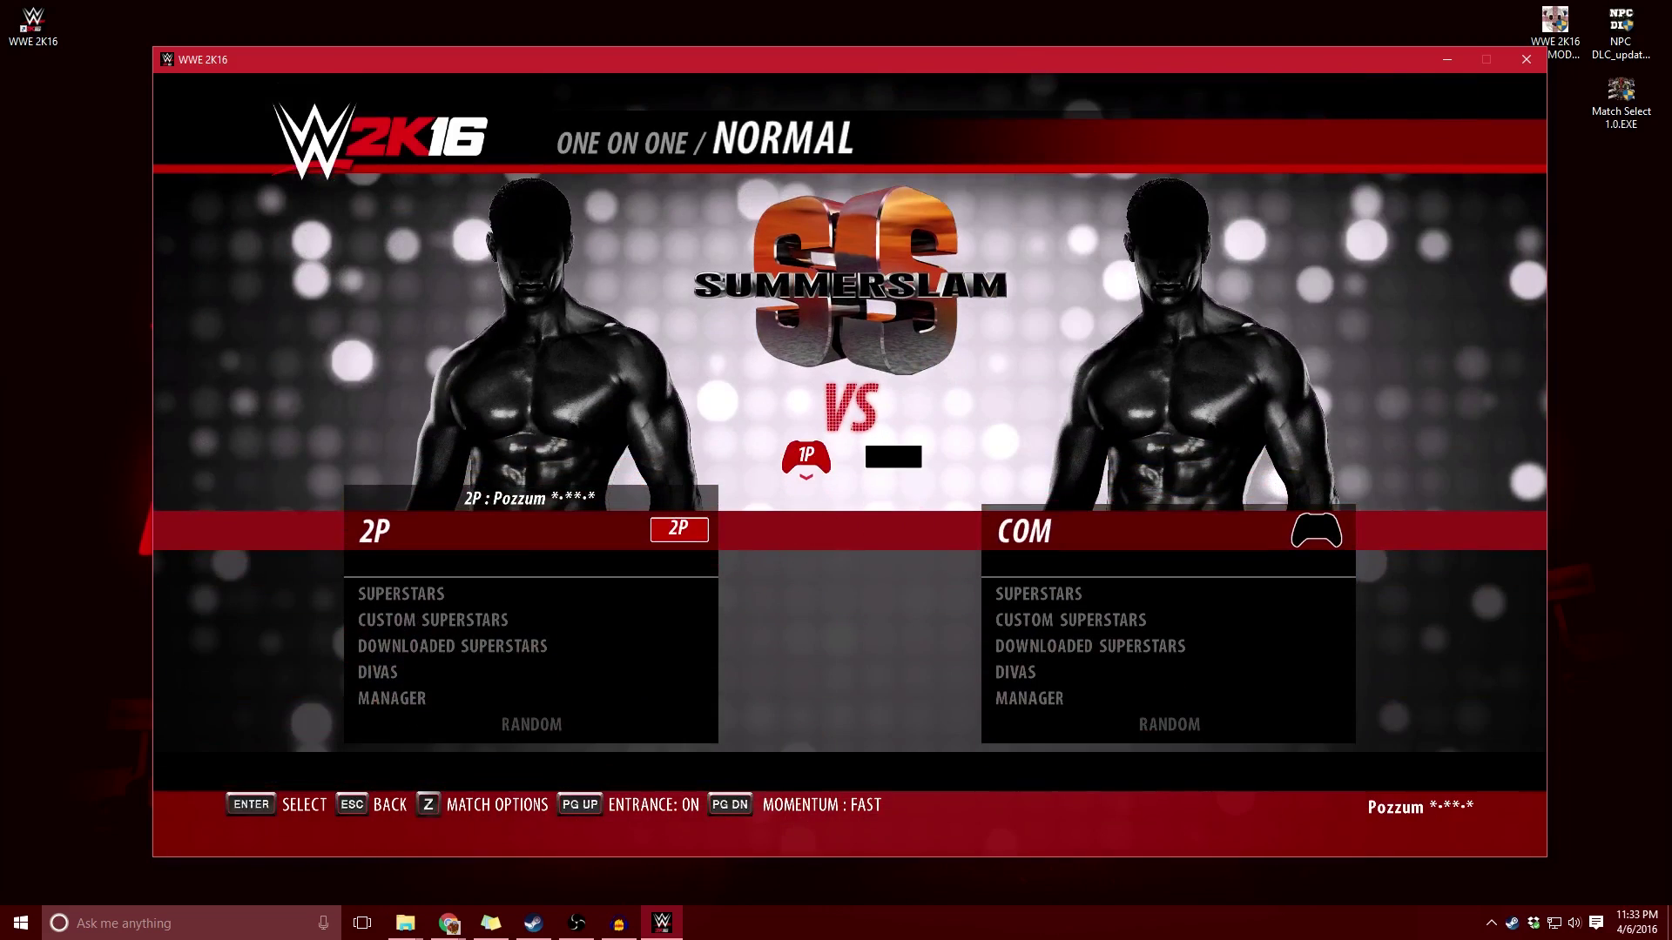
Open the roster for the first competitor and find Shinsuke Nakamura in it.
{"action": "key", "text": "Down"}
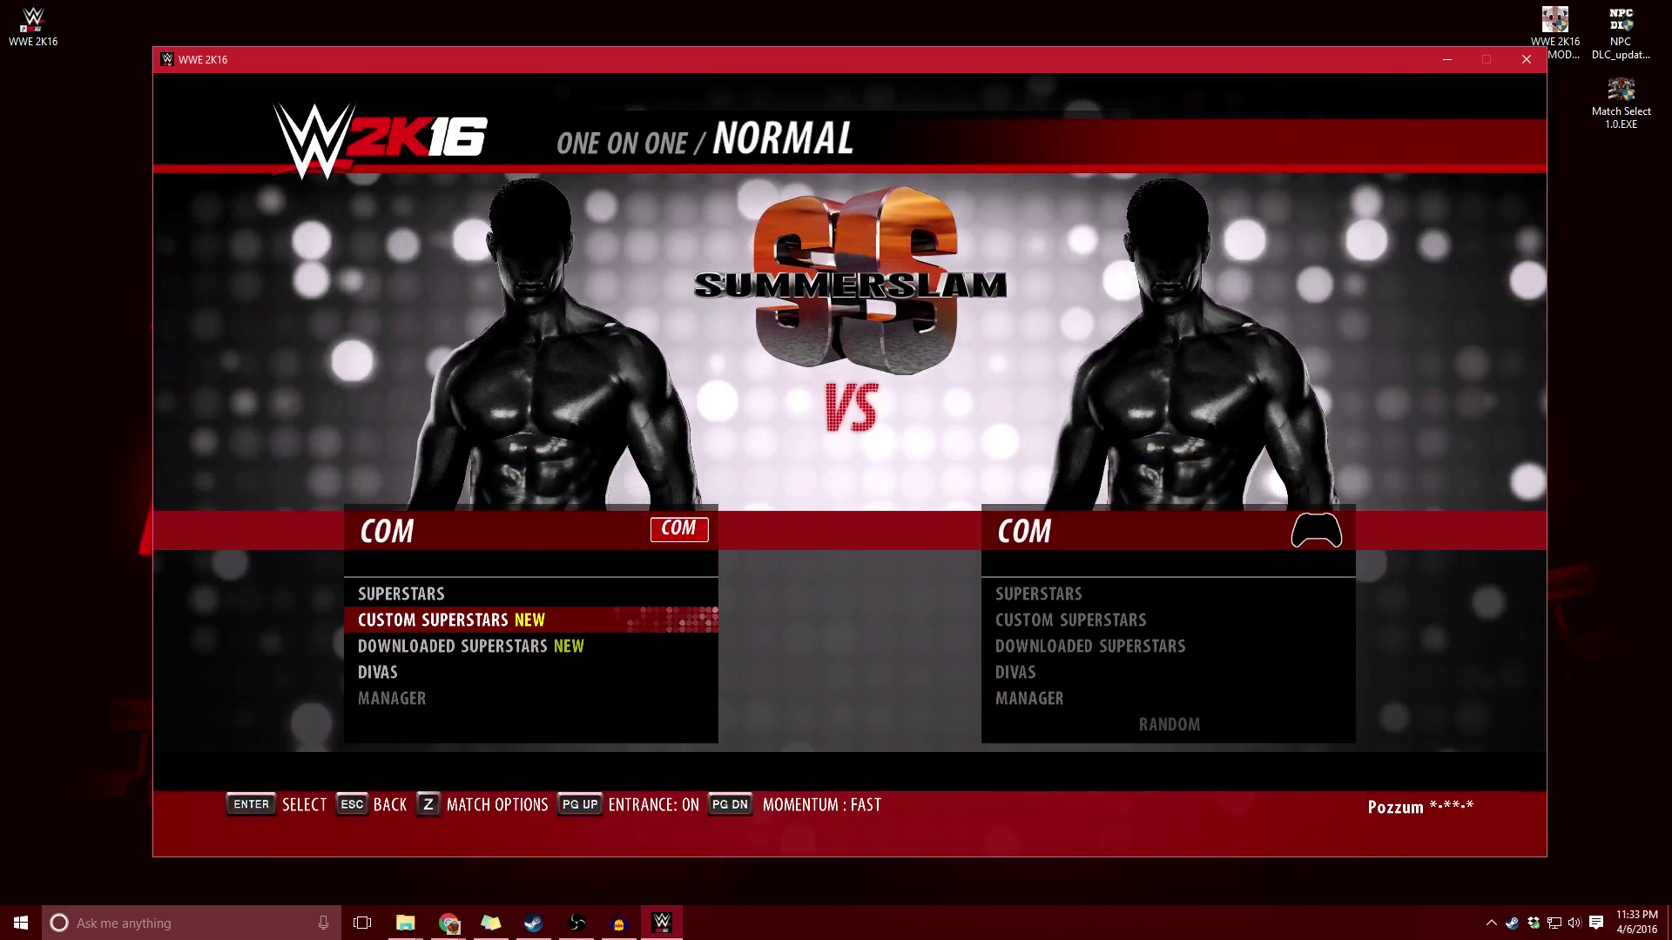
{"action": "key", "text": "Down"}
{"action": "key", "text": "Return"}
{"action": "key", "text": "Down"}
{"action": "key", "text": "Down"}
{"action": "key", "text": "Down"}
{"action": "key", "text": "Down"}
{"action": "key", "text": "Down"}
{"action": "key", "text": "Down"}
{"action": "key", "text": "Down"}
{"action": "key", "text": "Down"}
{"action": "key", "text": "Down"}
{"action": "key", "text": "Down"}
{"action": "key", "text": "Down"}
{"action": "key", "text": "Down"}
{"action": "key", "text": "Down"}
{"action": "key", "text": "Down"}
{"action": "key", "text": "Down"}
{"action": "key", "text": "Down"}
{"action": "key", "text": "Down"}
{"action": "key", "text": "Down"}
{"action": "key", "text": "Down"}
{"action": "key", "text": "Down"}
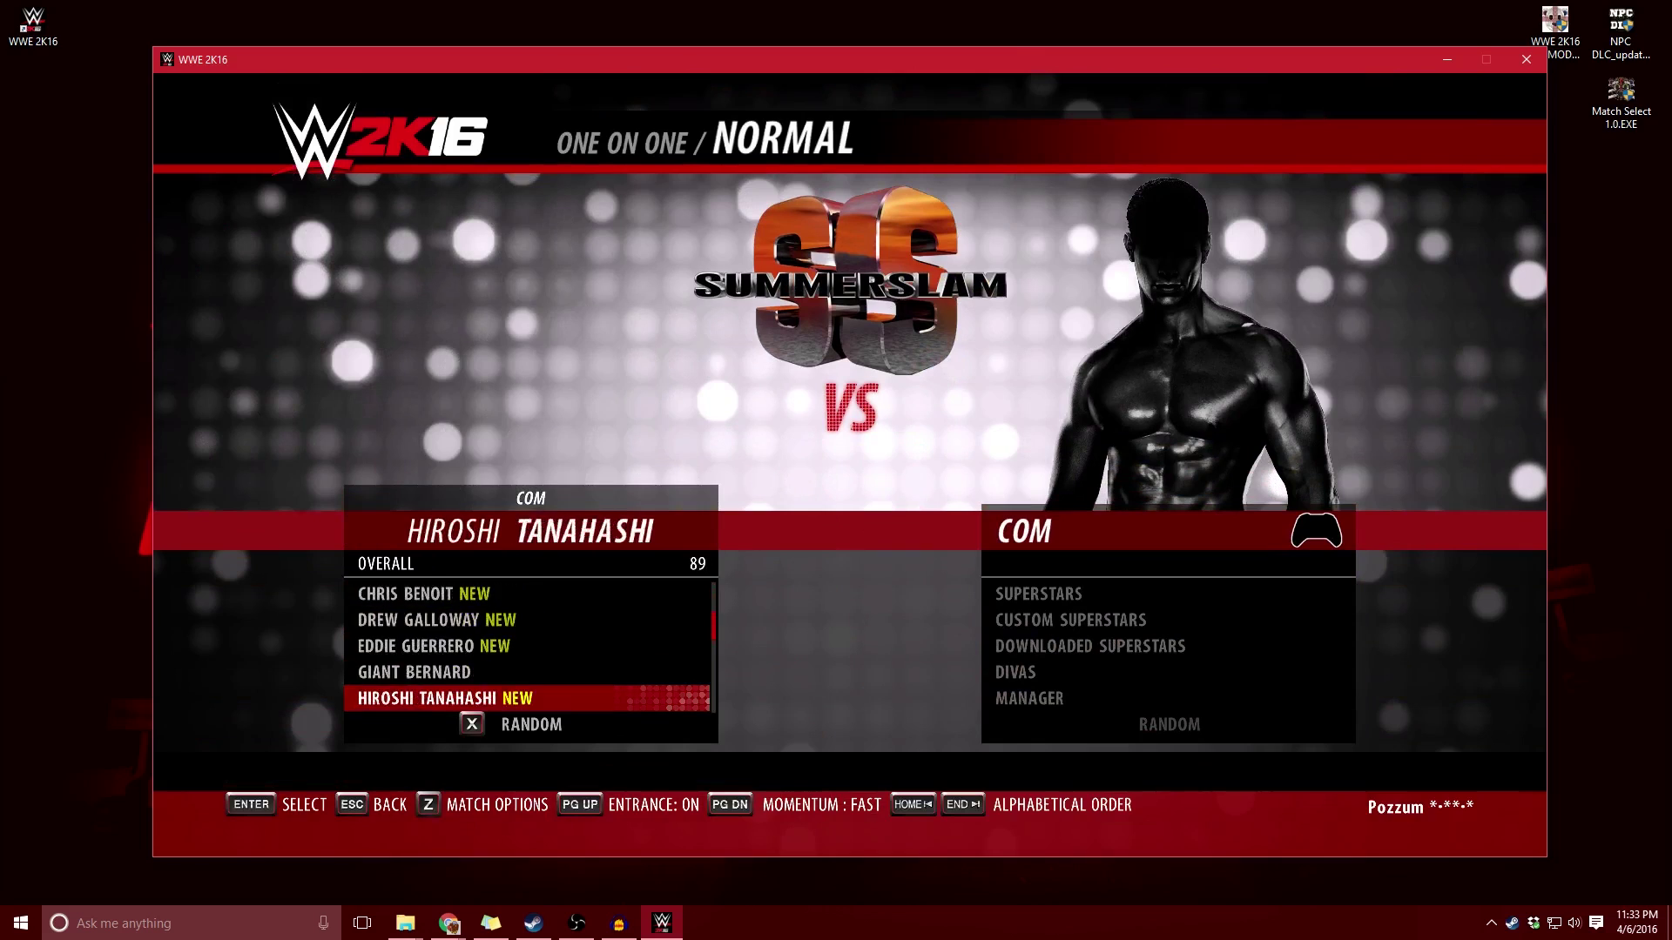
{"action": "key", "text": "Up"}
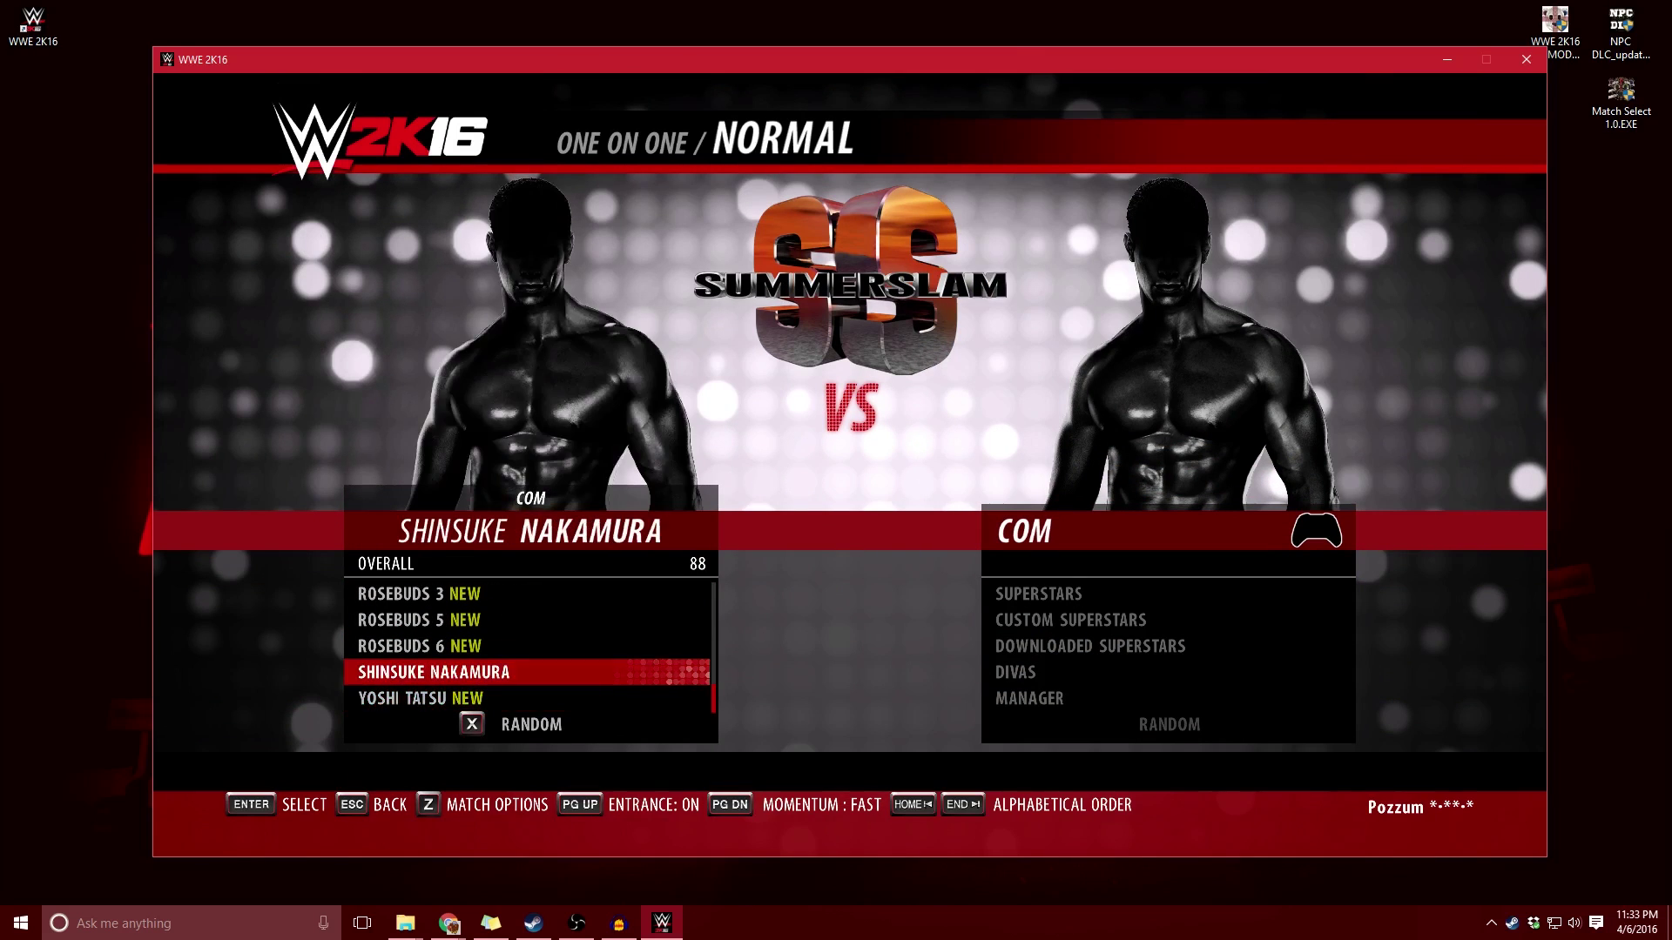
Open Shinsuke Nakamura's attire choices and look through the available attires, returning to Attire 1.
{"action": "key", "text": "Return"}
{"action": "key", "text": "Down"}
{"action": "key", "text": "Down"}
{"action": "key", "text": "Up"}
{"action": "key", "text": "Up"}
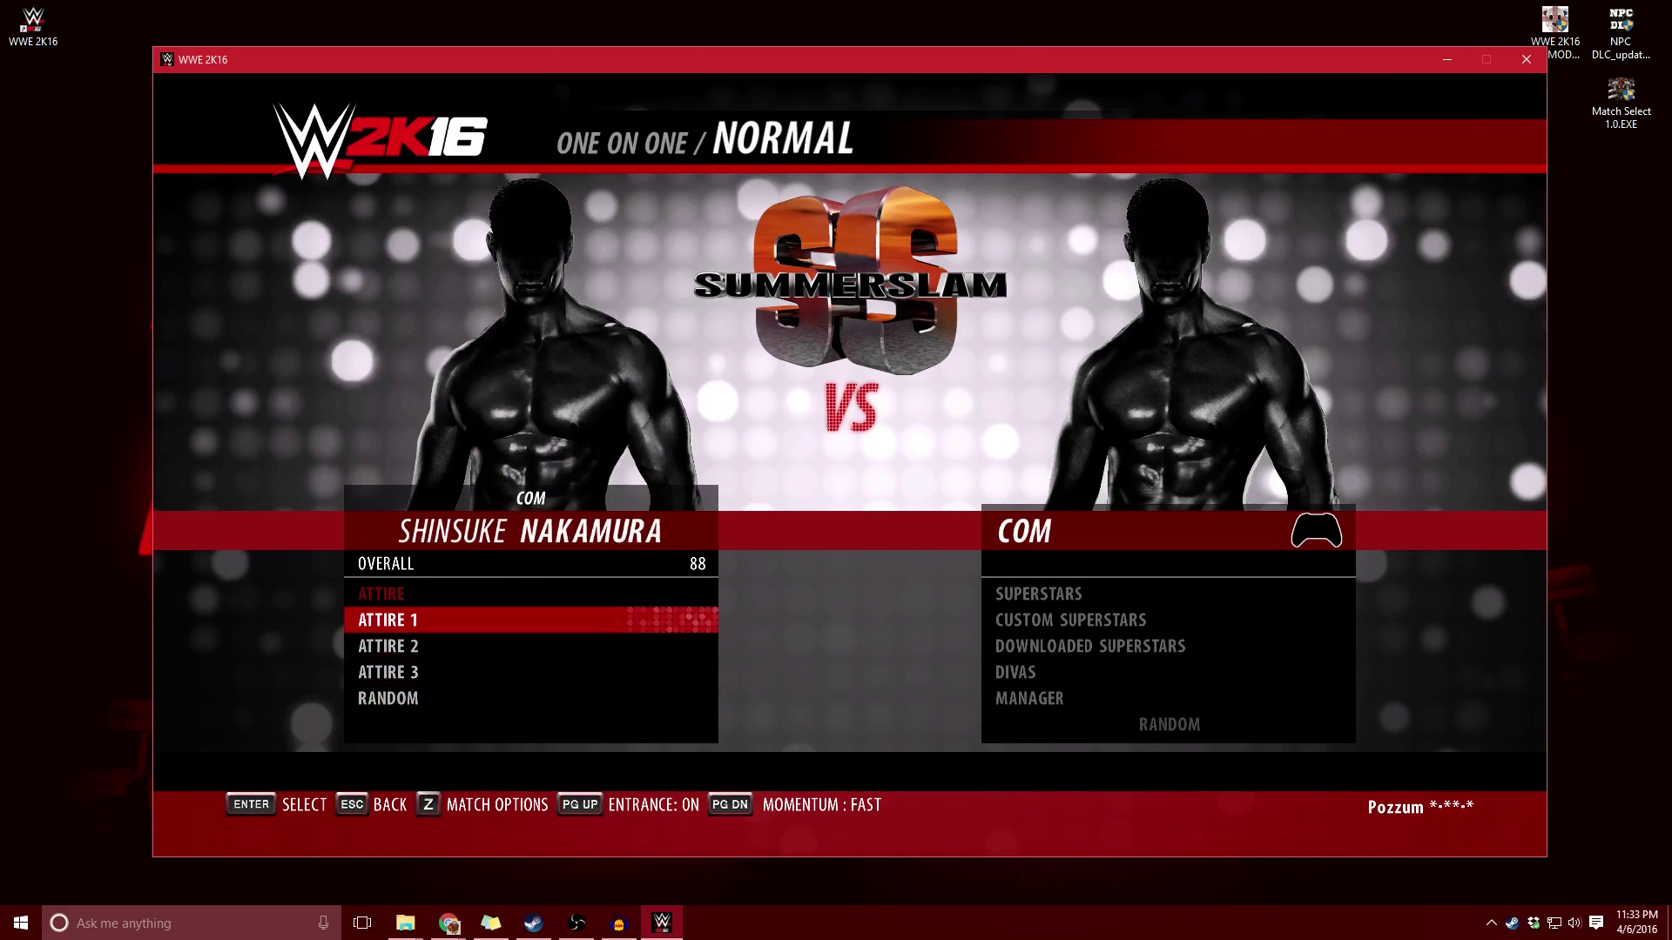
Examine Shinsuke Nakamura's list of attires, going back and forth between Attire 1, Attire 2 and Attire 3.
{"action": "key", "text": "Down"}
{"action": "key", "text": "Down"}
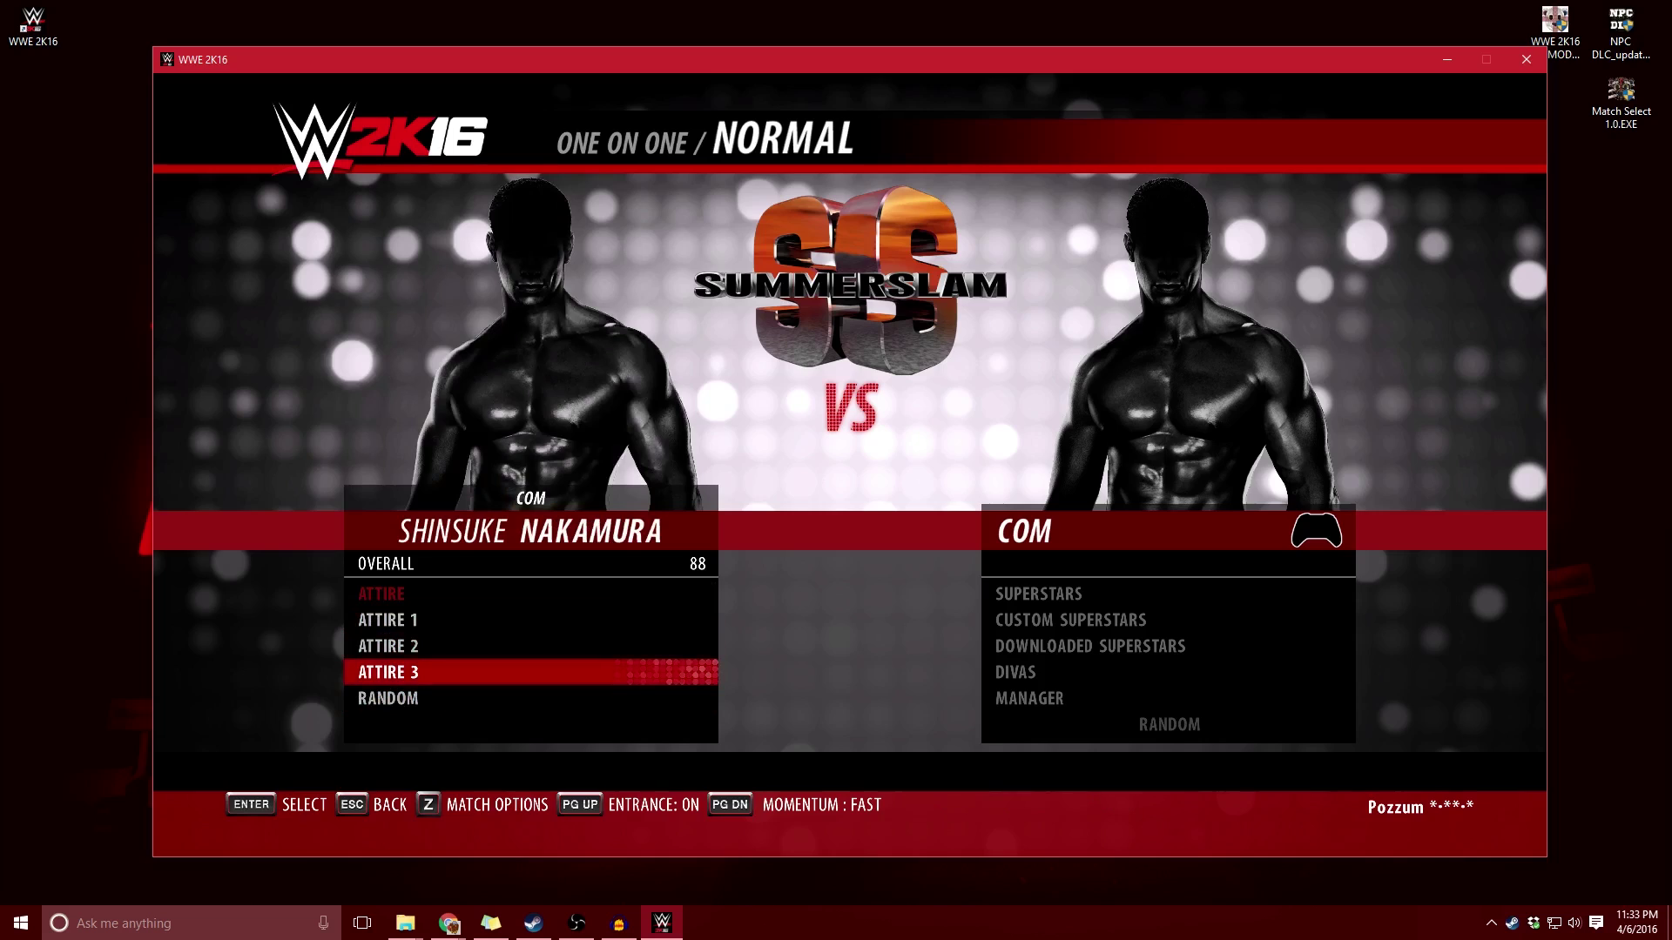
{"action": "key", "text": "Down"}
{"action": "key", "text": "Up"}
{"action": "key", "text": "Up"}
{"action": "key", "text": "Up"}
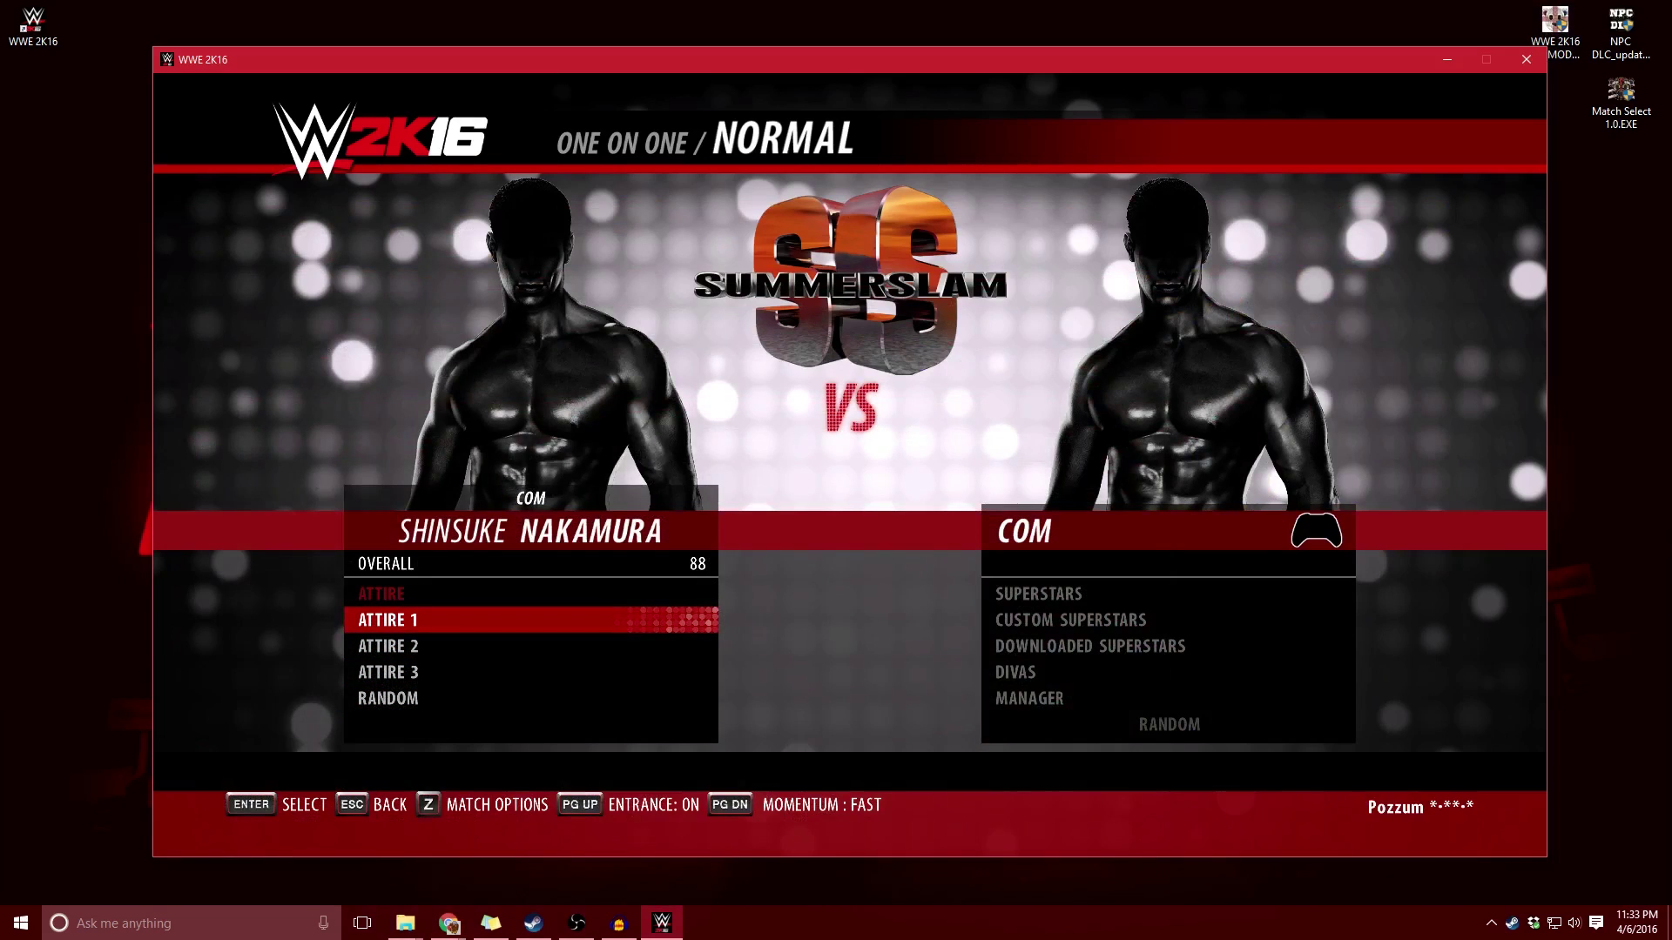
{"action": "key", "text": "Down"}
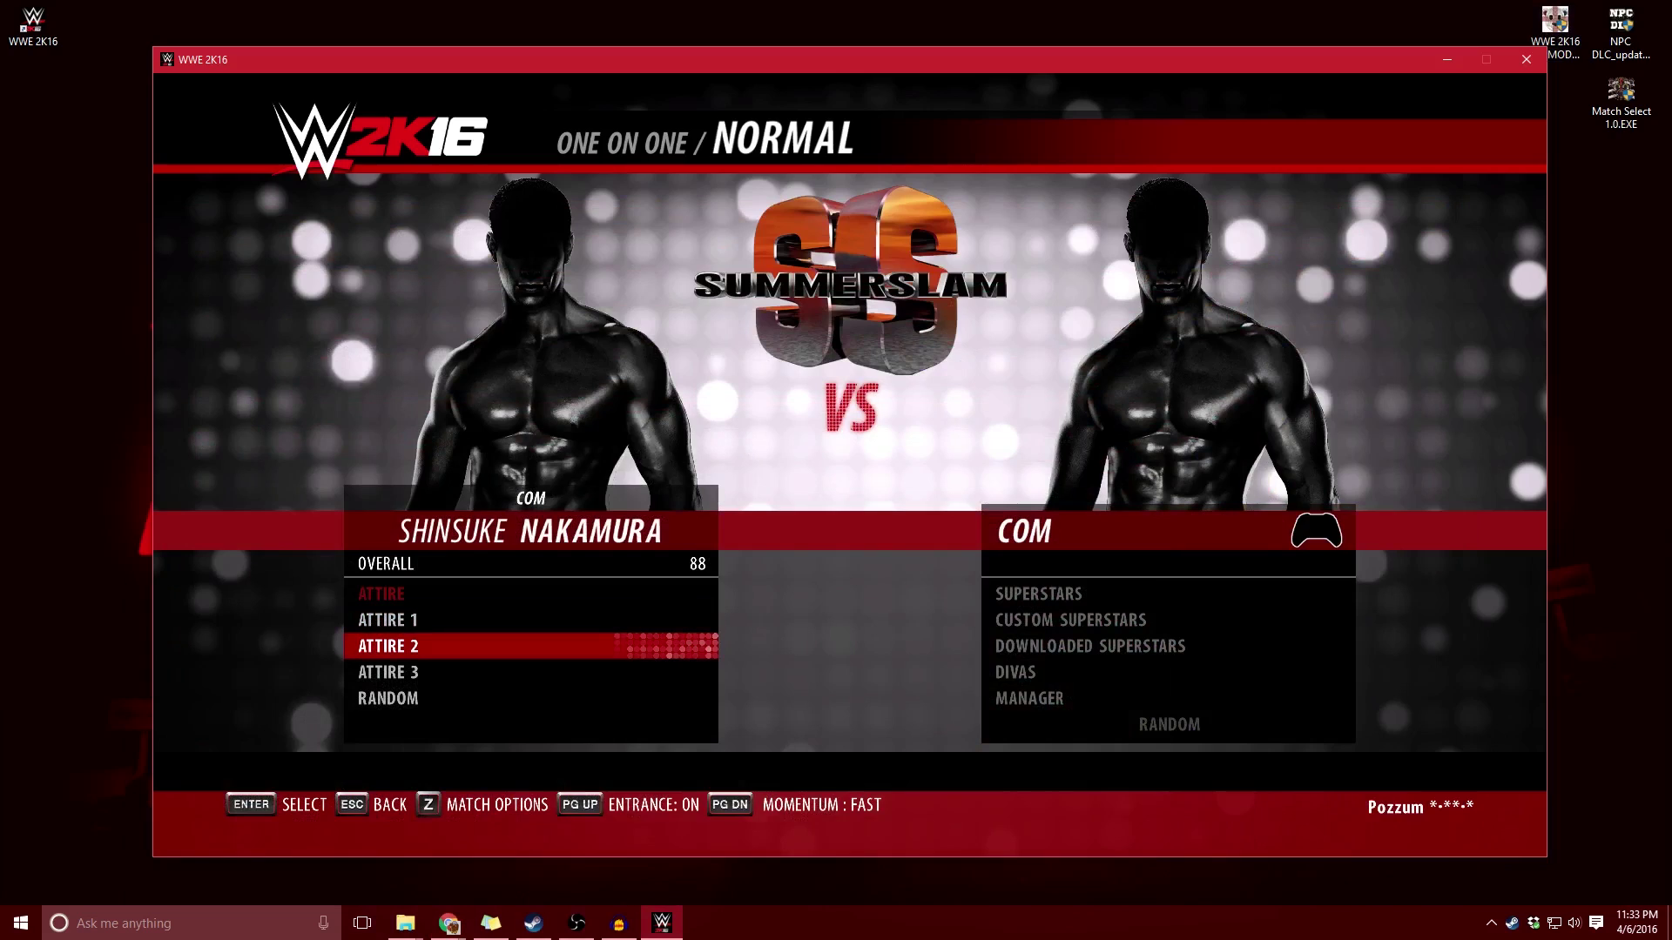
{"action": "key", "text": "Down"}
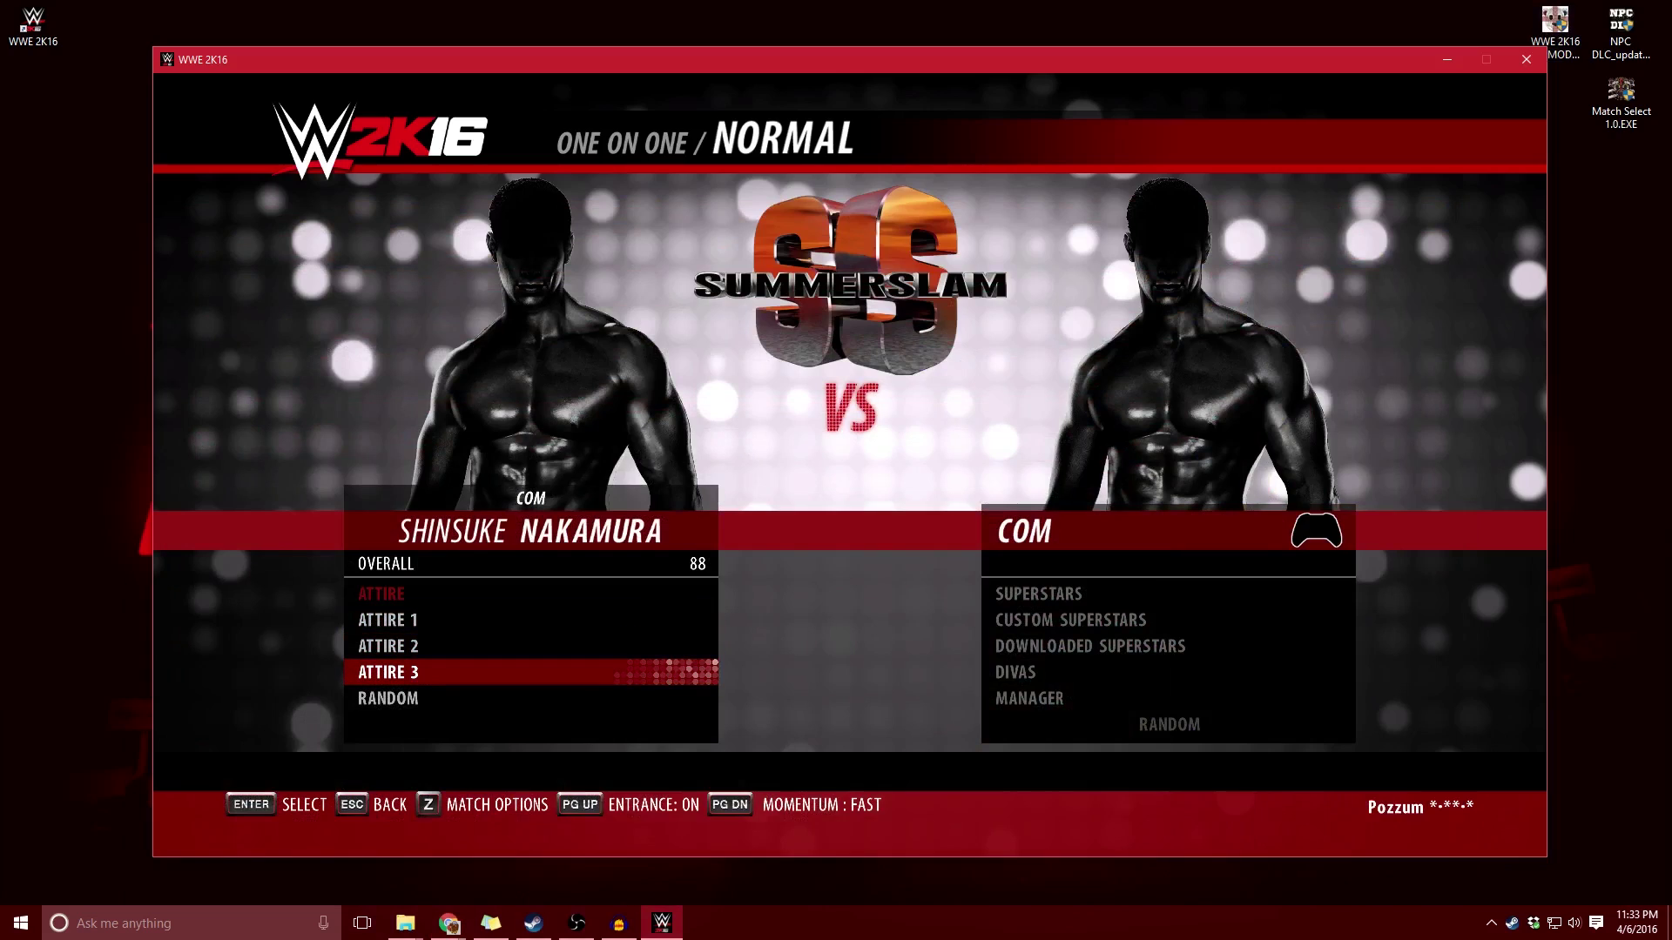
{"action": "key", "text": "Up"}
{"action": "key", "text": "Up"}
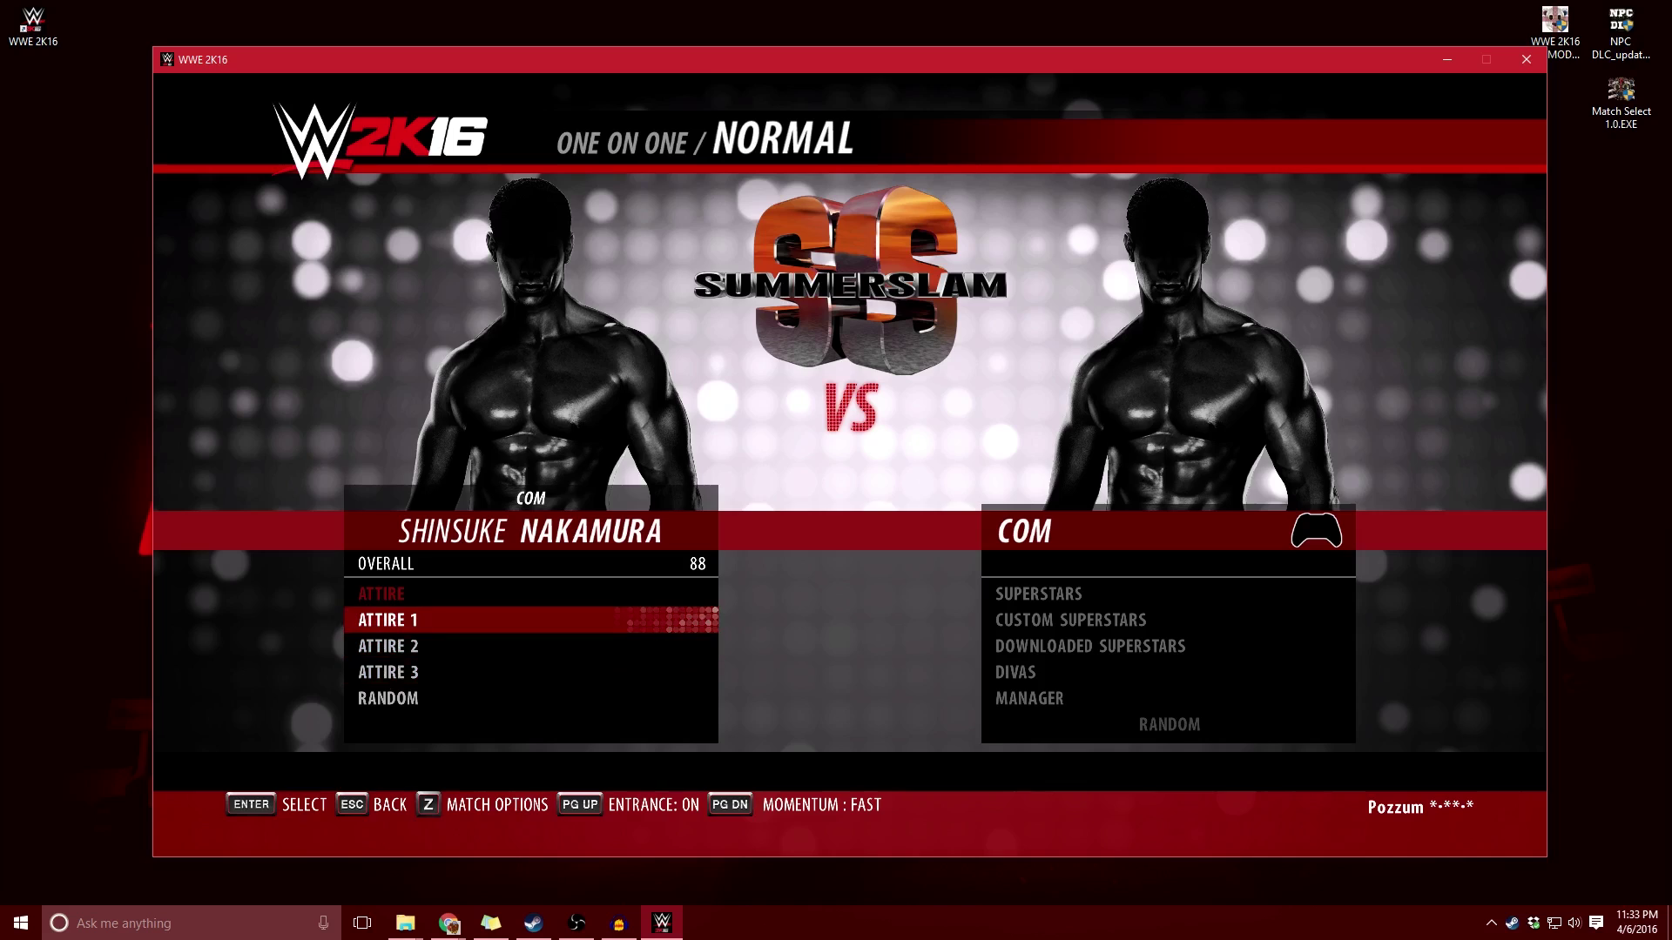
{"action": "key", "text": "Down"}
{"action": "key", "text": "Up"}
{"action": "key", "text": "Down"}
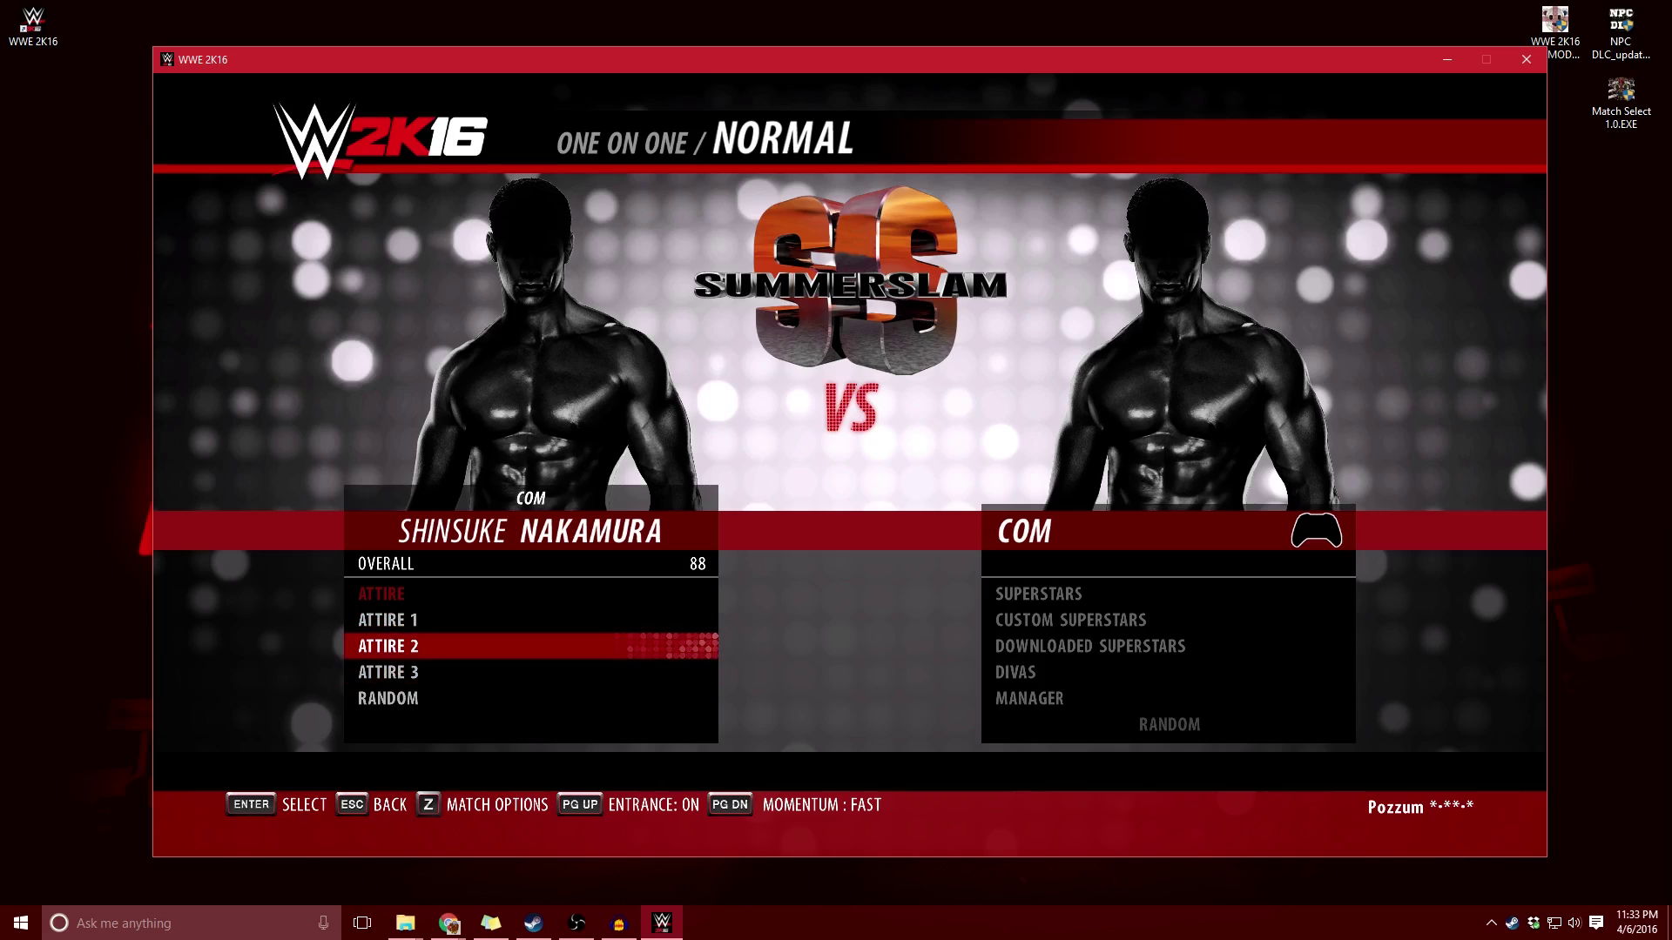
{"action": "key", "text": "Up"}
{"action": "key", "text": "Down"}
{"action": "key", "text": "Down"}
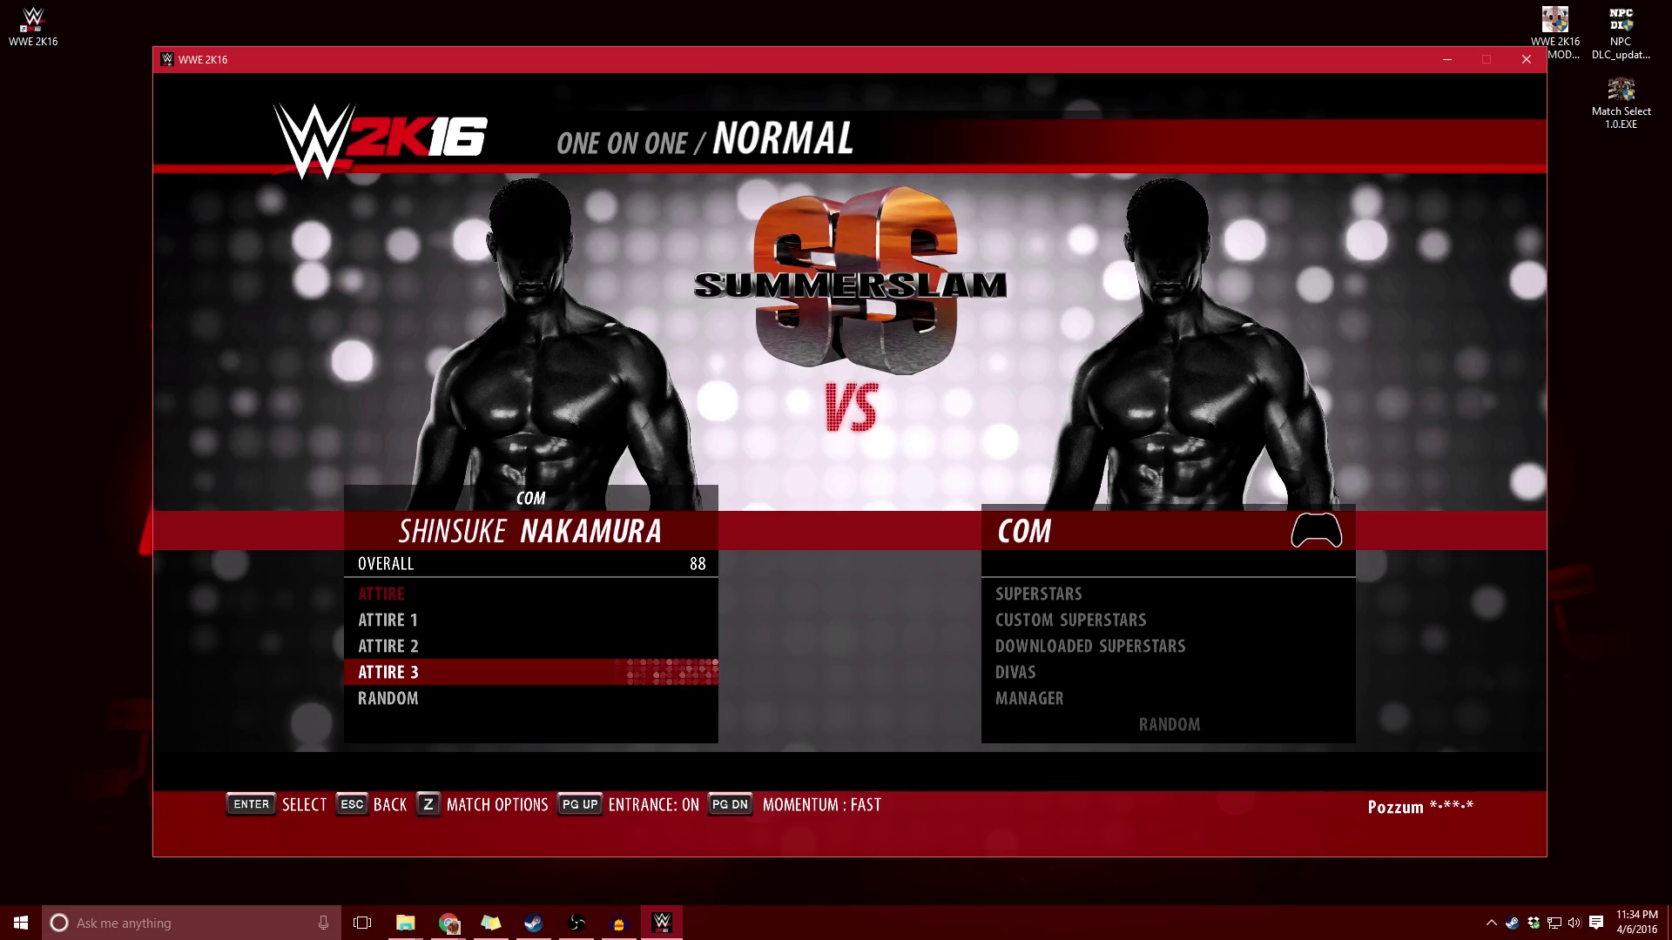
{"action": "key", "text": "Up"}
{"action": "key", "text": "Up"}
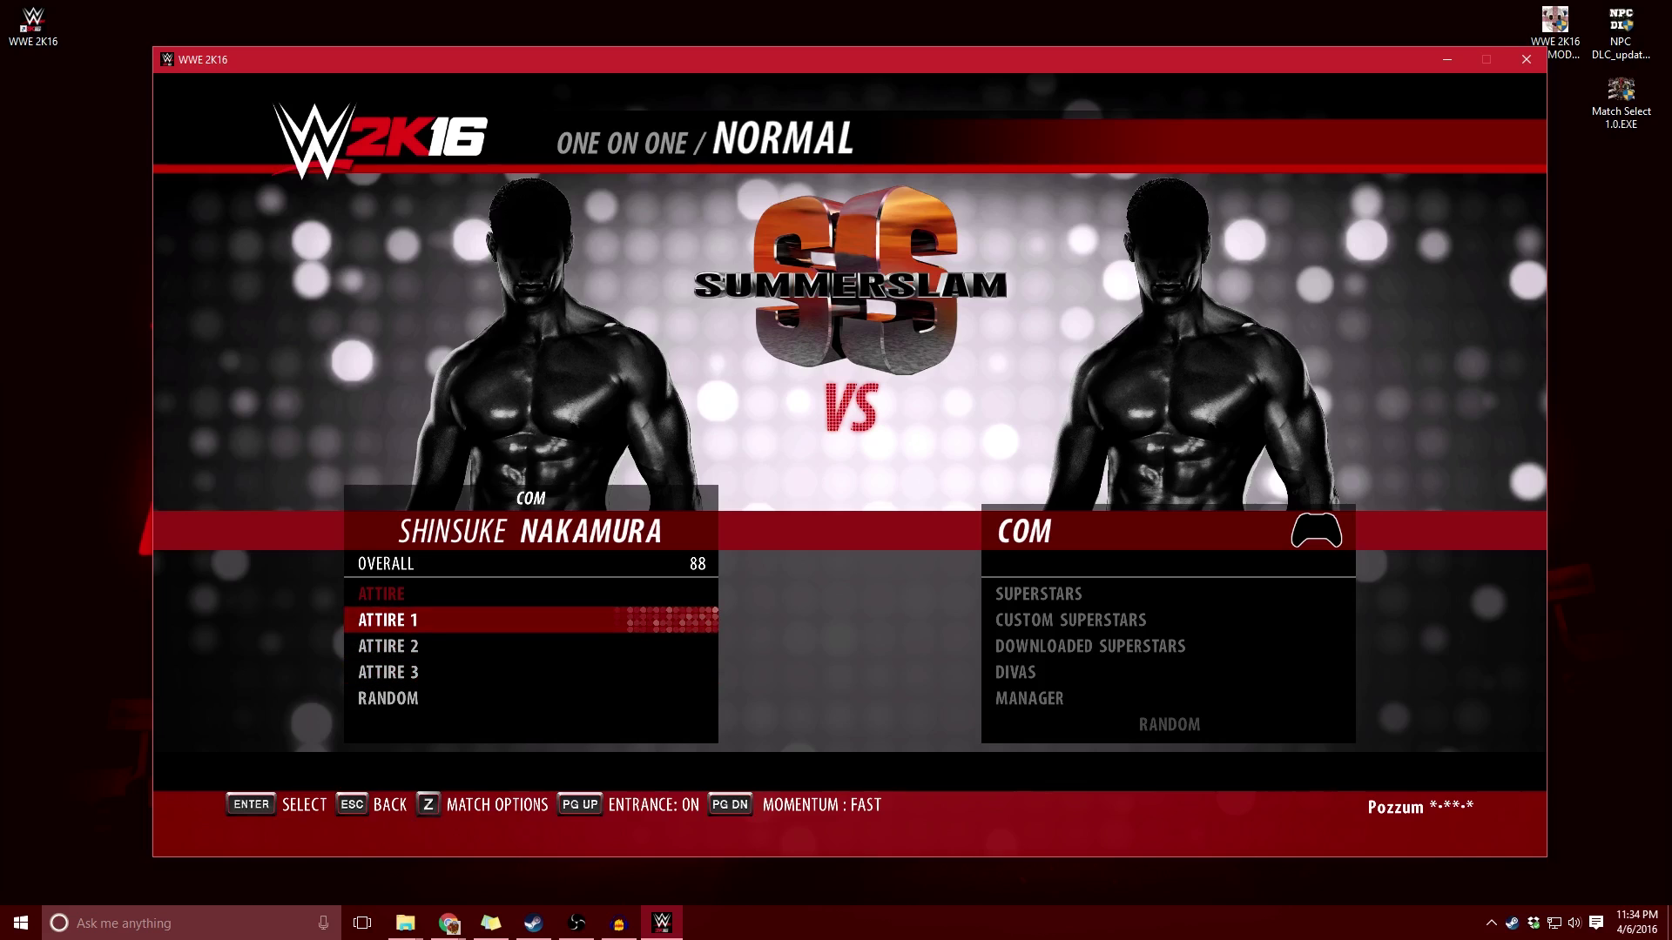
{"action": "key", "text": "Down"}
{"action": "key", "text": "Down"}
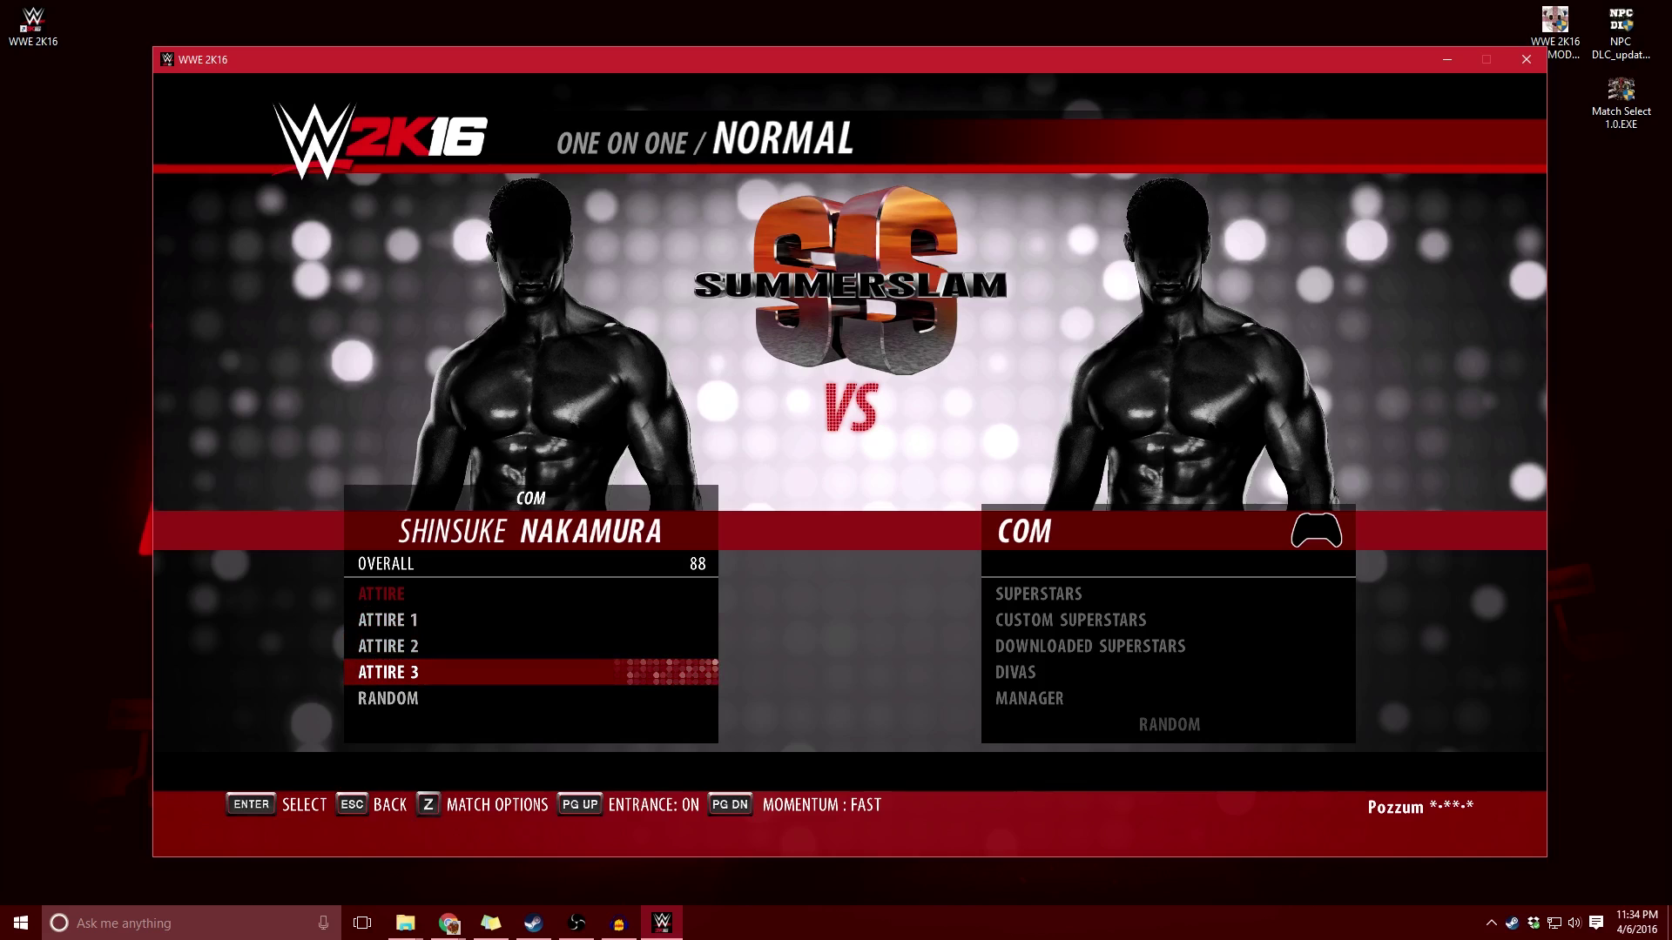
{"action": "key", "text": "Up"}
{"action": "key", "text": "Up"}
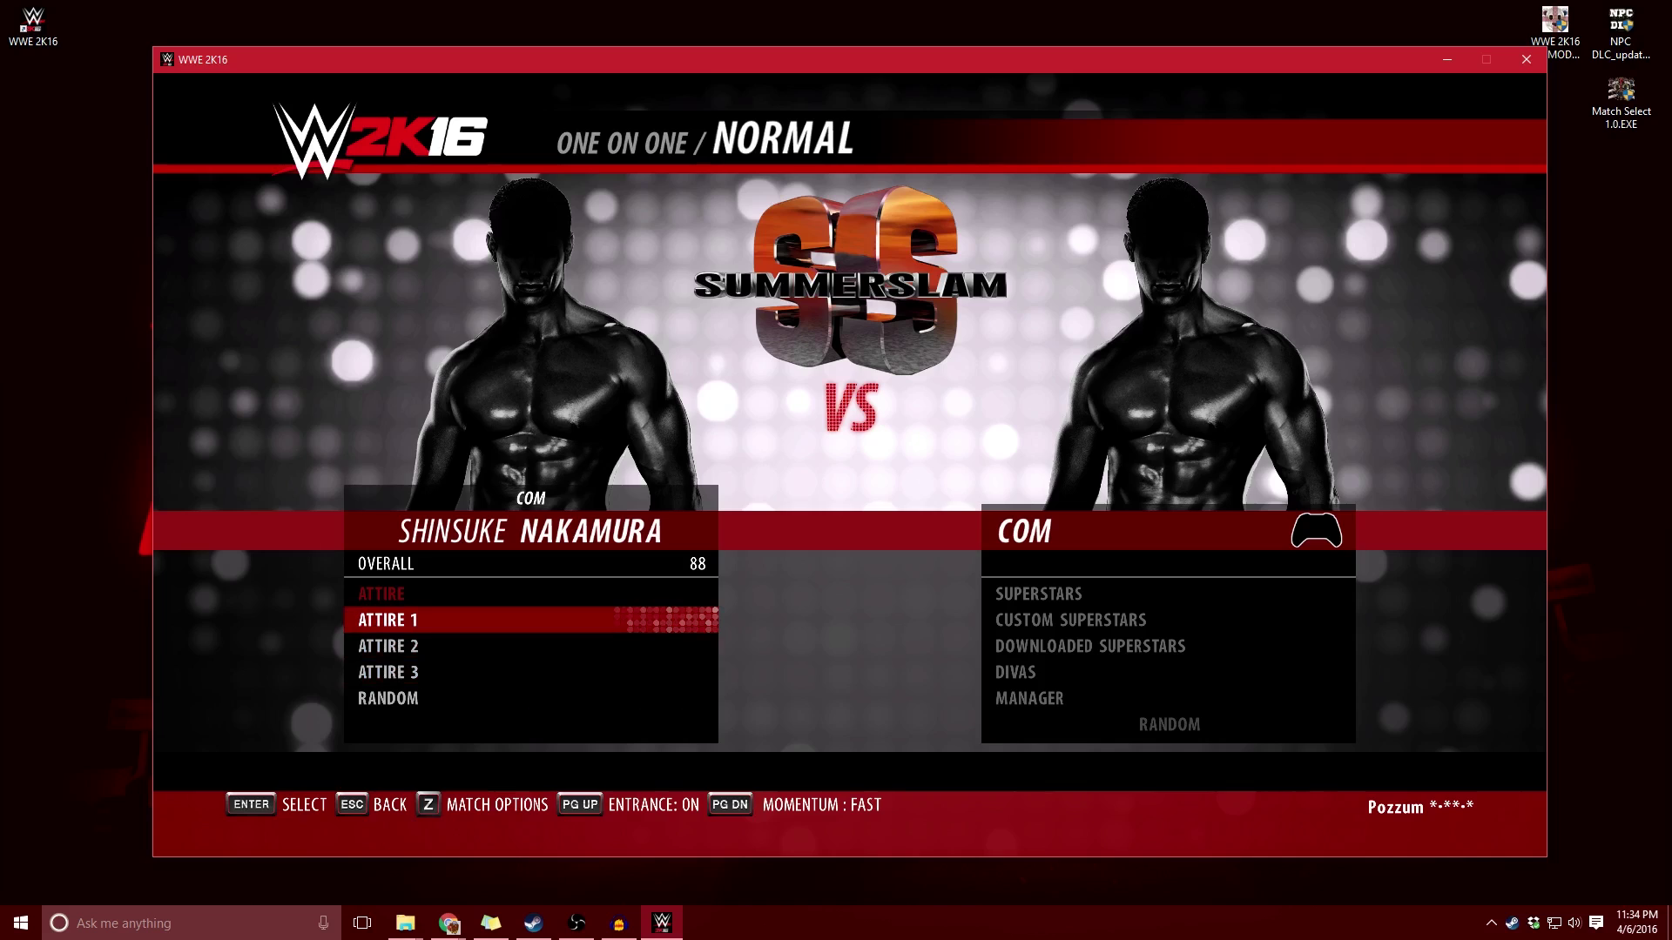
{"action": "key", "text": "Down"}
{"action": "key", "text": "Down"}
{"action": "key", "text": "Up"}
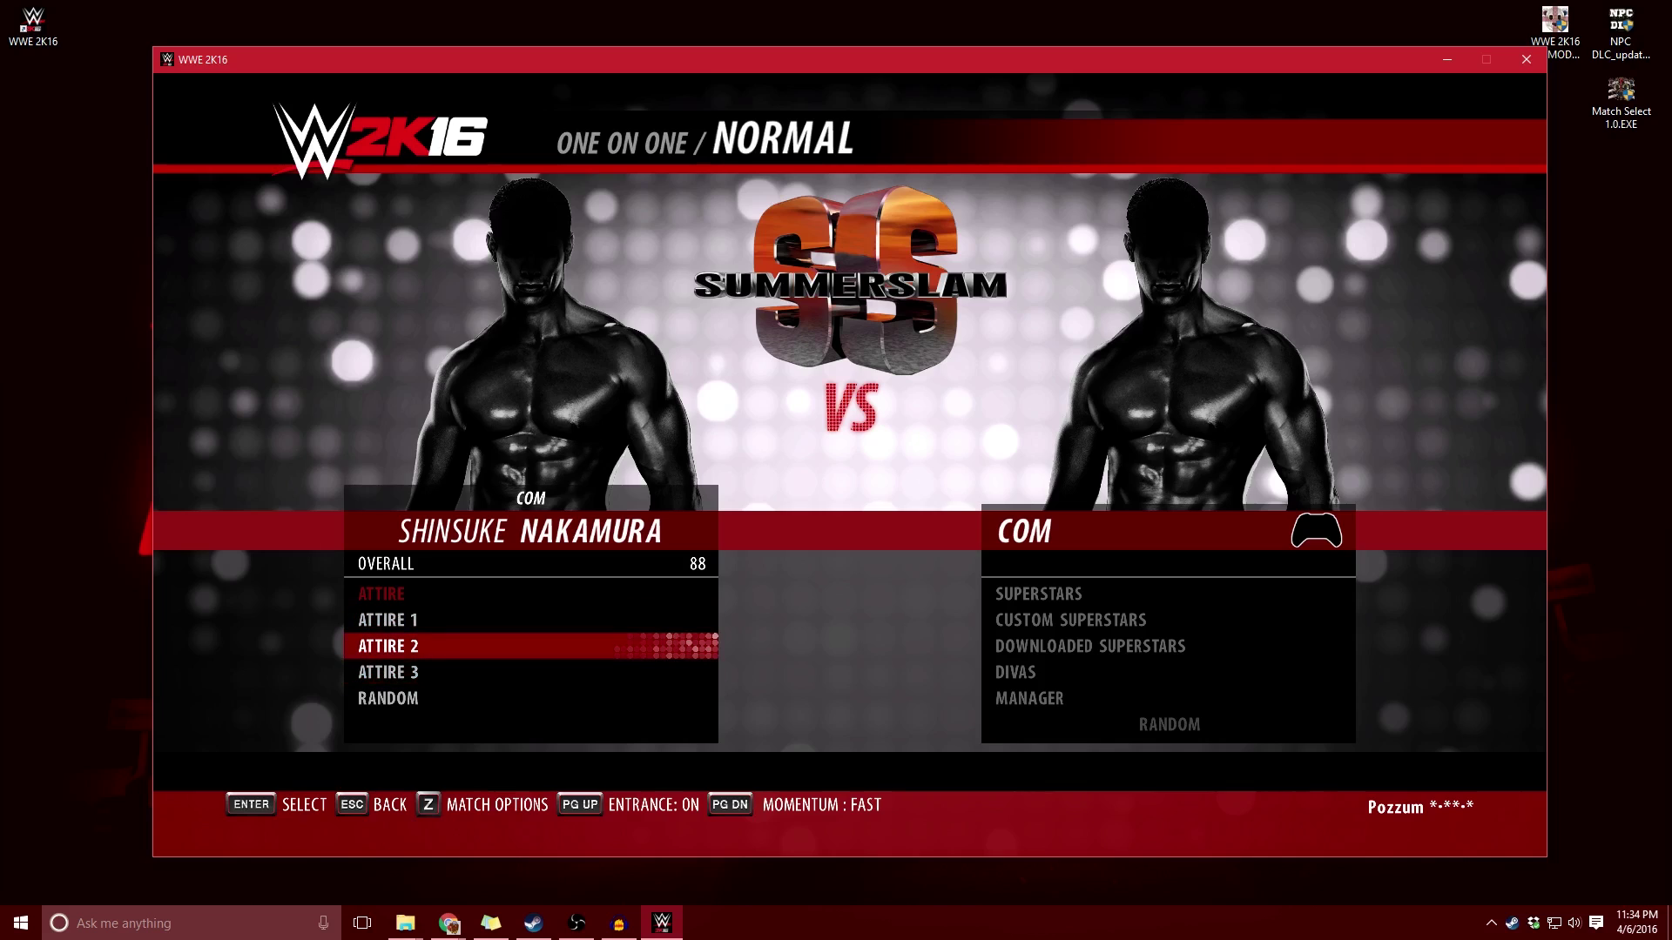
{"action": "key", "text": "Up"}
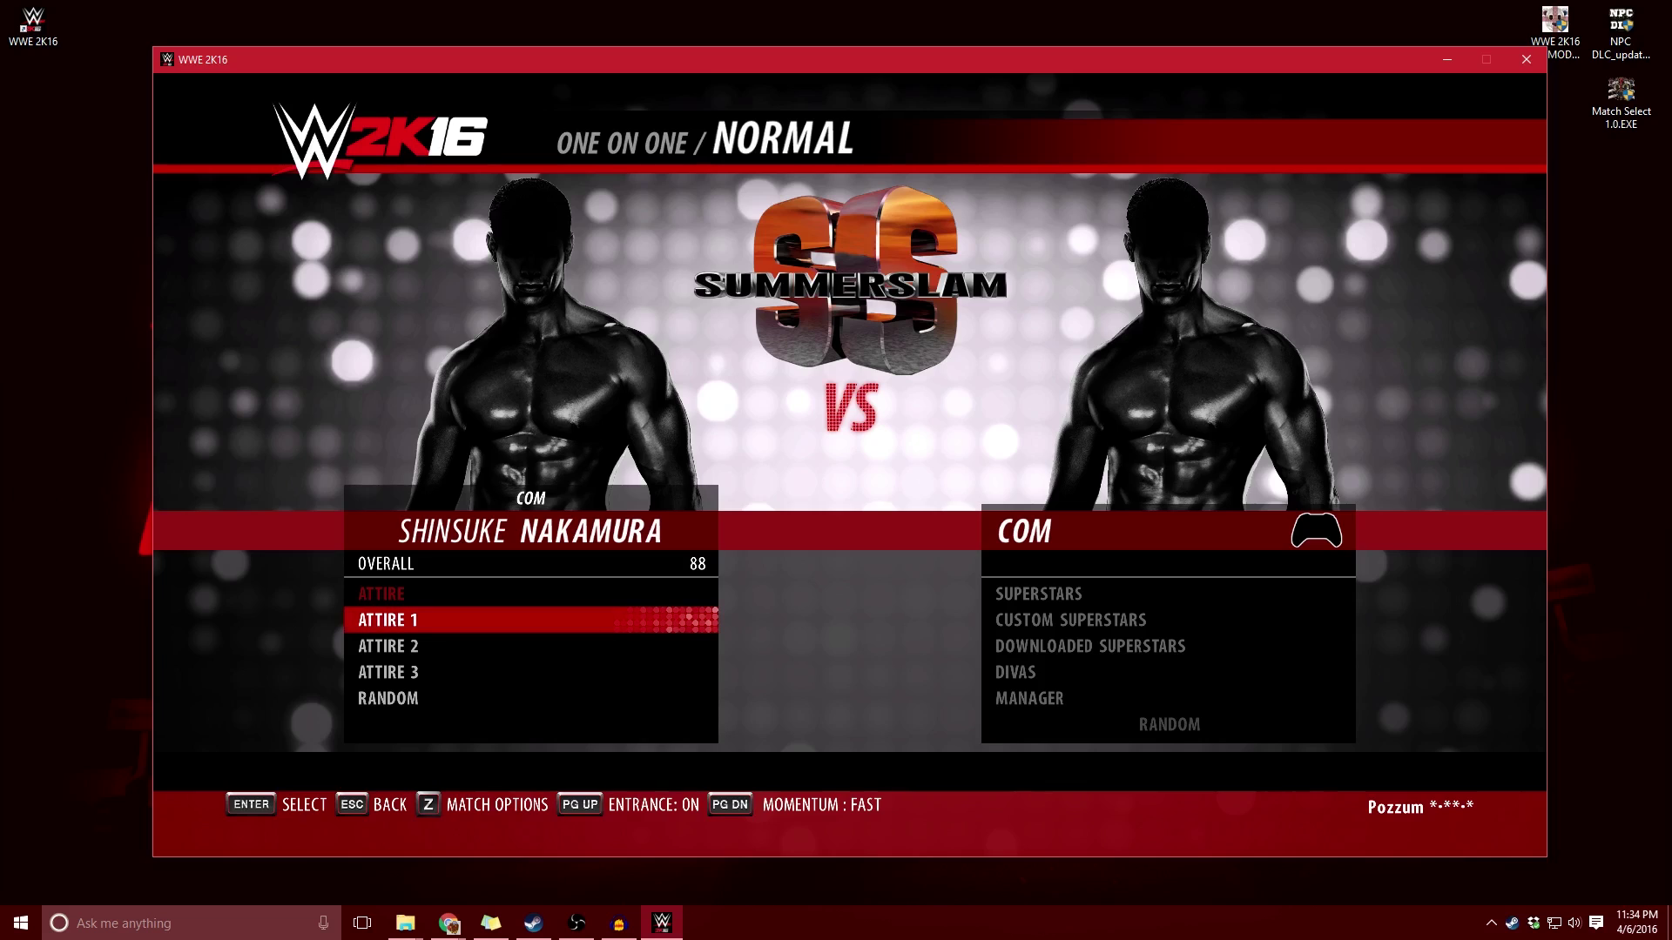
Return from Shinsuke Nakamura's attires to the roster and browse back through the wrestlers to Becky Lynch near the start.
{"action": "key", "text": "Escape"}
{"action": "key", "text": "Up"}
{"action": "key", "text": "Up"}
{"action": "key", "text": "Up"}
{"action": "key", "text": "Home"}
{"action": "key", "text": "Home"}
{"action": "key", "text": "Home"}
{"action": "key", "text": "Home"}
{"action": "key", "text": "Home"}
{"action": "key", "text": "Home"}
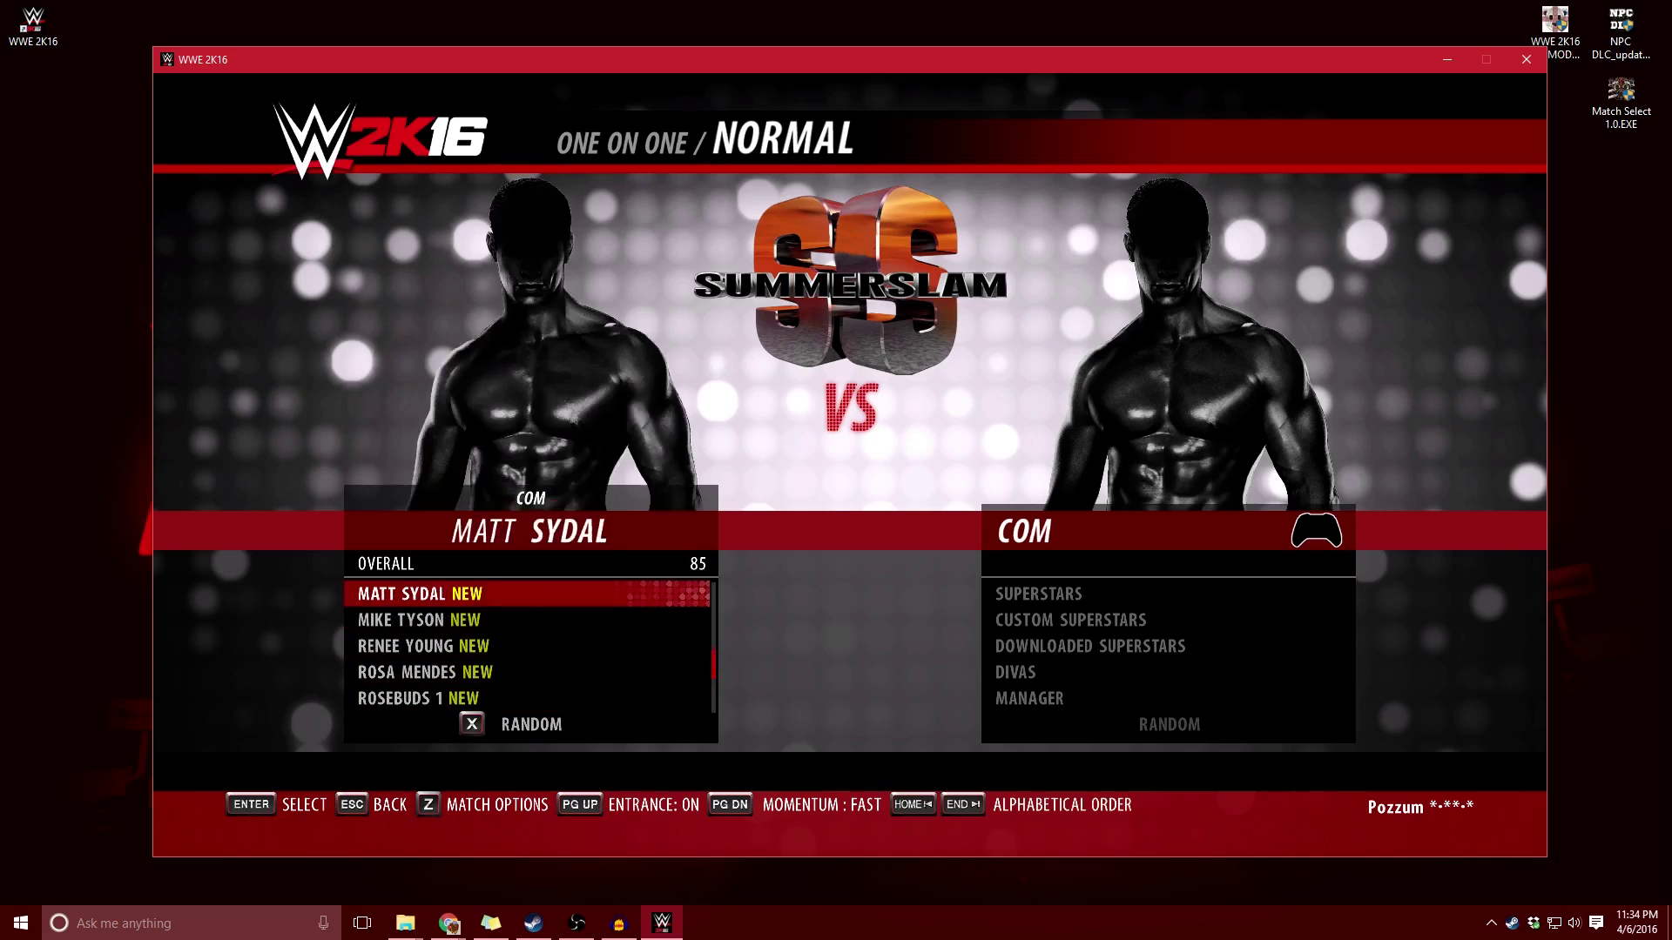
{"action": "key", "text": "Up"}
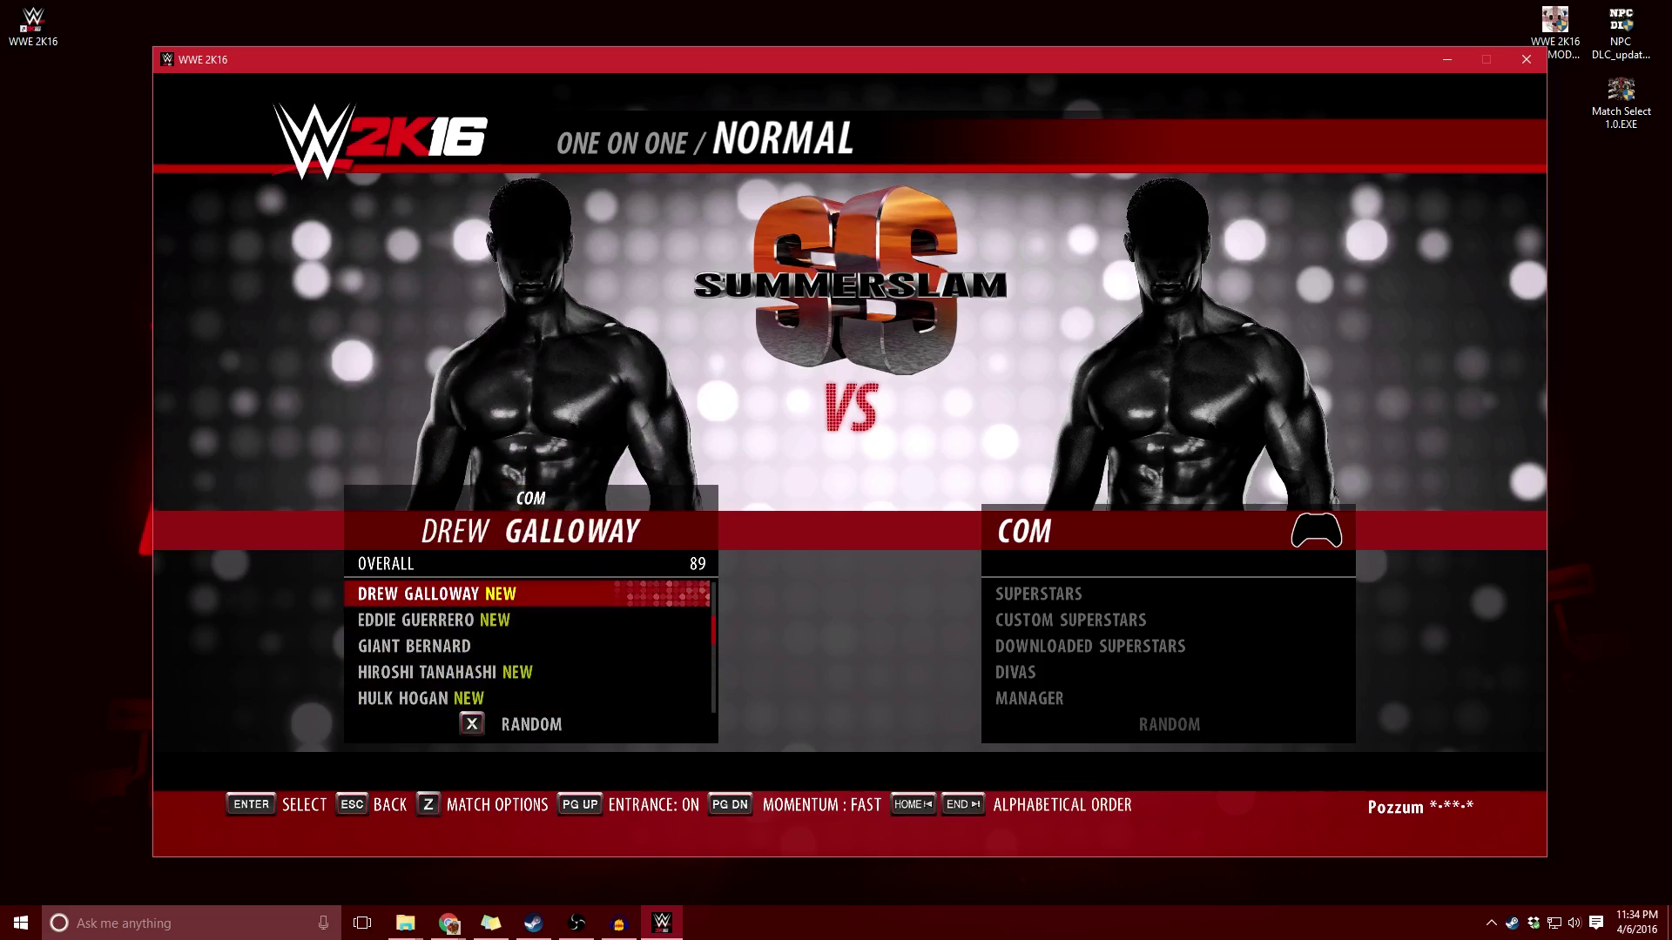
{"action": "key", "text": "Up"}
{"action": "key", "text": "Up"}
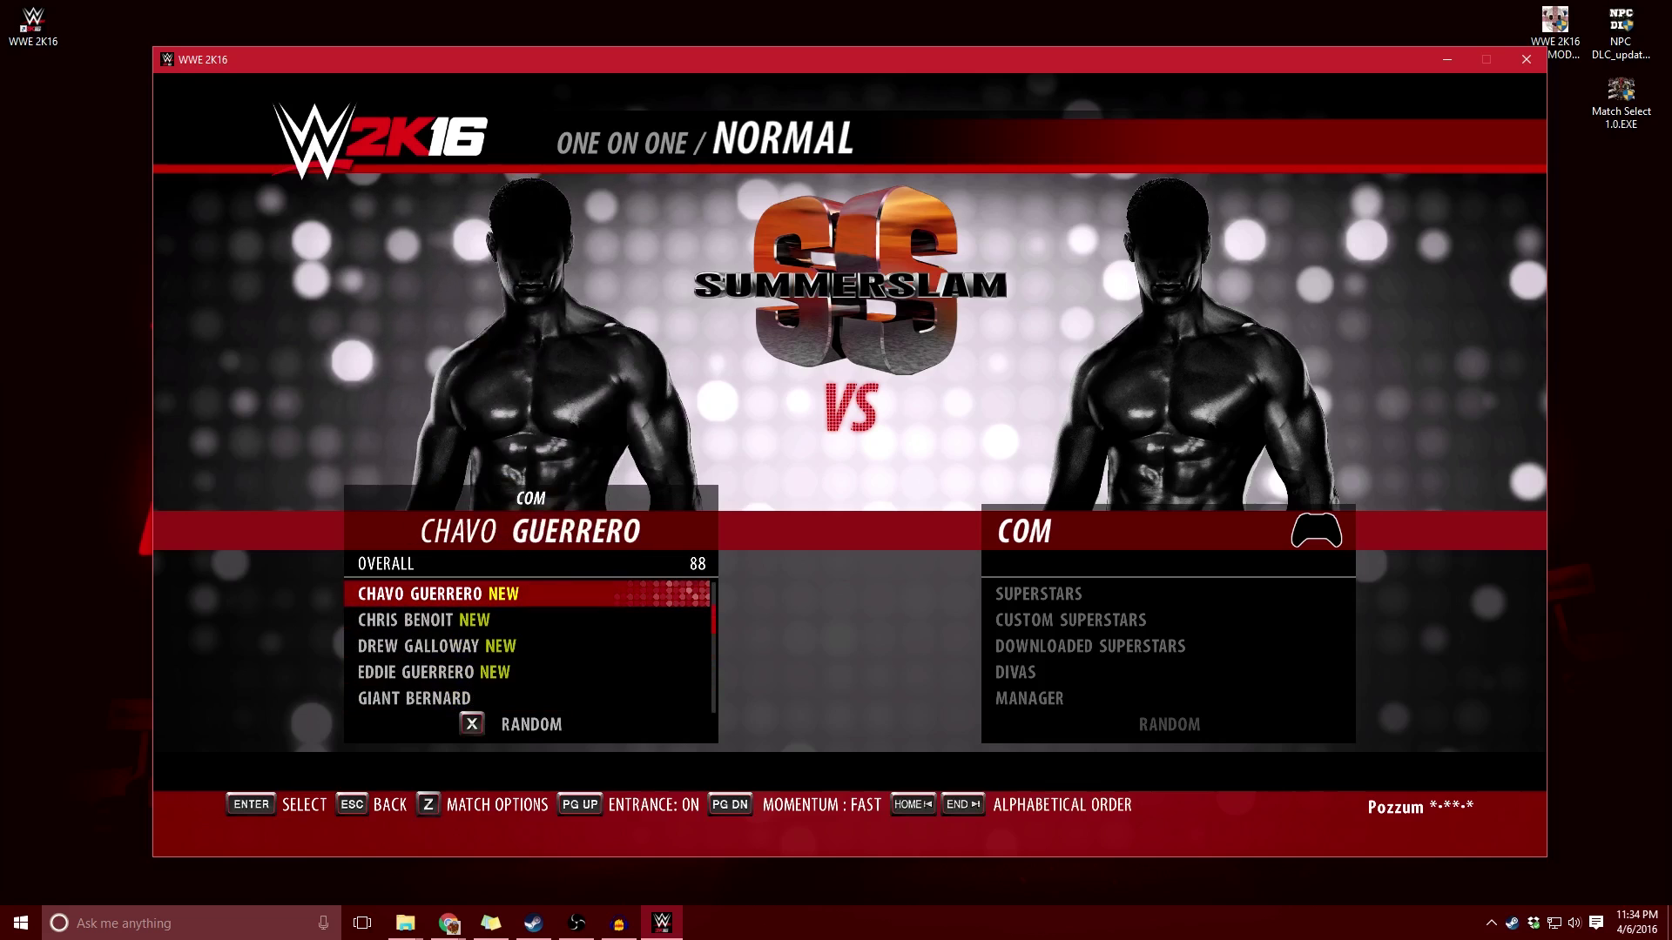
{"action": "key", "text": "Up"}
{"action": "key", "text": "Up"}
{"action": "key", "text": "Up"}
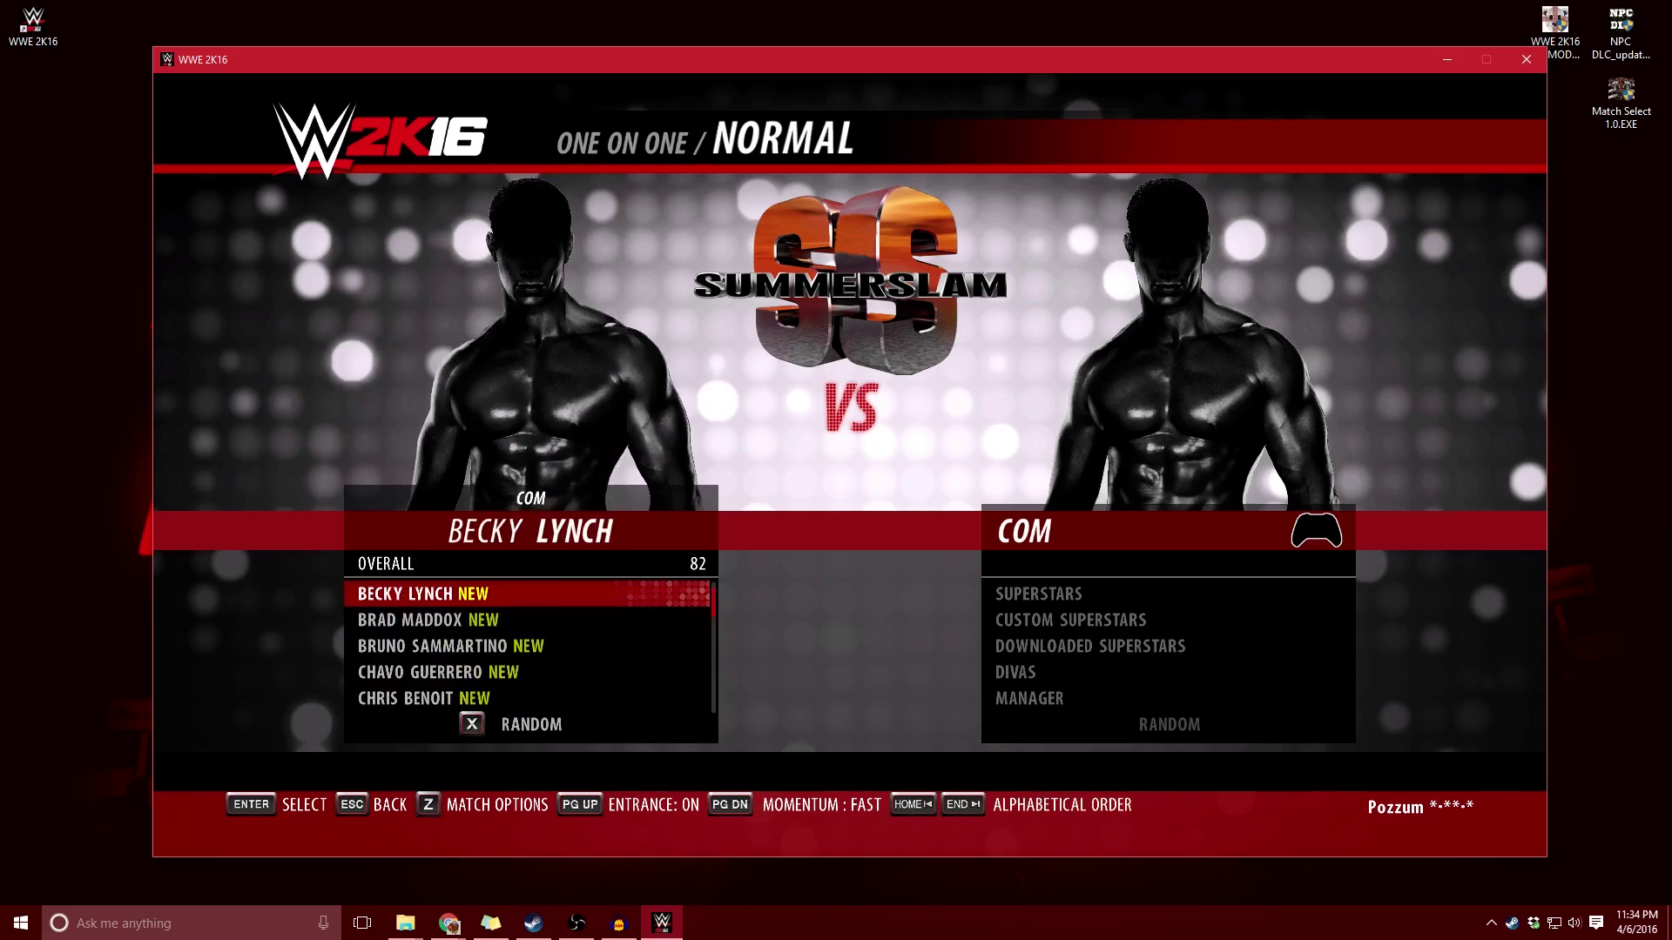
{"action": "key", "text": "Up"}
{"action": "key", "text": "Up"}
{"action": "key", "text": "Down"}
{"action": "key", "text": "Down"}
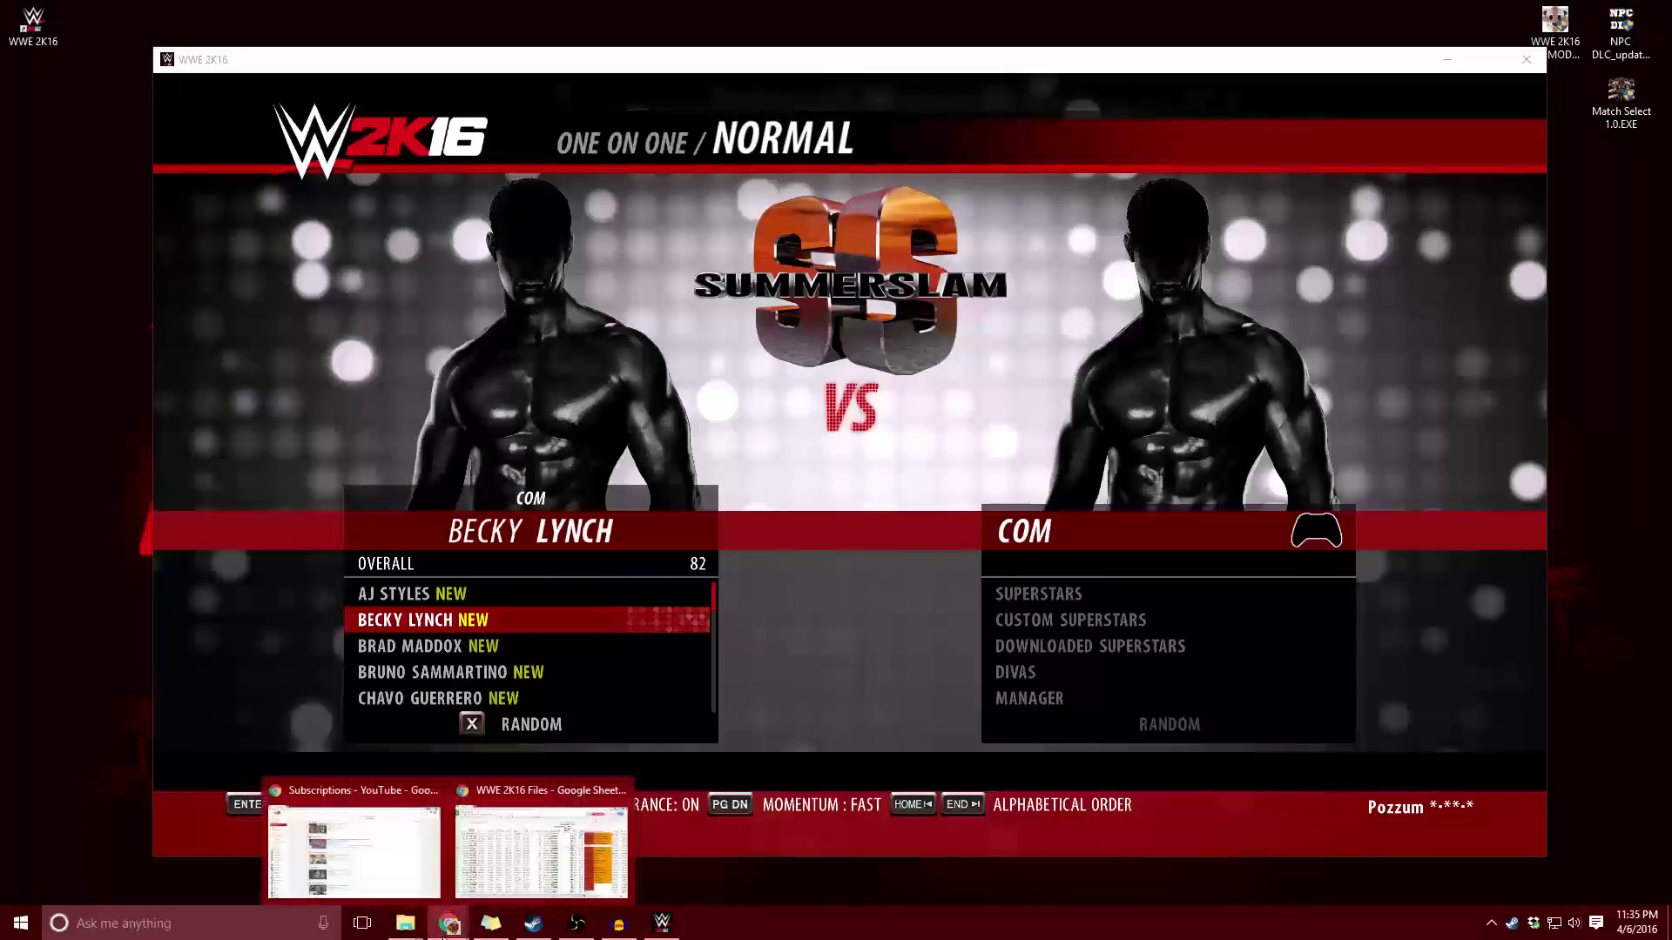
Switch to the WWE 2K16 Files spreadsheet in Chrome and examine the slot numbers and default PACH IDs around Shinsuke Nakamura's row.
{"action": "left_click", "coordinate": [548, 849]}
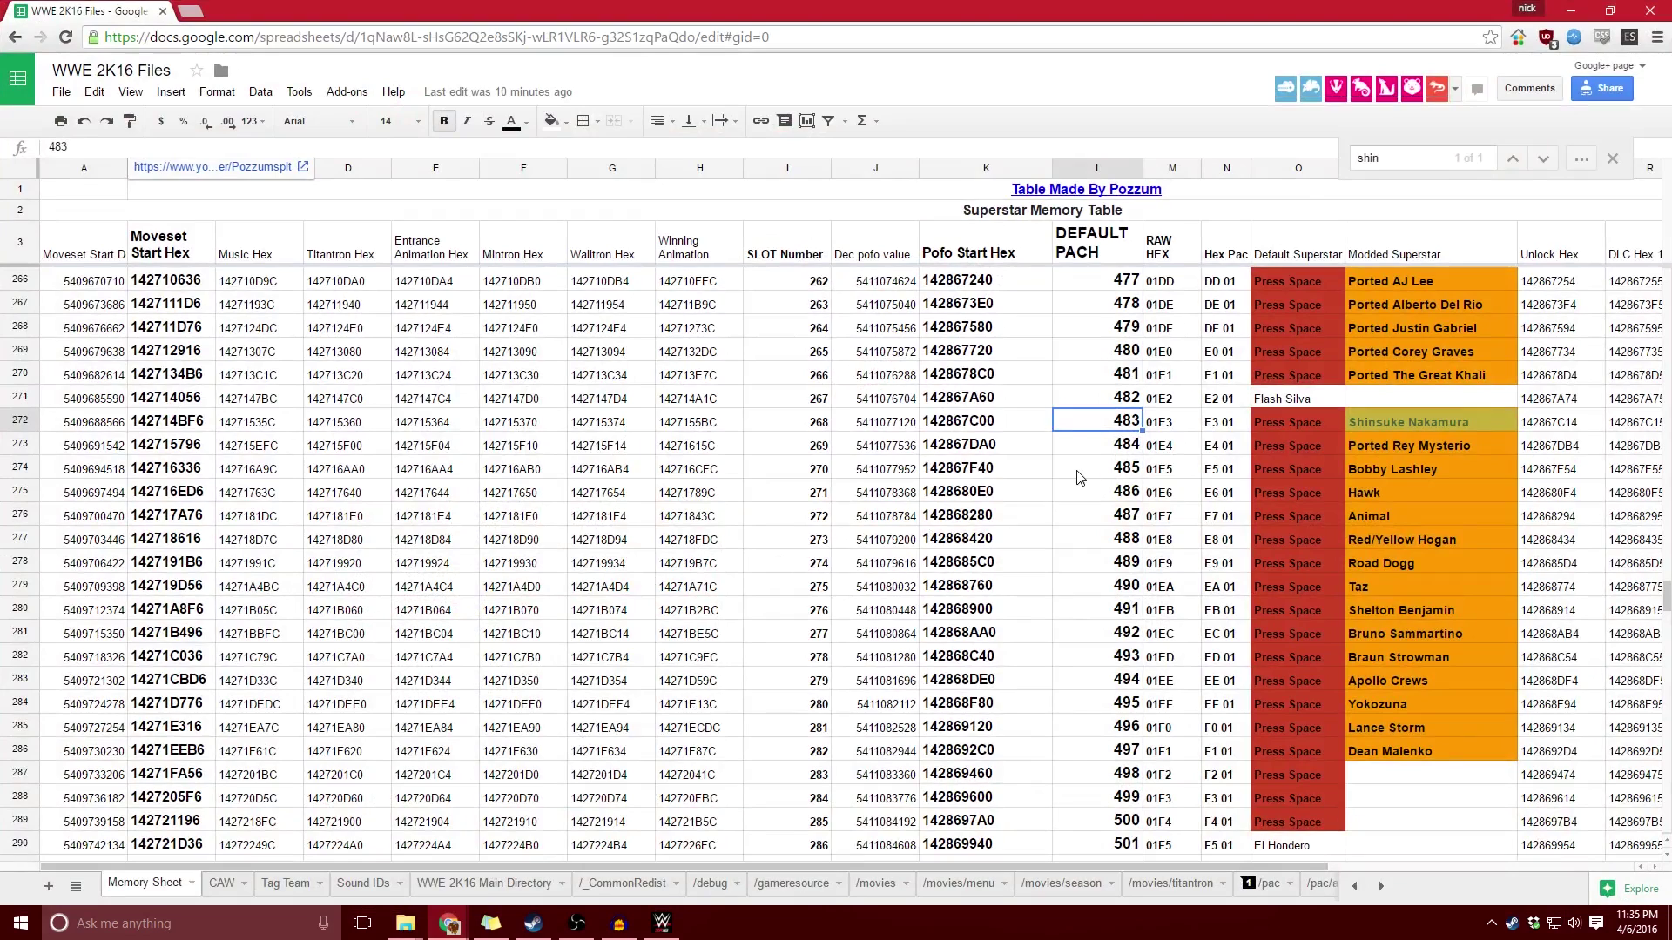
{"action": "left_click", "coordinate": [1123, 544]}
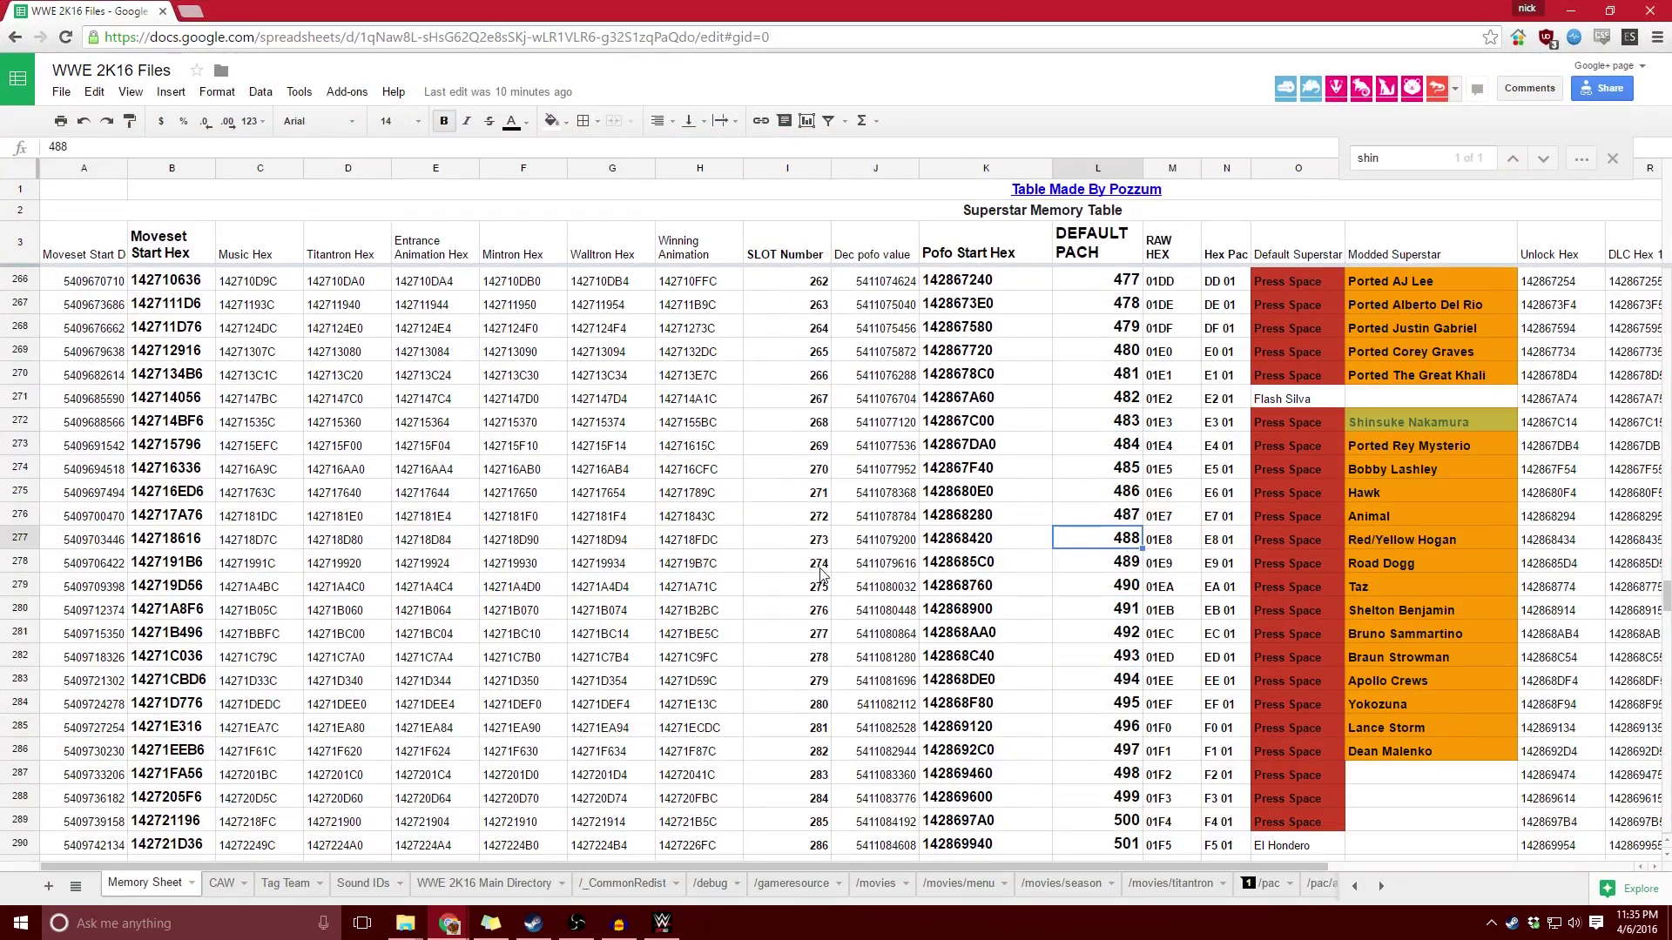
{"action": "scroll", "coordinate": [815, 574], "scroll_direction": "up", "scroll_amount": 1}
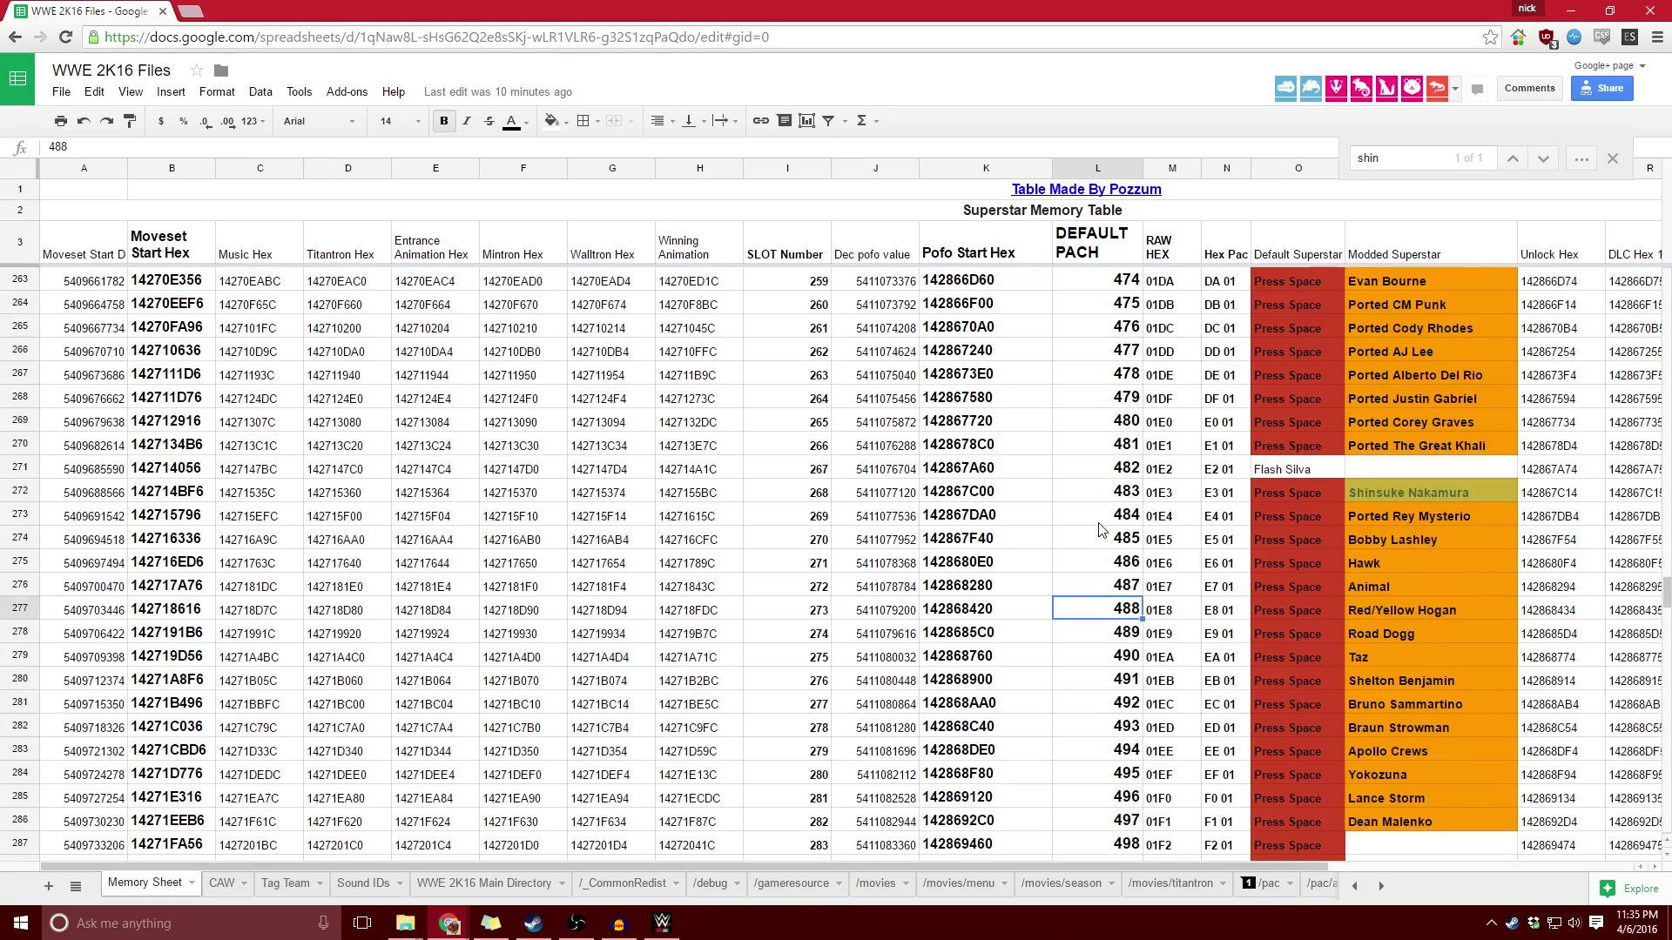
{"action": "scroll", "coordinate": [934, 564], "scroll_direction": "up", "scroll_amount": 1}
{"action": "left_click", "coordinate": [797, 587]}
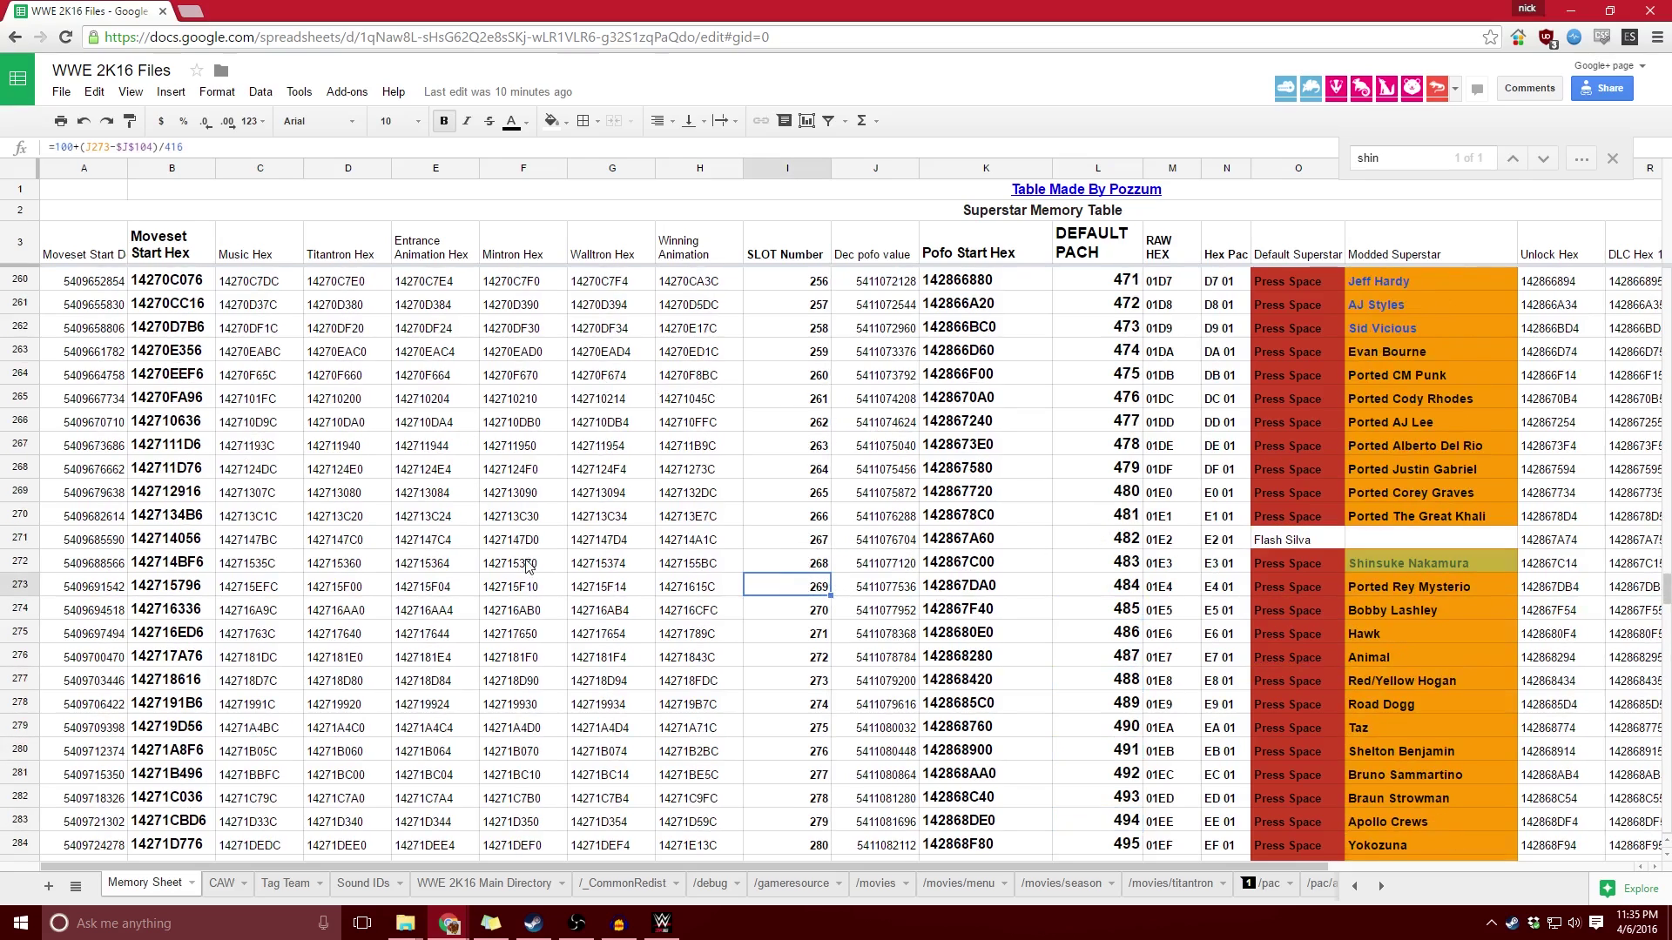
{"action": "left_click", "coordinate": [1123, 633]}
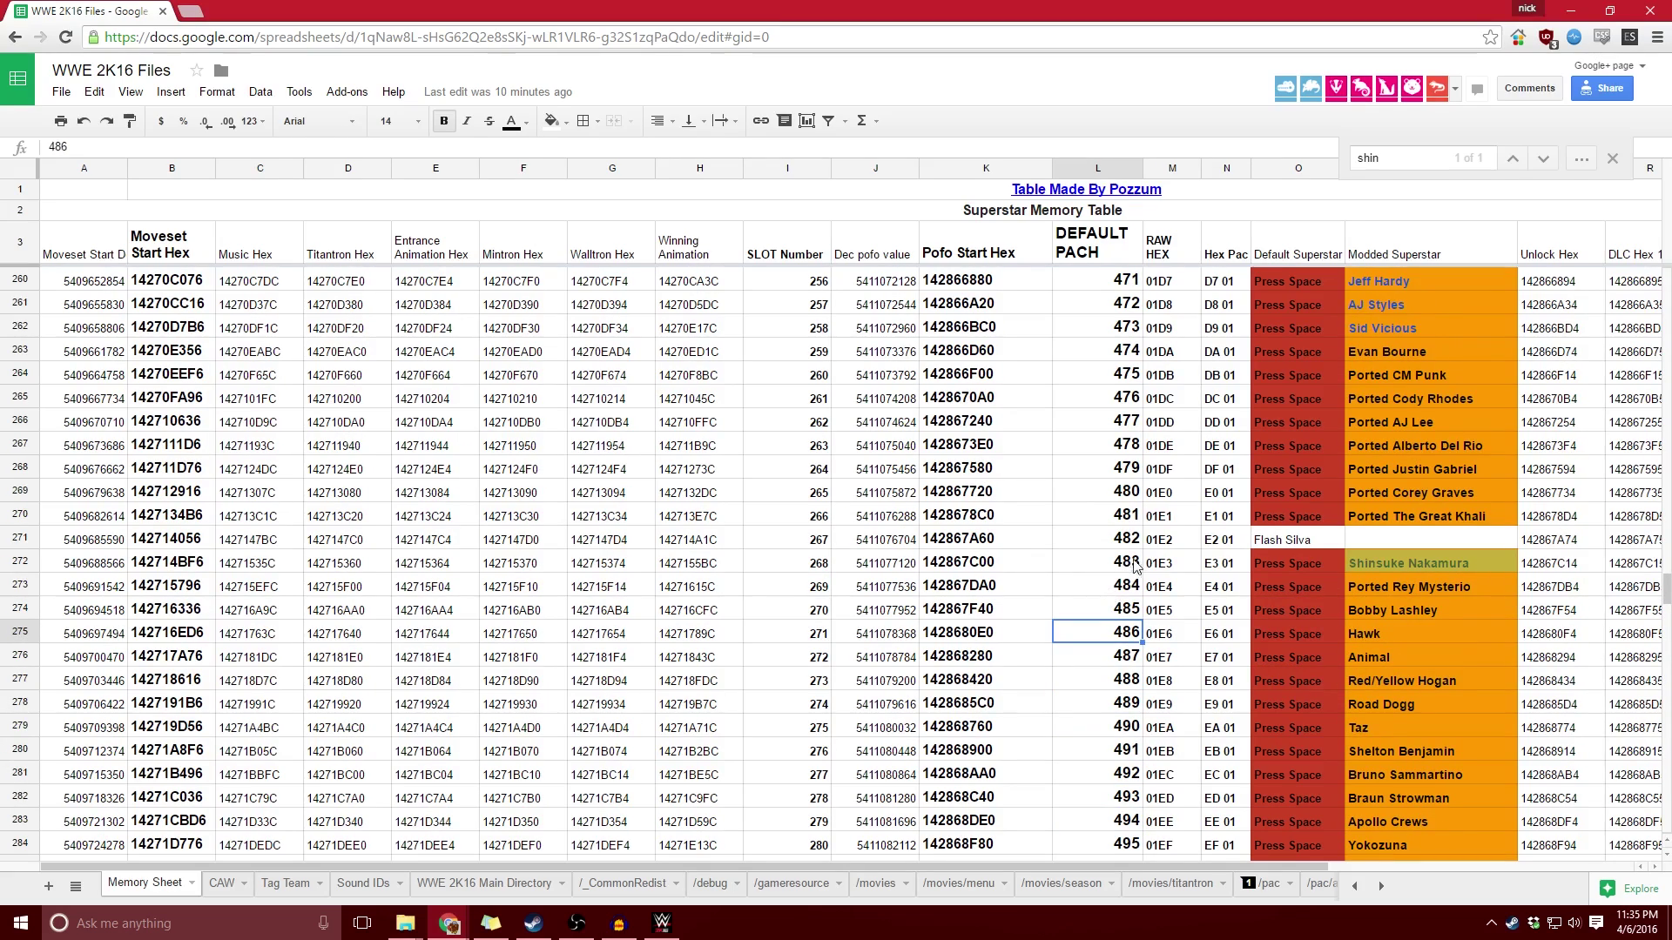
{"action": "left_click", "coordinate": [1129, 593]}
Review the default PACH IDs of the earlier superstars, including Brad Maddox and Xavier Woods, and minimize the spreadsheet window.
{"action": "scroll", "coordinate": [1158, 514], "scroll_direction": "up", "scroll_amount": 5}
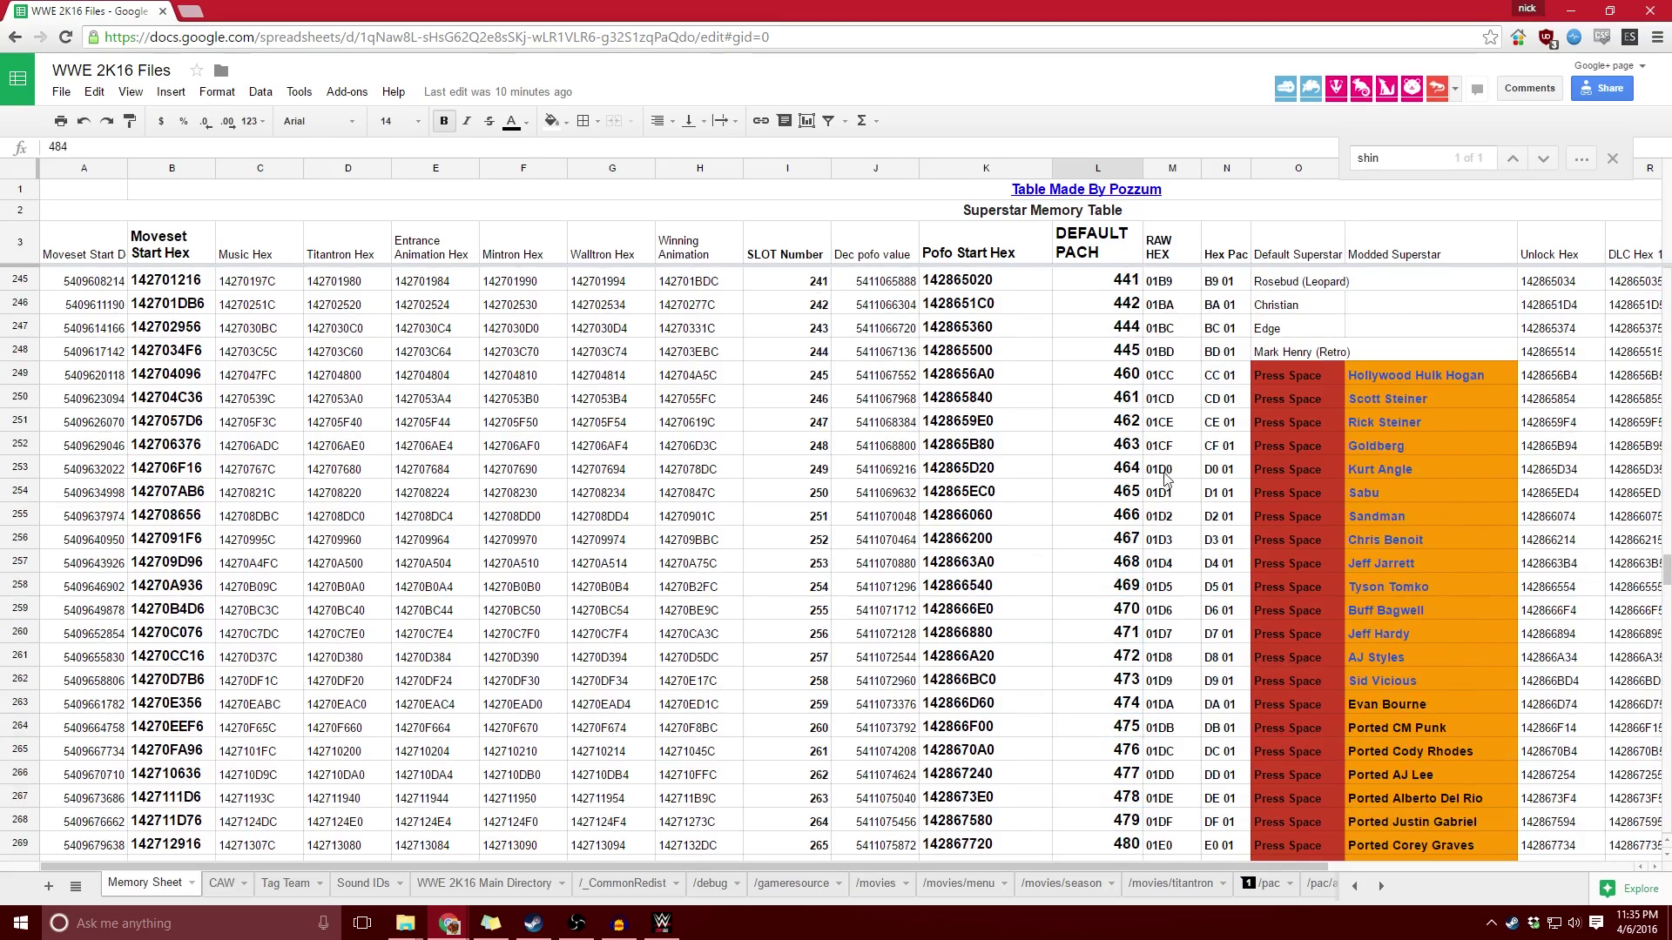
{"action": "scroll", "coordinate": [1104, 420], "scroll_direction": "up", "scroll_amount": 7}
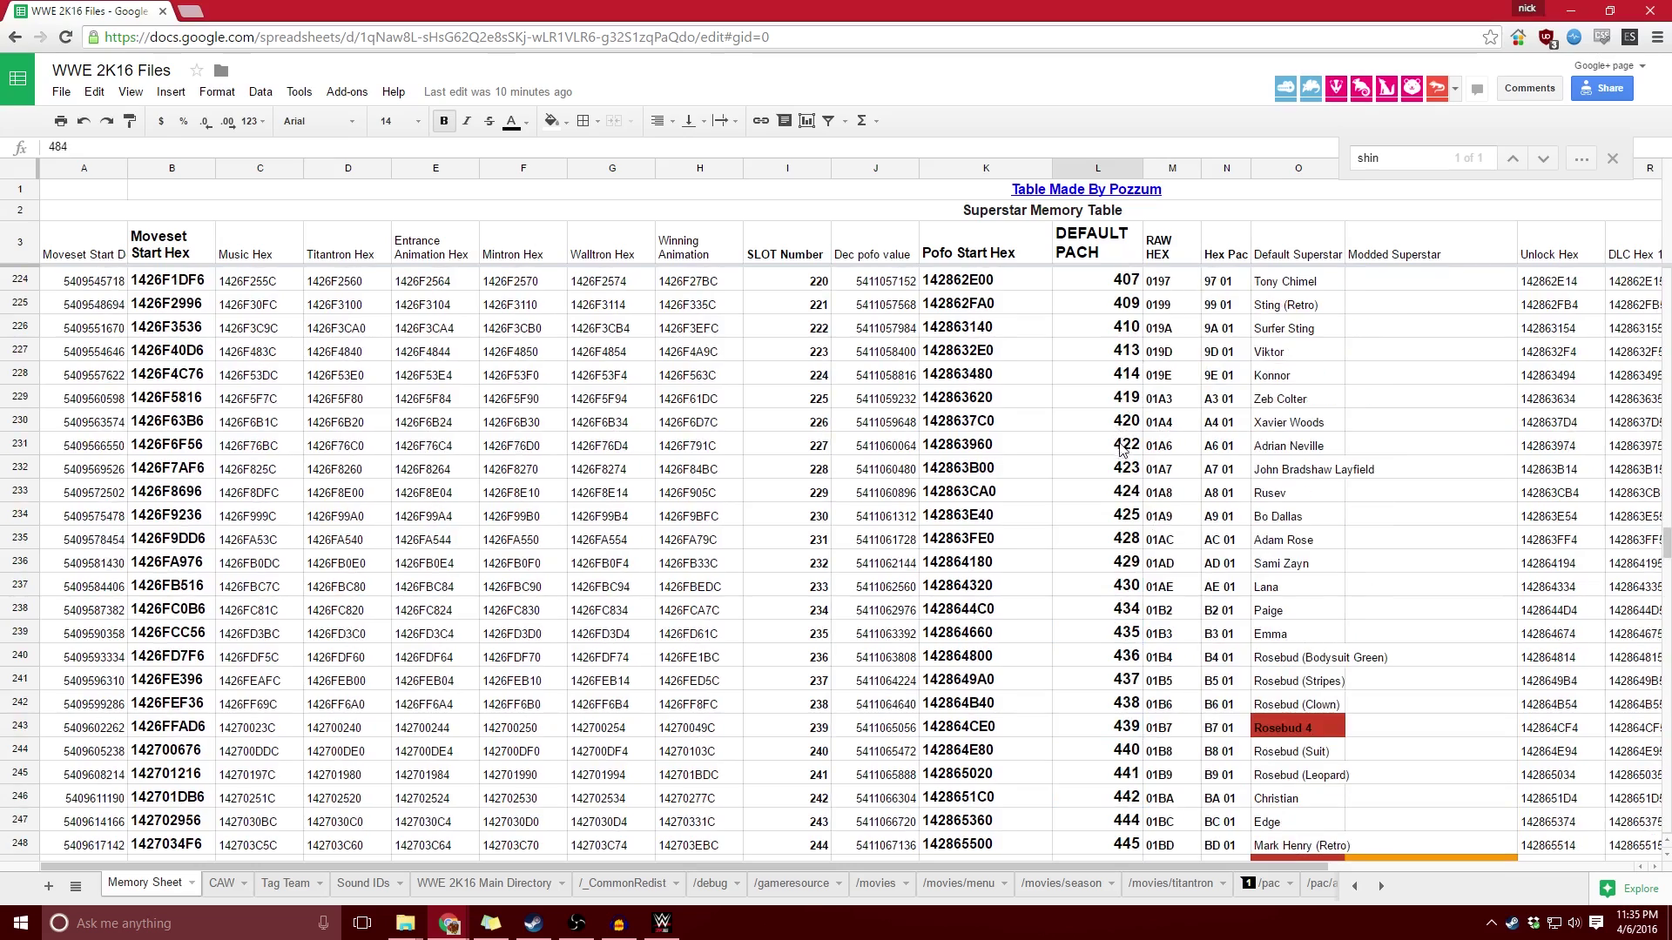
{"action": "left_click", "coordinate": [1130, 404]}
{"action": "scroll", "coordinate": [1129, 409], "scroll_direction": "up", "scroll_amount": 5}
{"action": "left_click", "coordinate": [1129, 422]}
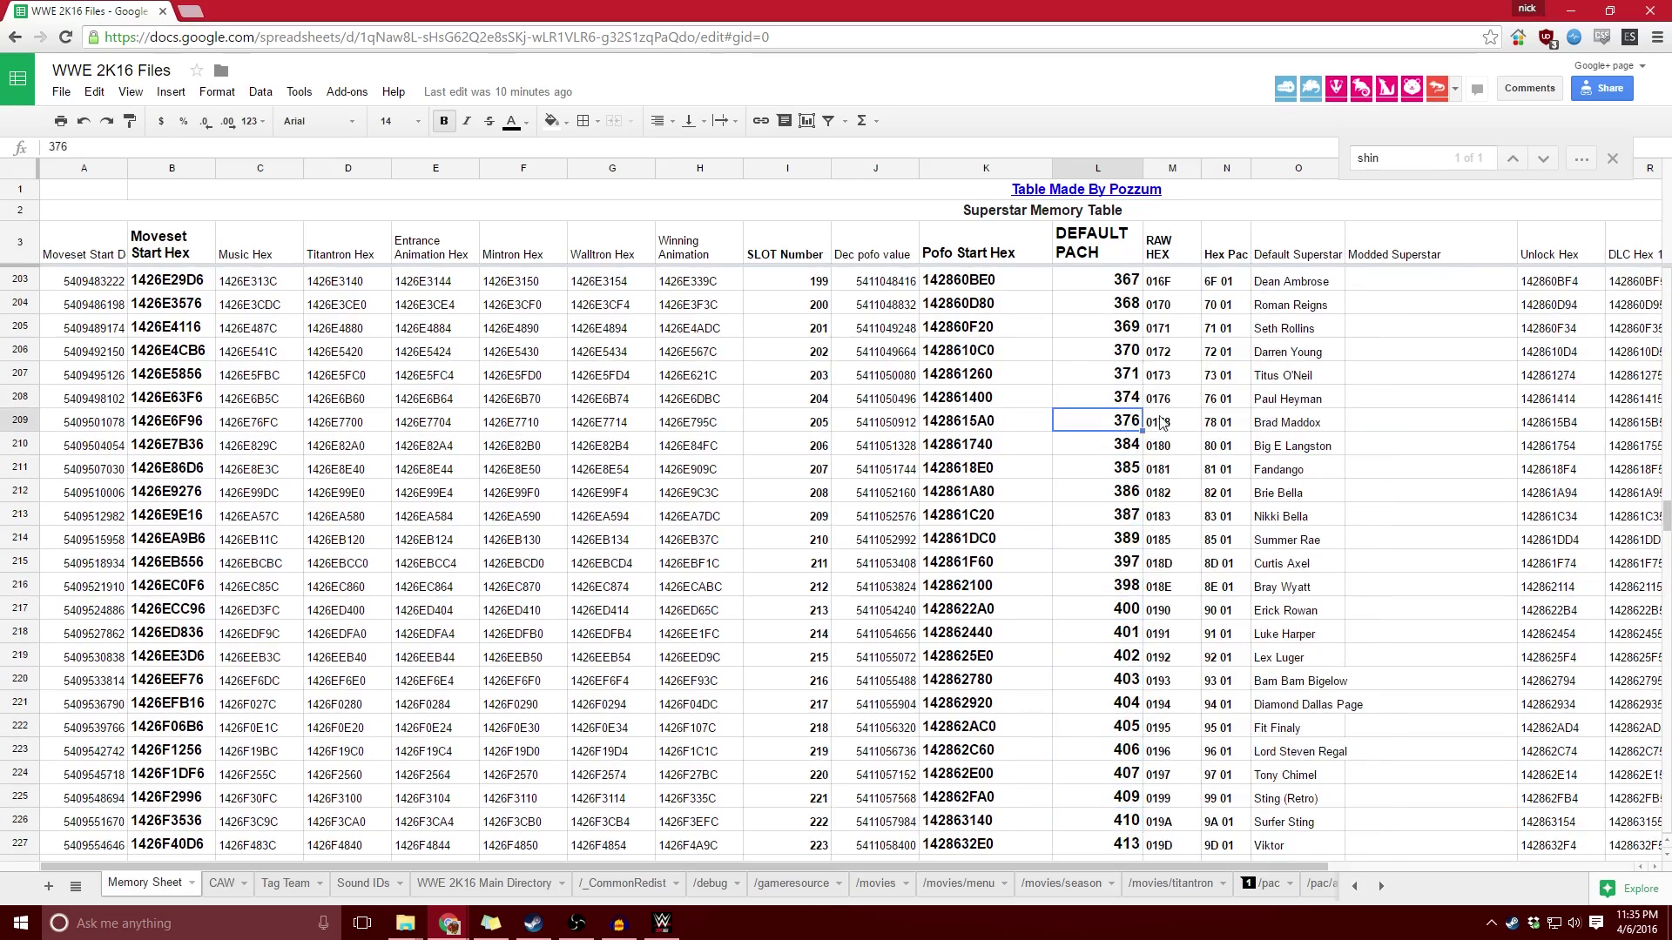
{"action": "scroll", "coordinate": [1250, 426], "scroll_direction": "down", "scroll_amount": 4}
{"action": "left_click", "coordinate": [1082, 497]}
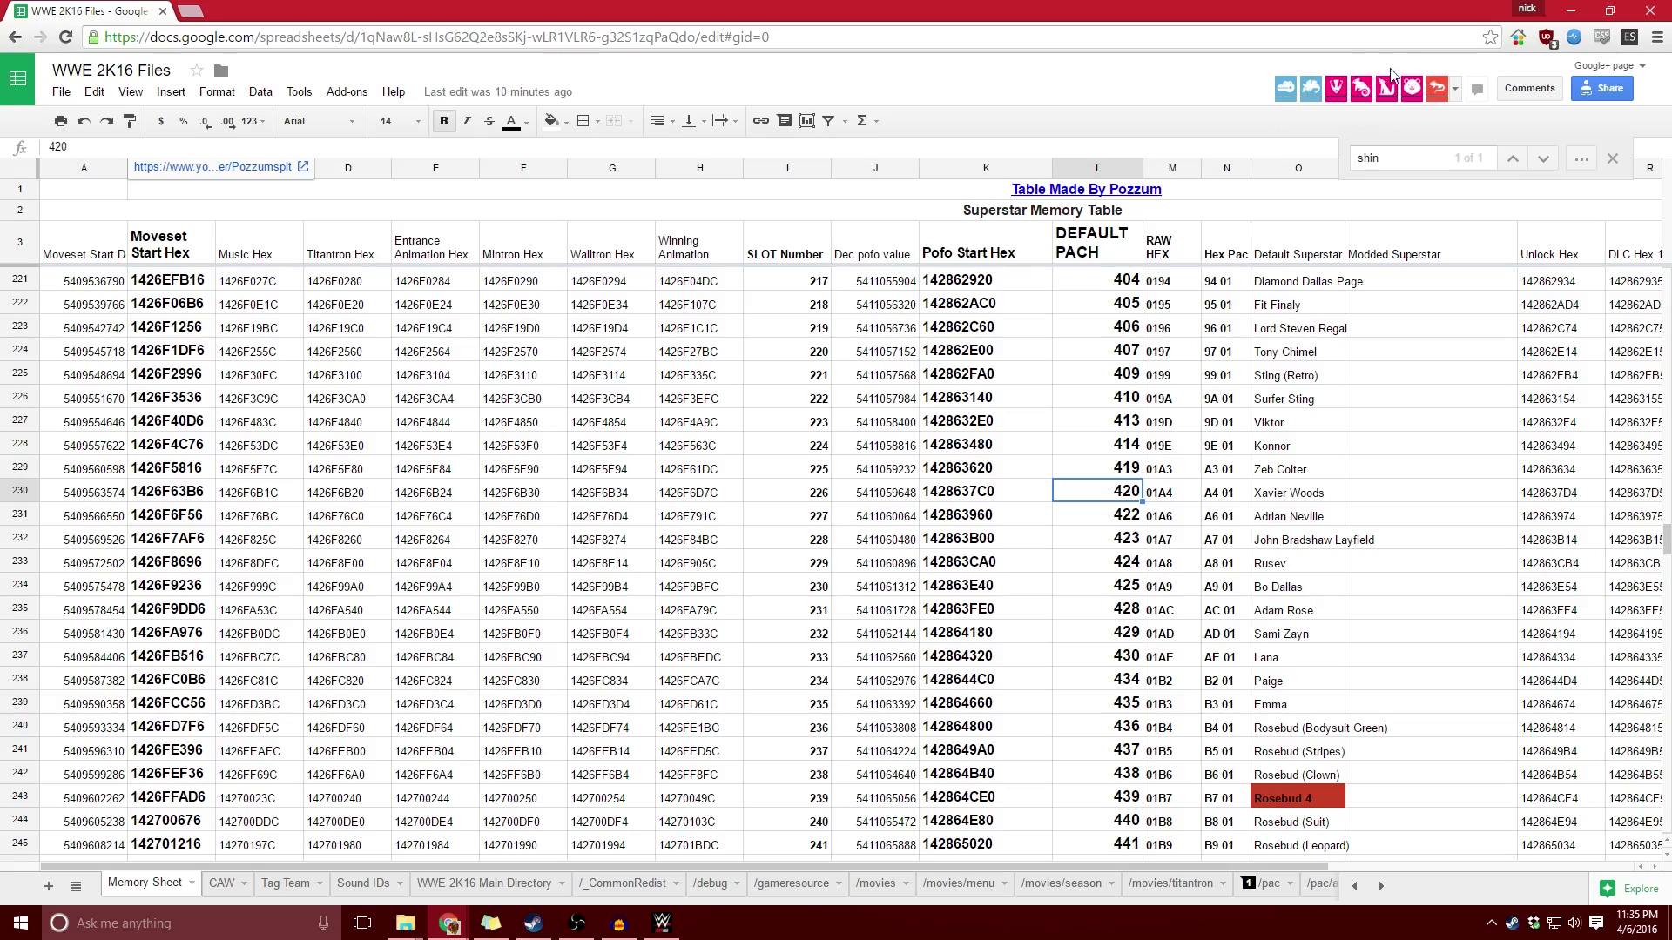
{"action": "left_click", "coordinate": [1567, 16]}
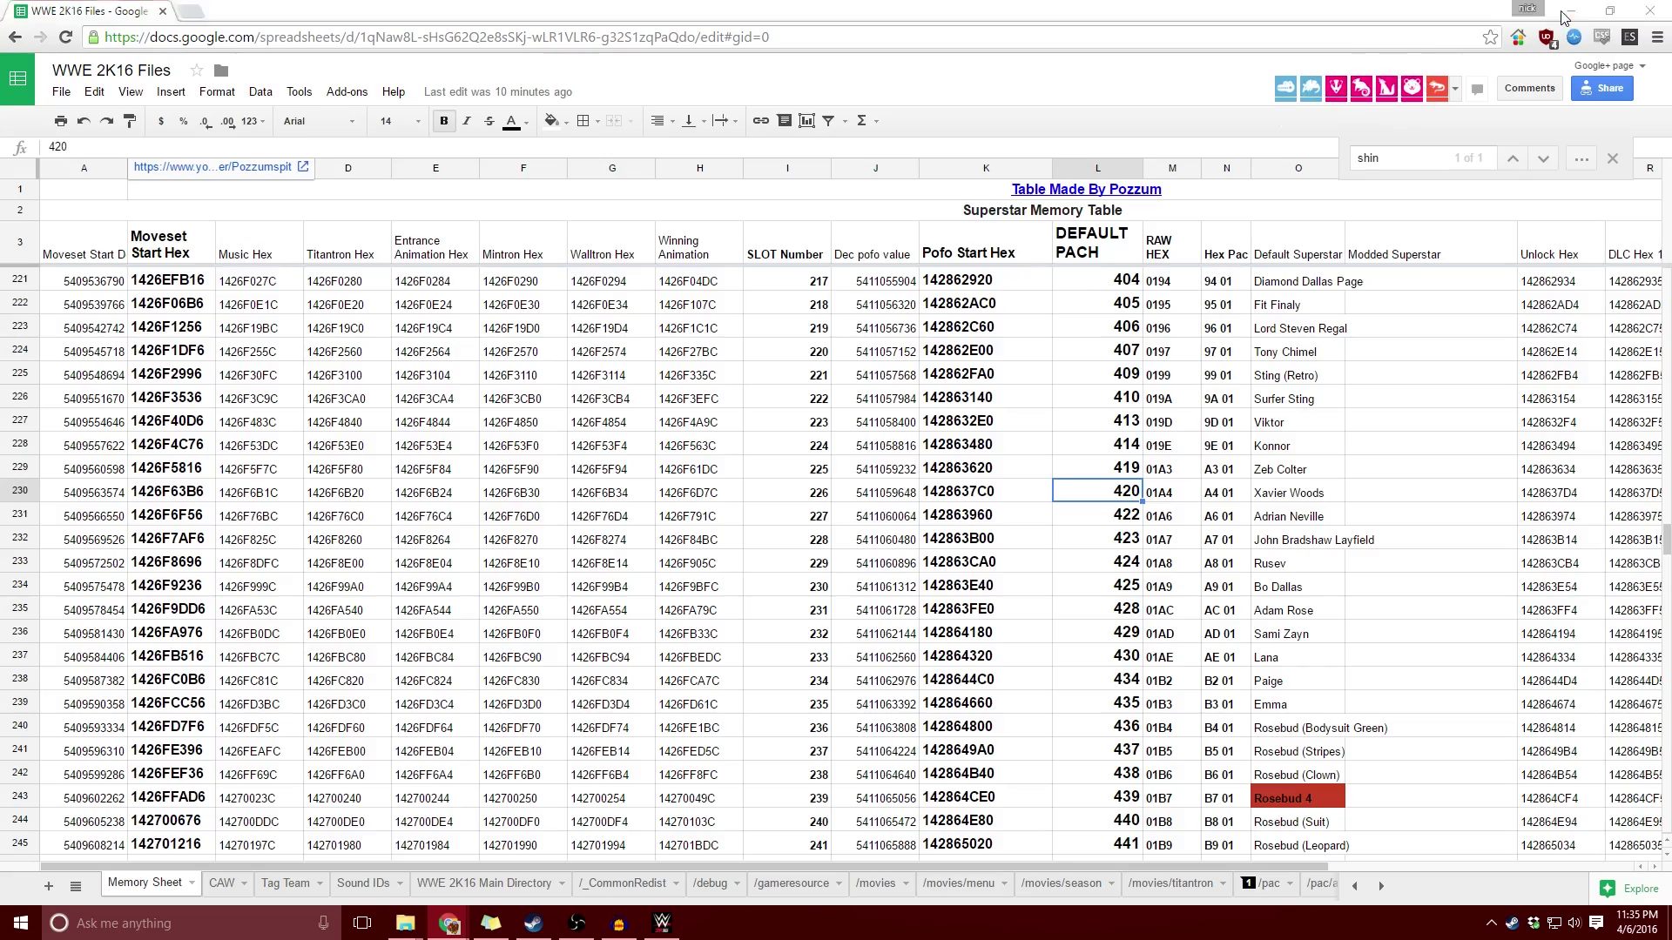